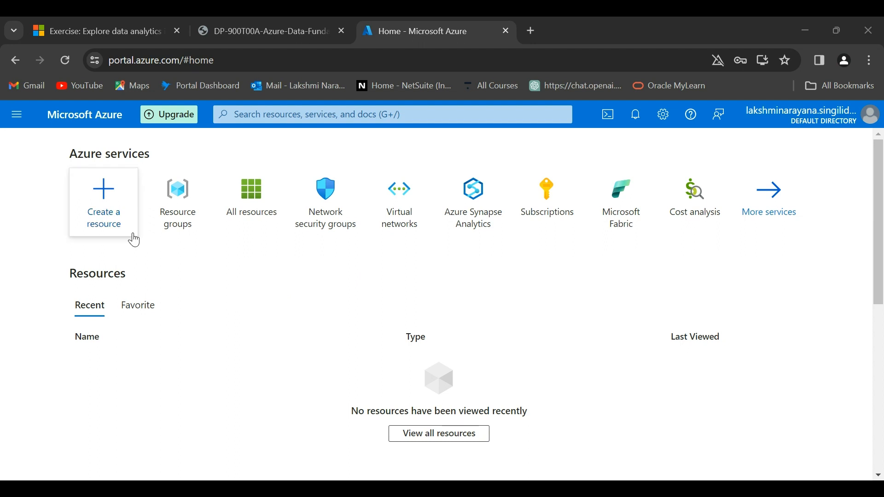
- Search the resource marketplace for azure synapse analytics and start creating Microsoft's Azure Synapse Analytics service
click(105, 223)
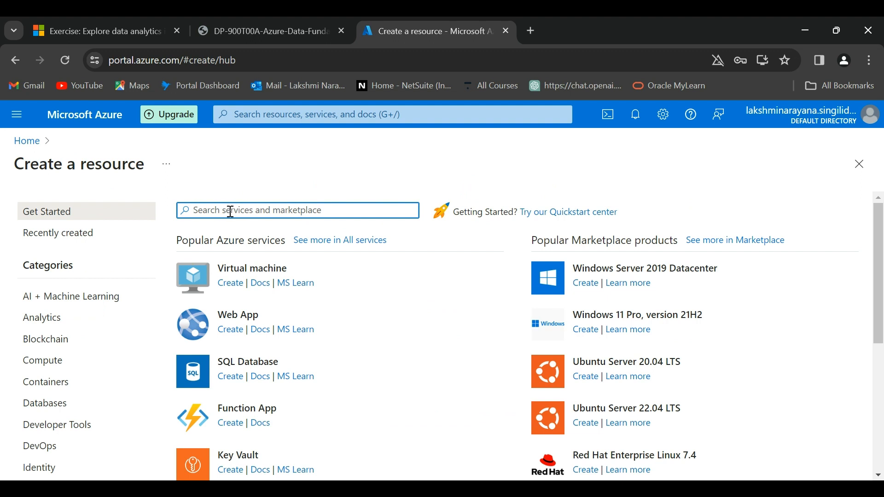
text(Azure )
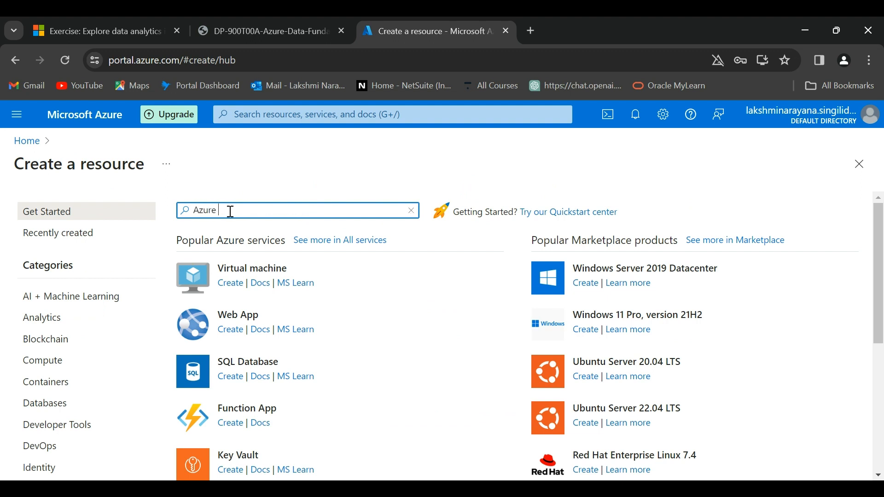
text(synapse a)
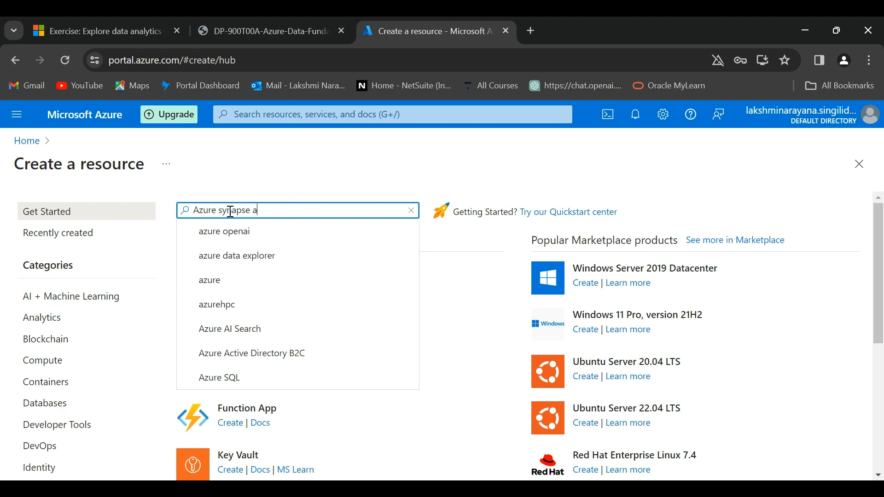
text(nalytic)
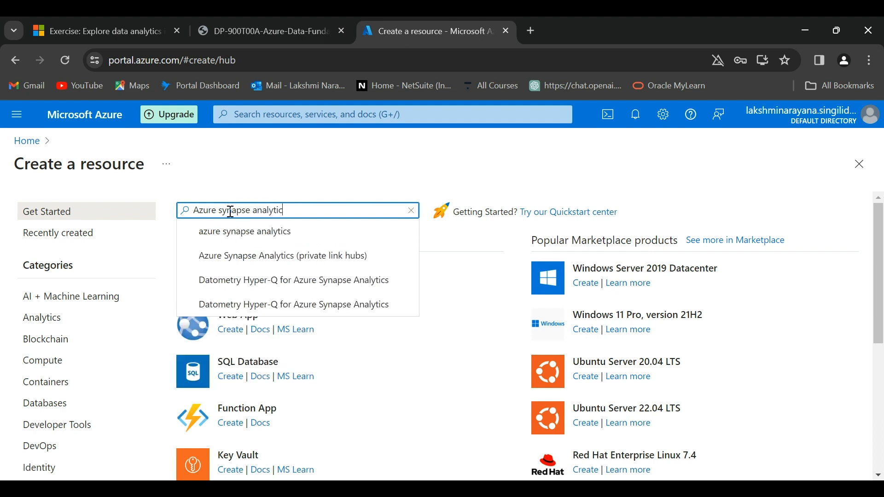
text(s)
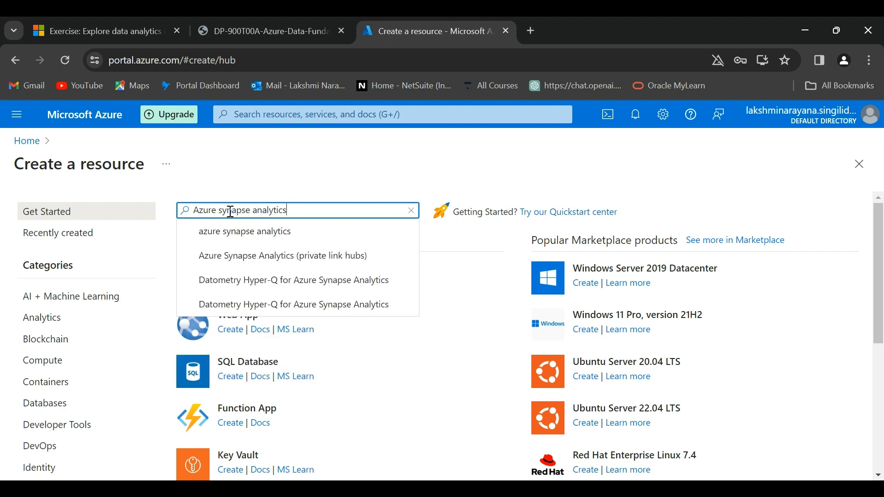
click(243, 234)
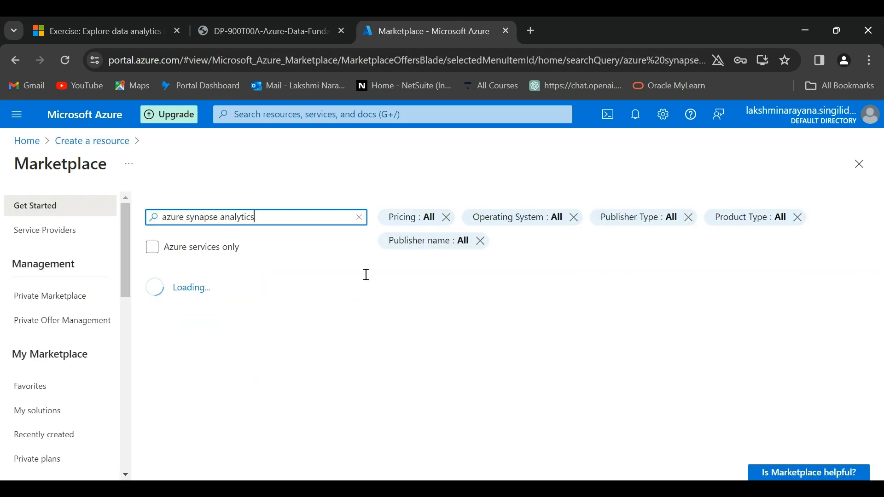
scroll(312, 344, down, 3)
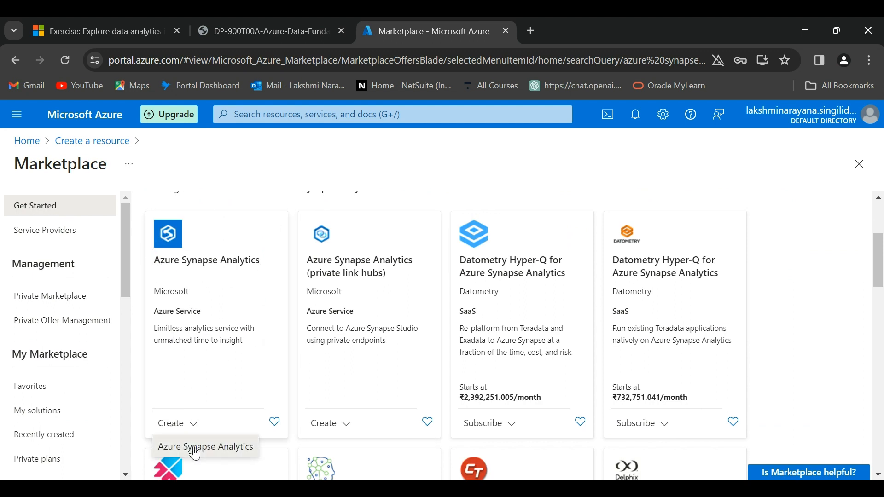
click(207, 433)
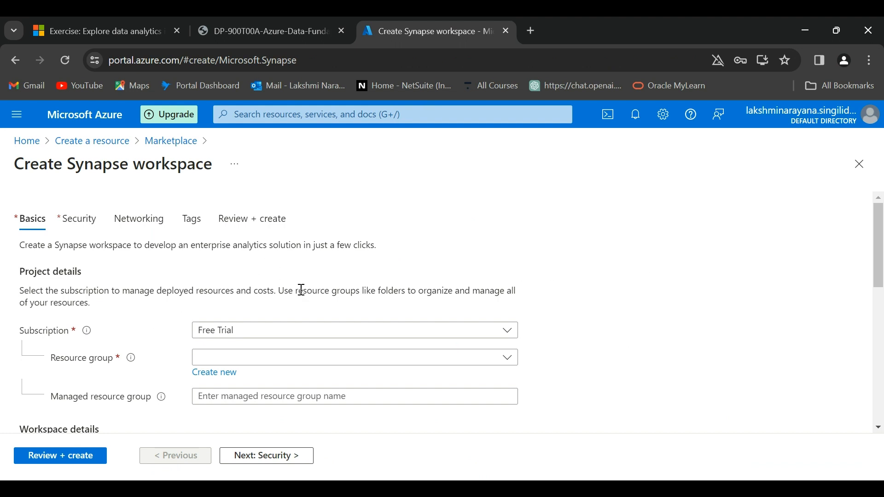
- Create a new resource group named Demo_synapse for the Synapse workspace
scroll(300, 290, down, 3)
click(297, 270)
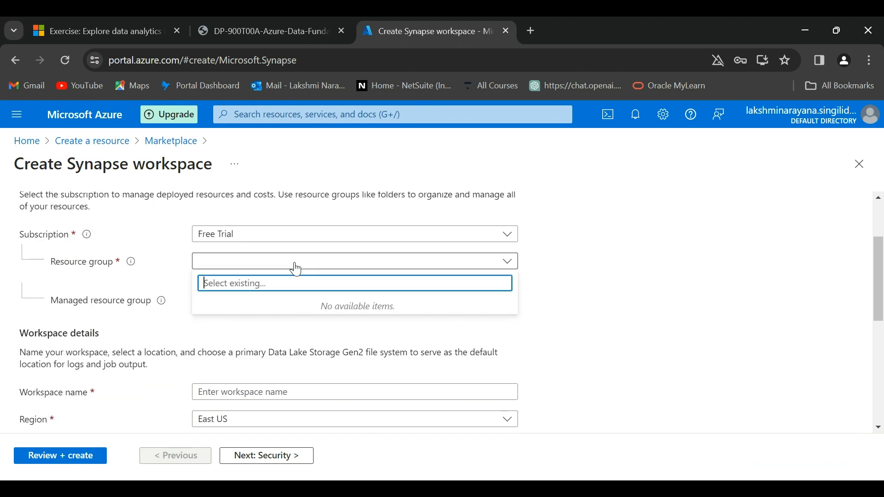
click(184, 276)
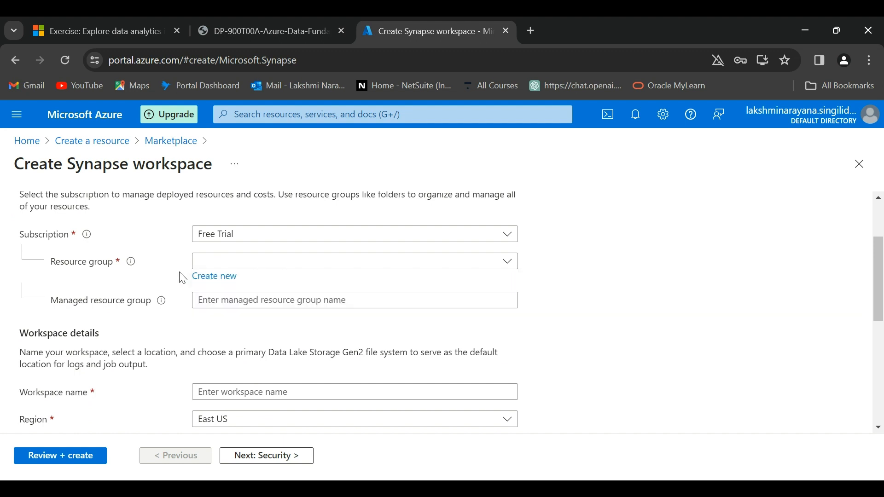
click(213, 277)
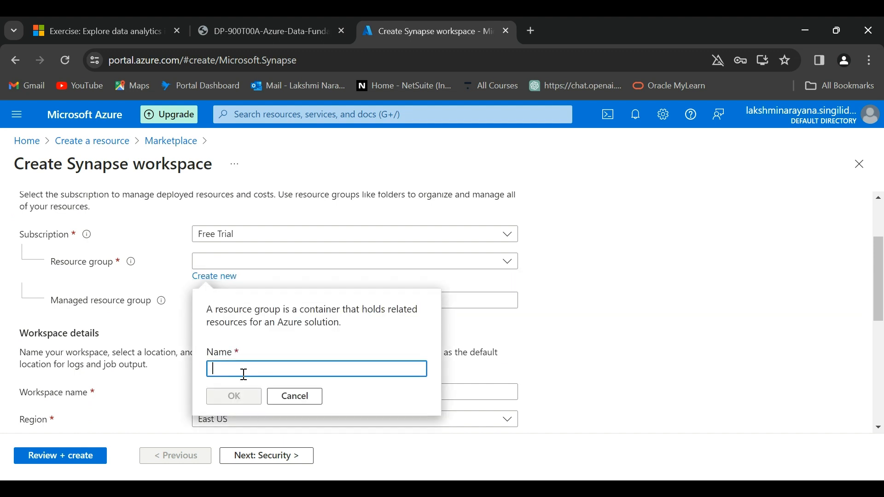
text(Demo_)
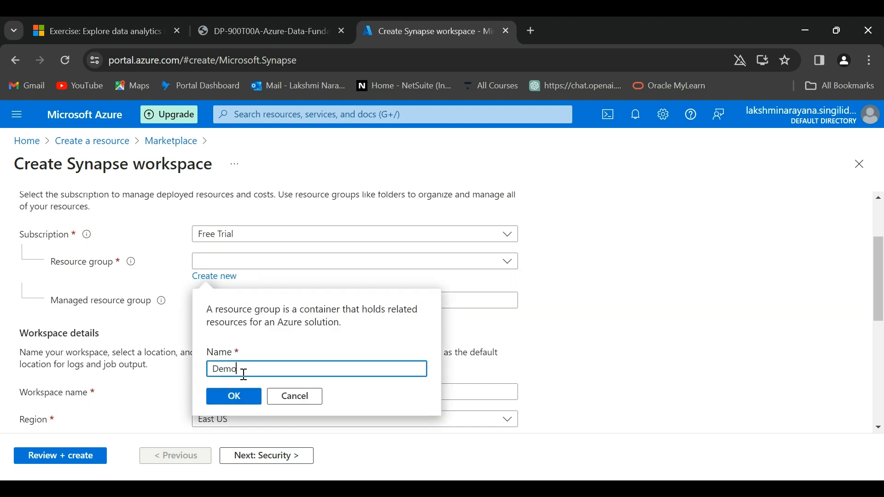
text(synapse)
click(244, 397)
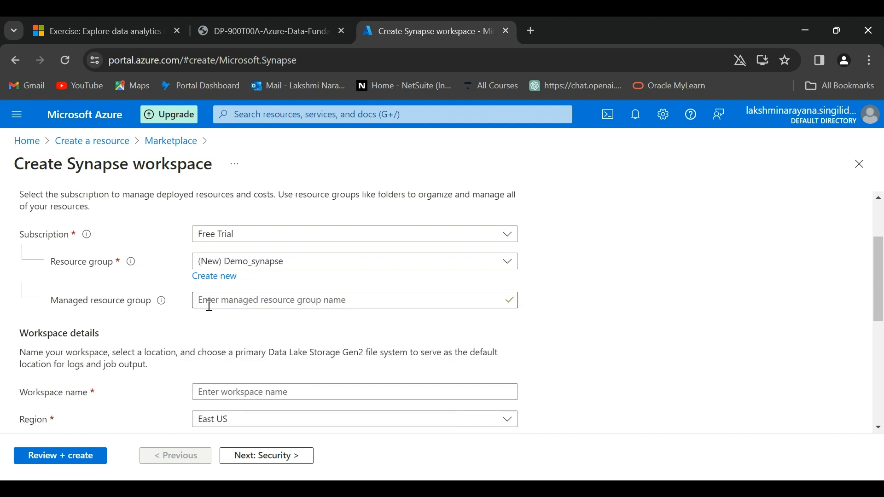
- Set the managed resource group name to Demo_manage_synapse
click(205, 301)
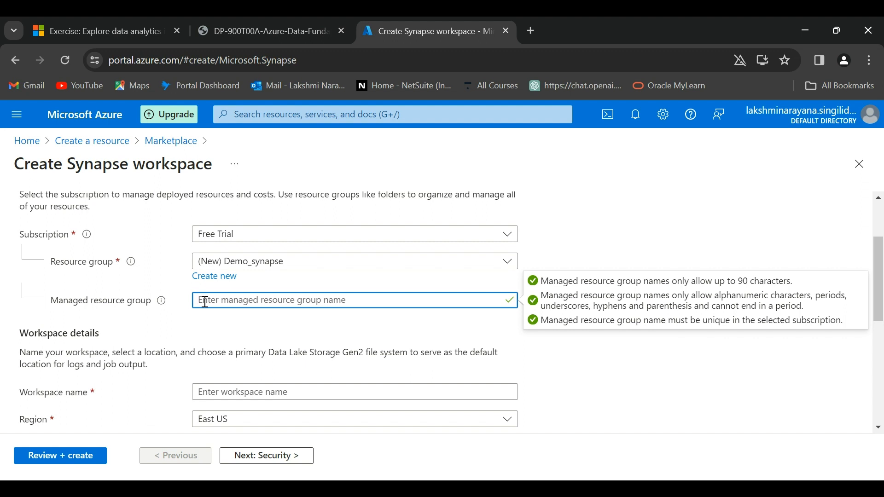
text(D)
key(BackSpace)
text(Dem)
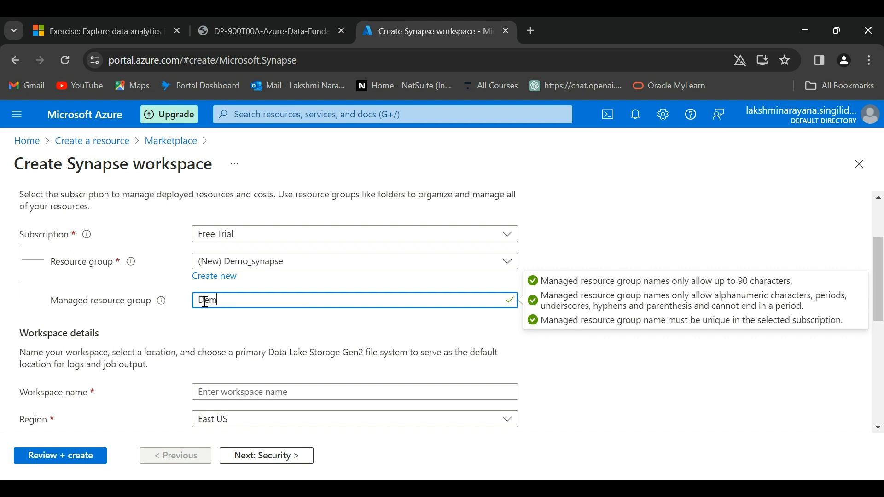
text(o_nma)
text(na)
text(manage_)
text(synapse)
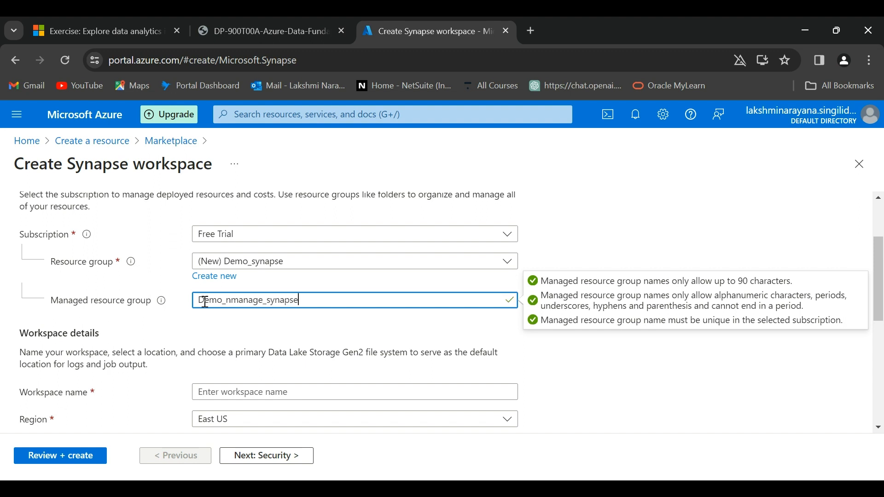
scroll(311, 333, down, 1)
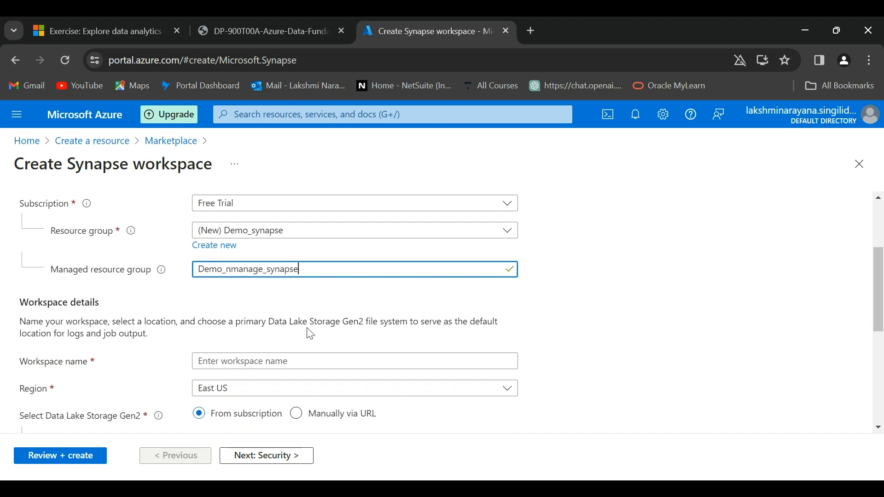
click(236, 271)
key(BackSpace)
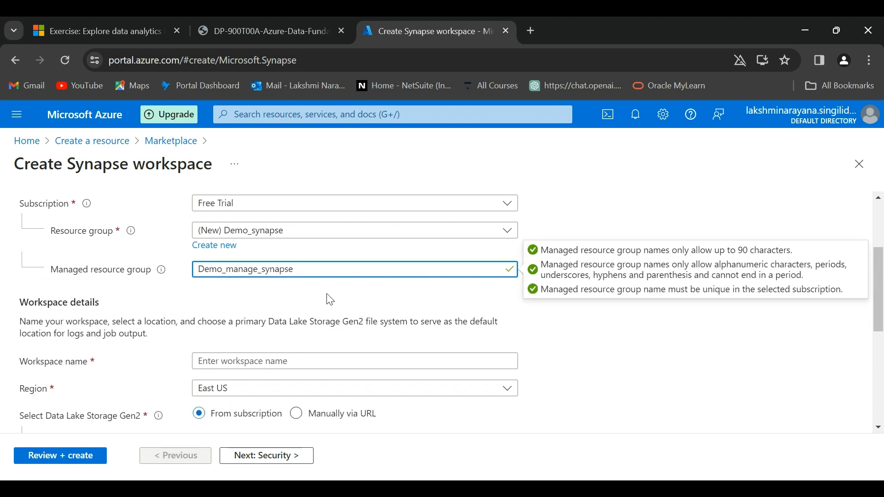
- Enter the owner's name in all lowercase letters as the workspace name
scroll(331, 301, down, 1)
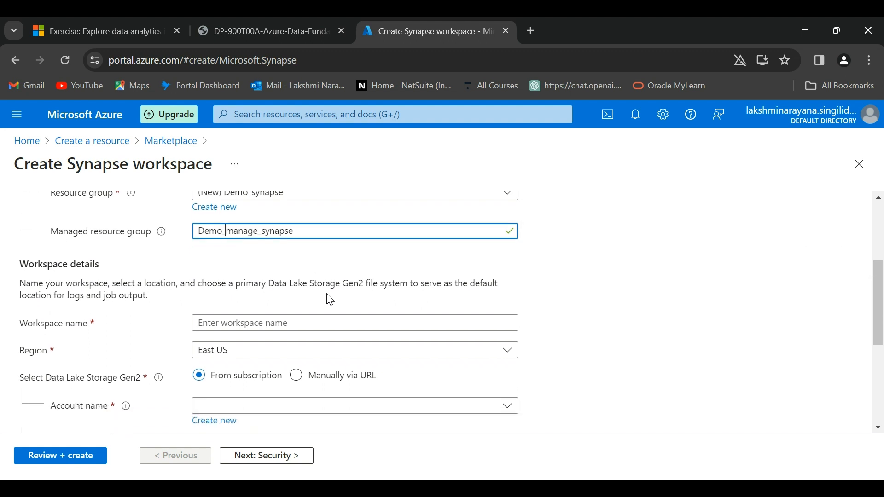
scroll(327, 299, down, 1)
scroll(327, 298, up, 2)
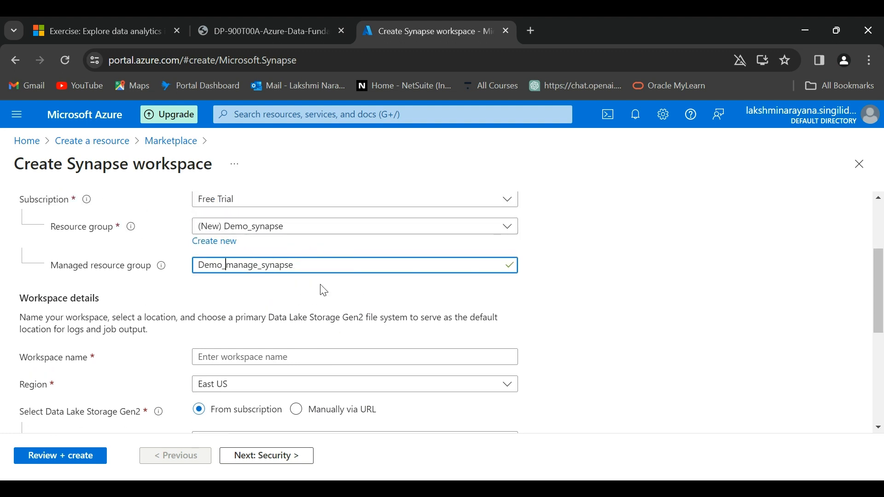
scroll(322, 289, down, 3)
click(239, 252)
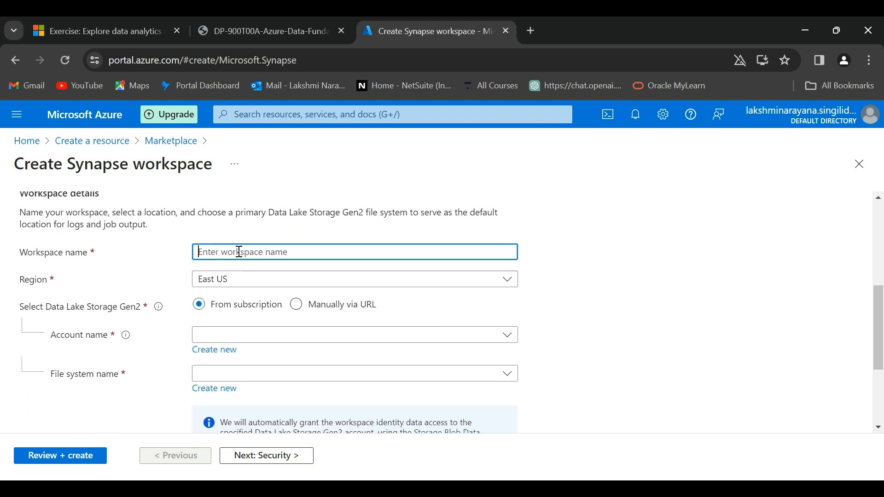
text(Laksh)
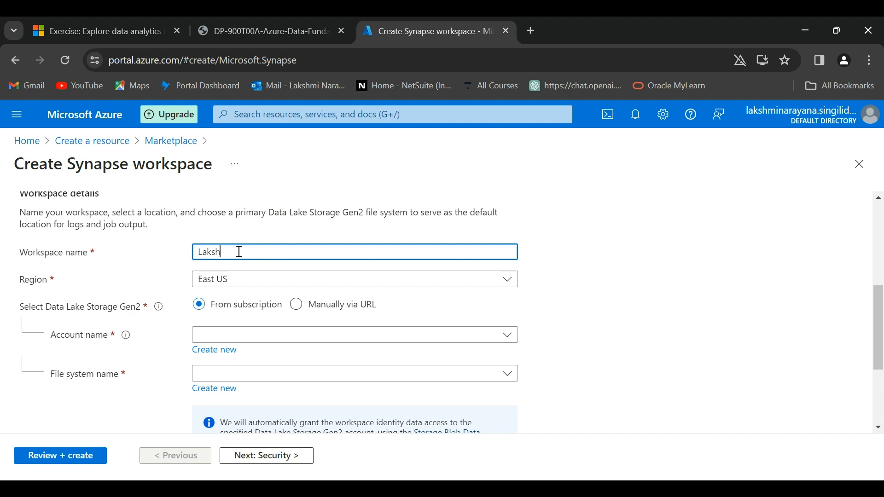
text(minarayana)
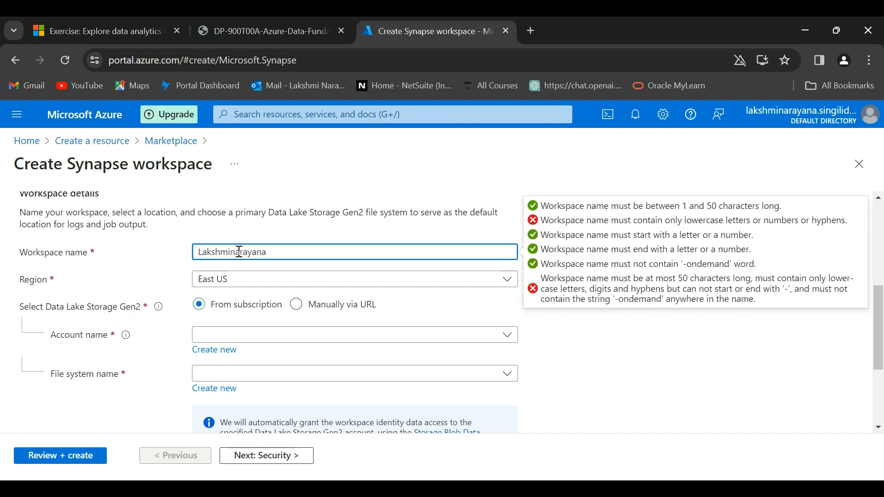
click(204, 251)
key(BackSpace)
text(l)
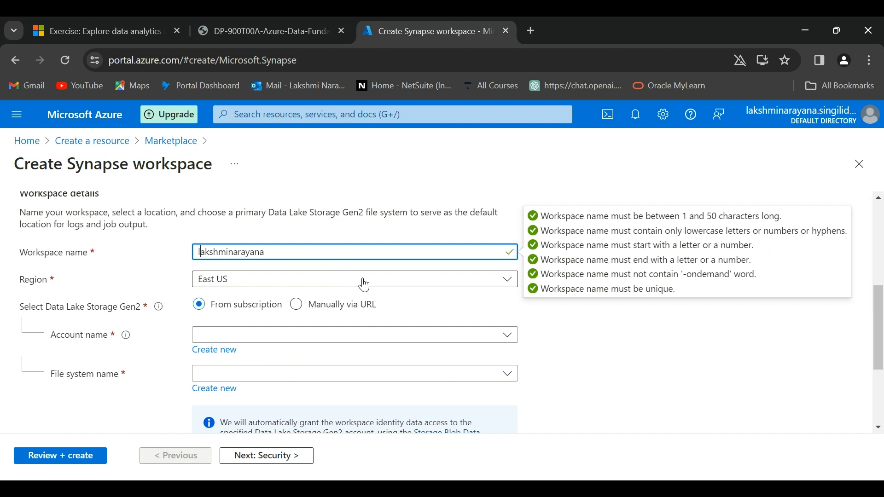
- Set the workspace region to Central India
scroll(364, 286, down, 1)
click(253, 231)
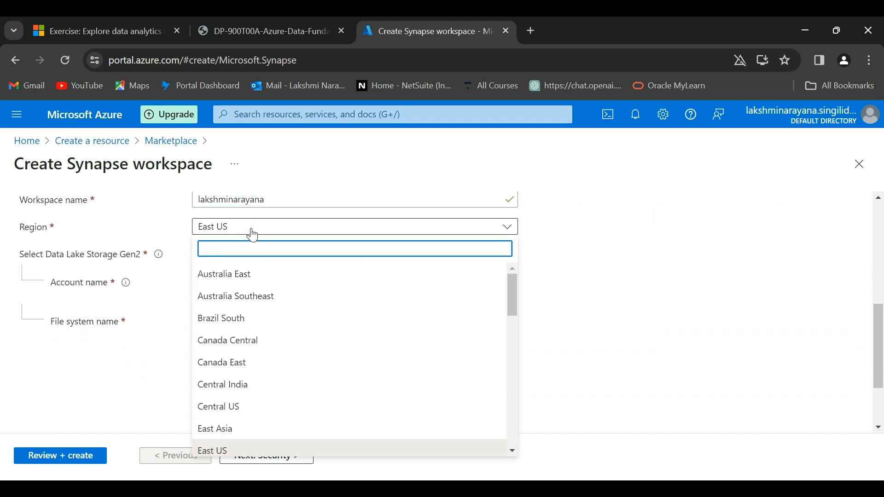
click(247, 391)
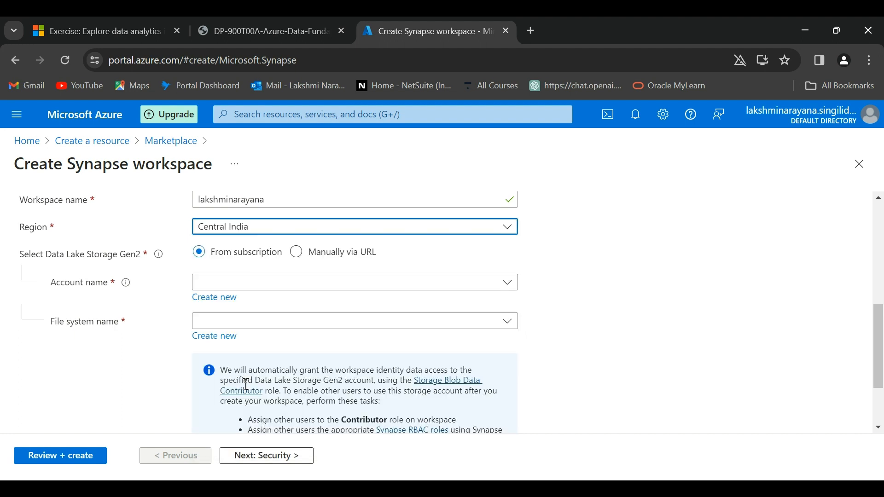
click(241, 290)
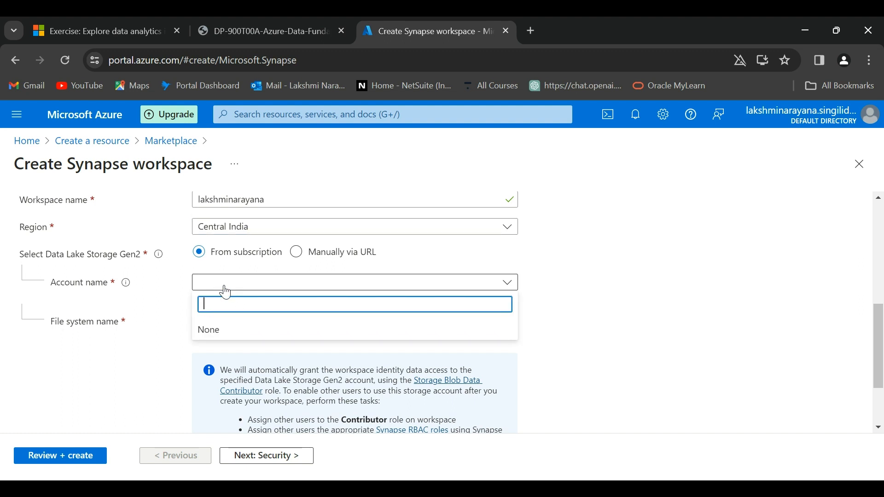
click(175, 295)
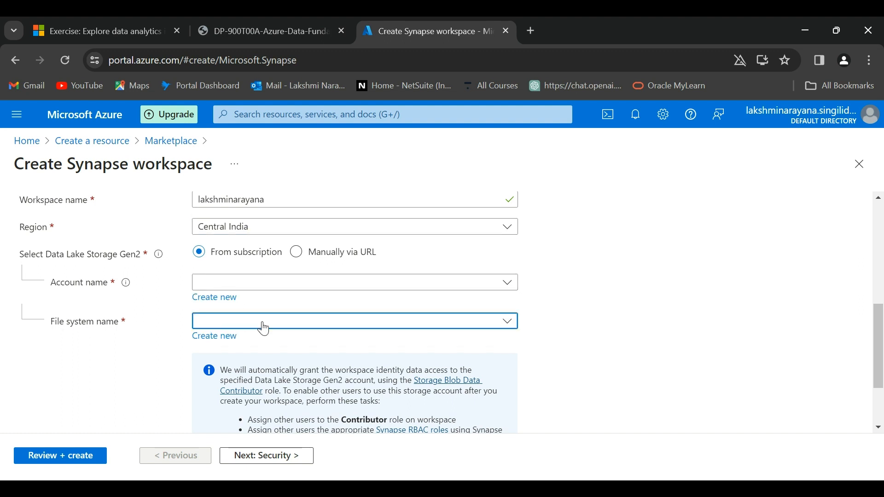
click(263, 328)
click(170, 308)
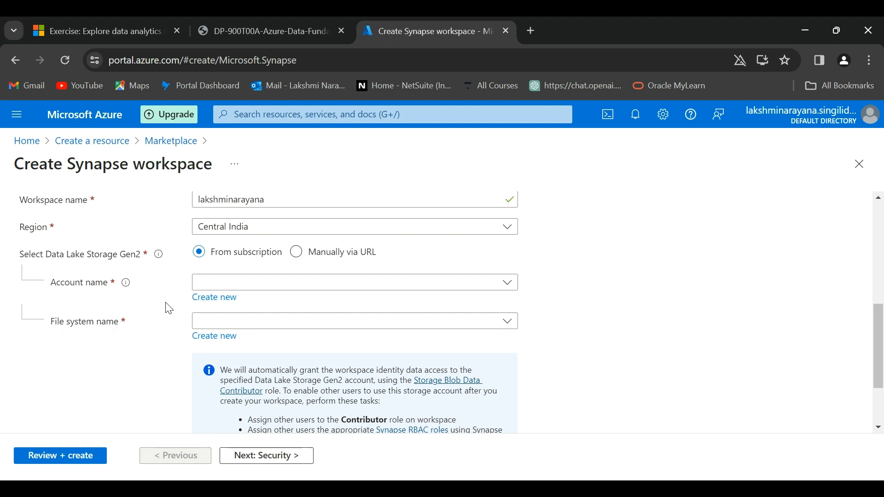
- Start a new Data Lake Storage Gen2 account for the workspace and try the lowercase name shree
click(207, 303)
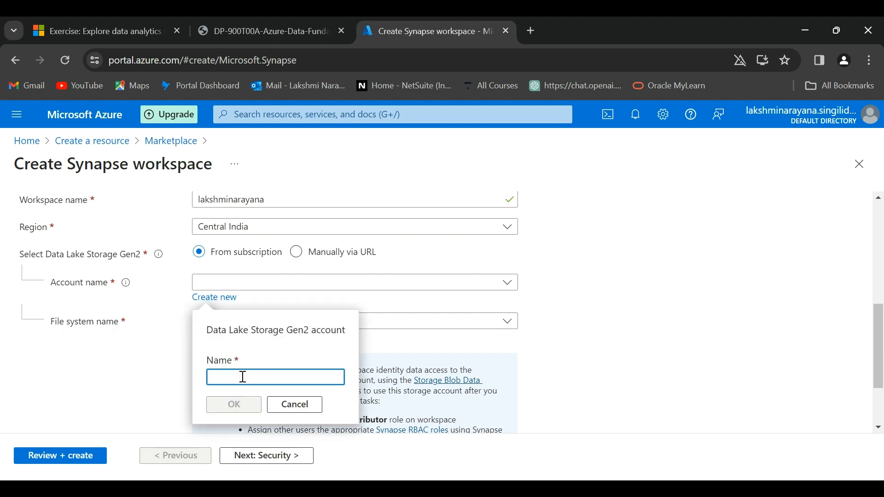
text(Shree)
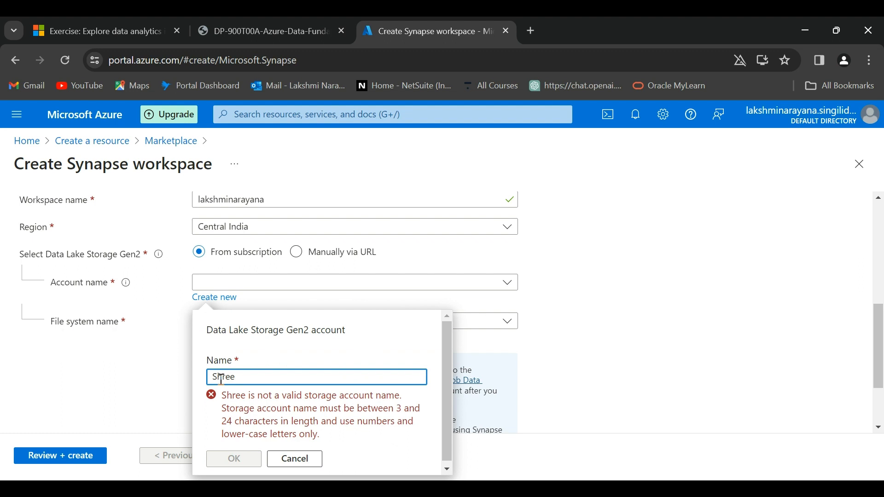
click(221, 381)
key(BackSpace)
text(s)
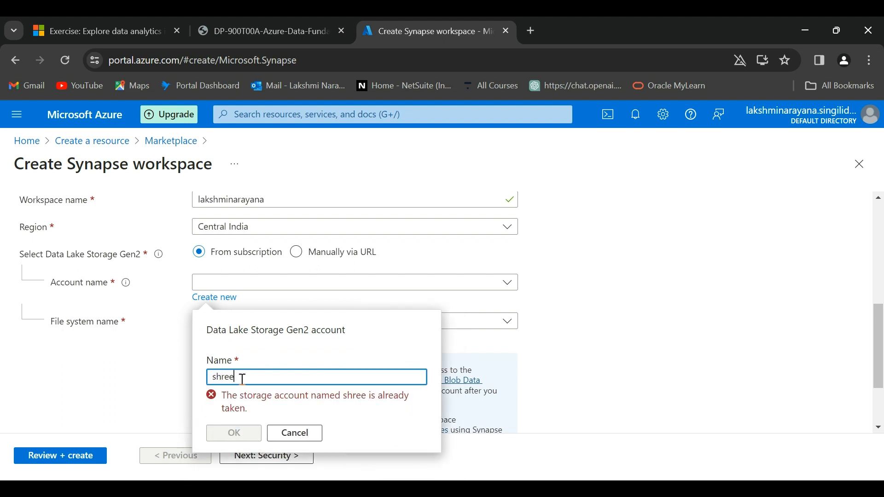
- Name the new Data Lake Storage Gen2 account with a short lowercase form of the owner's name and confirm it
key(BackSpace)
key(BackSpace)
key(BackSpace)
key(BackSpace)
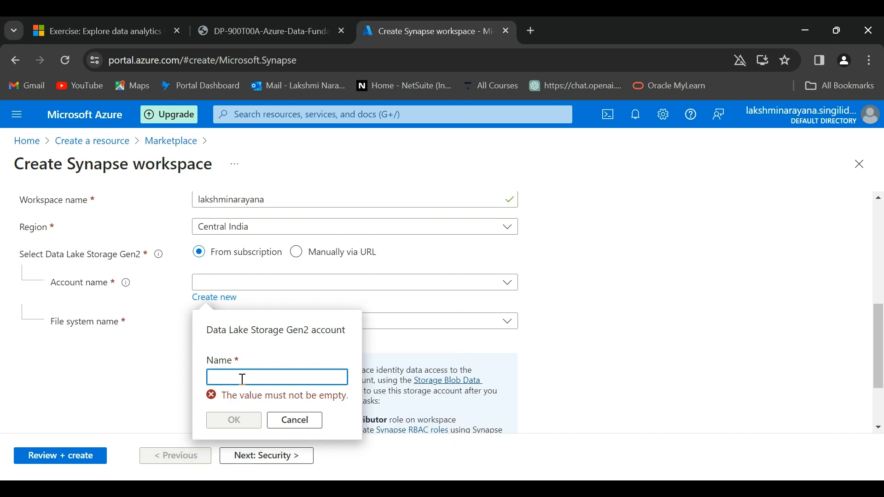
text(narayan)
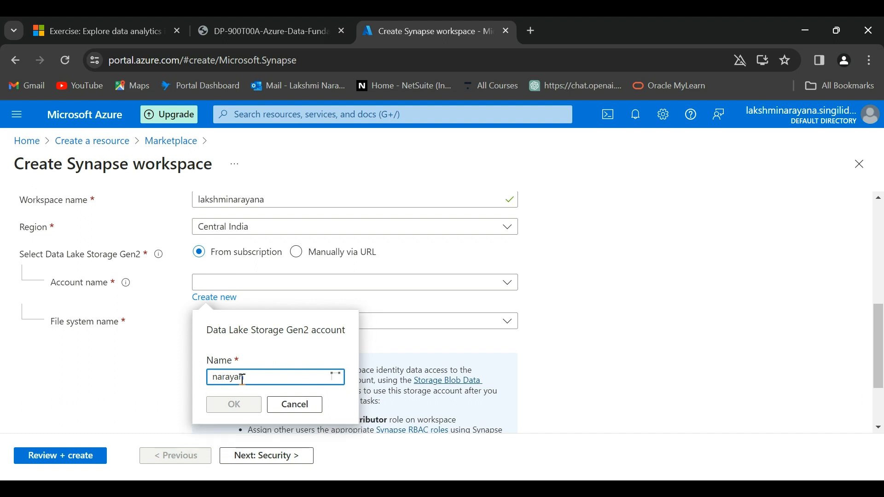
click(232, 407)
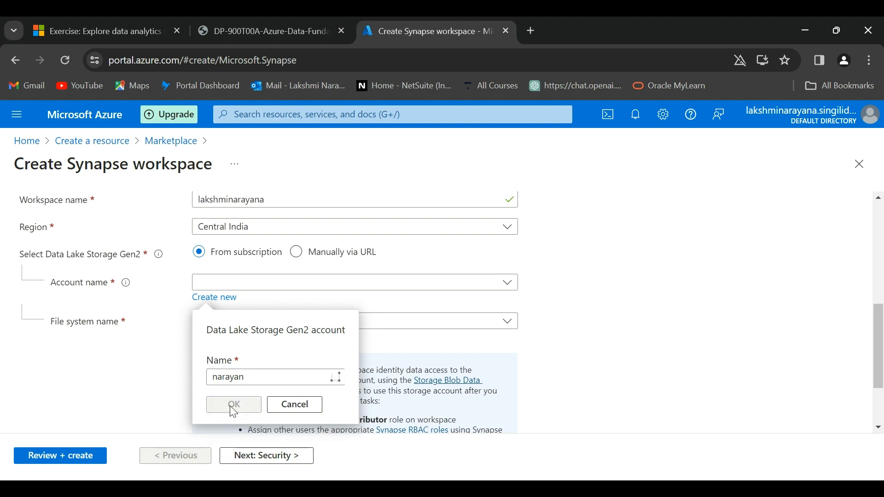
- Create a new file system for the account, named with the storage account's name followed by -fs
click(223, 328)
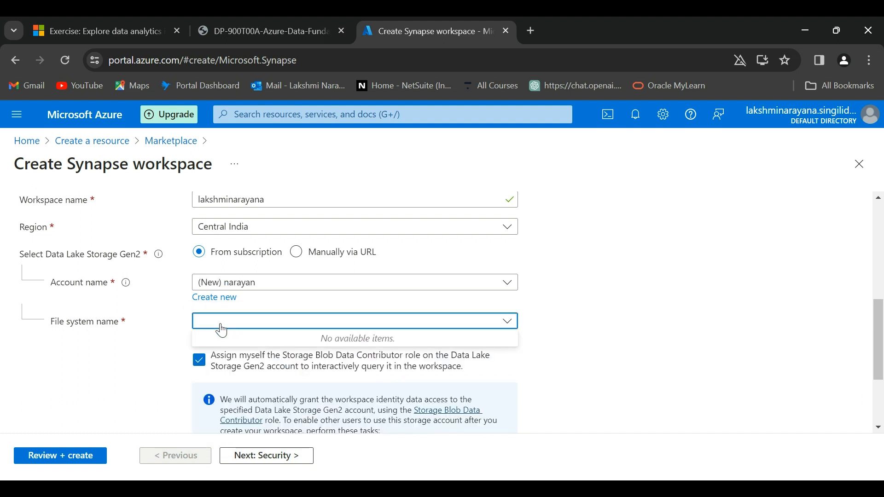
click(148, 358)
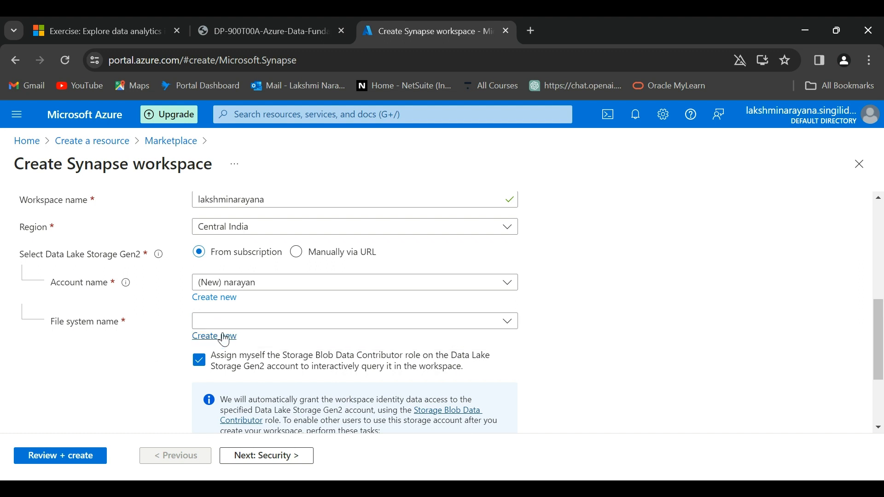
click(223, 337)
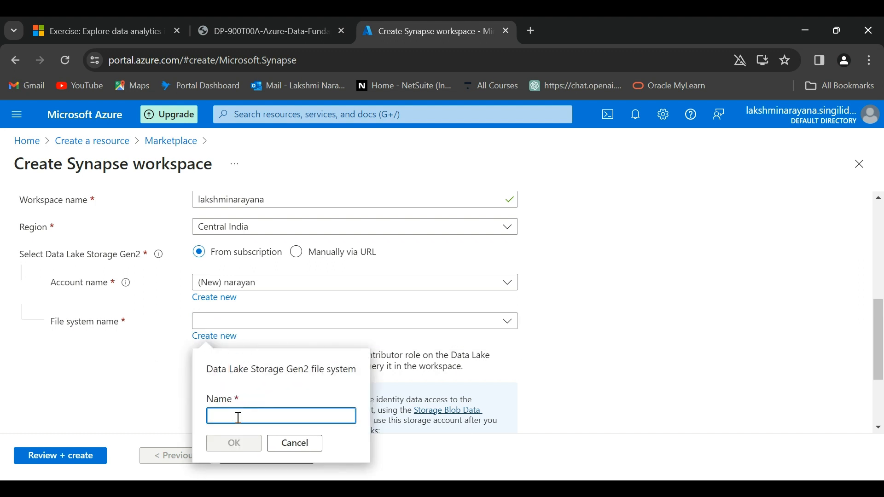
text(narayan)
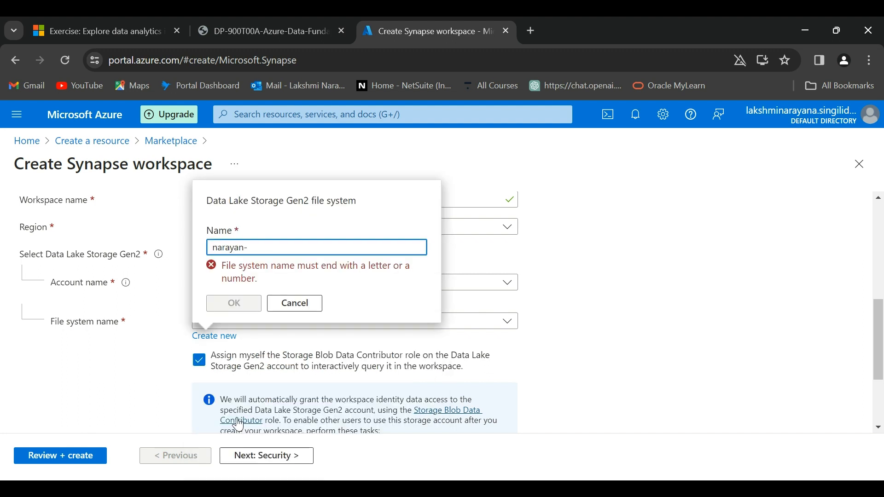
text(-fs)
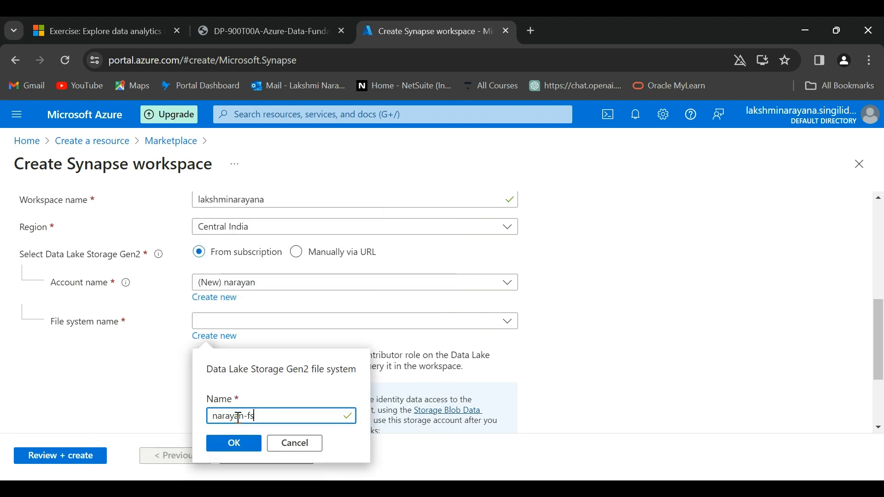
click(235, 444)
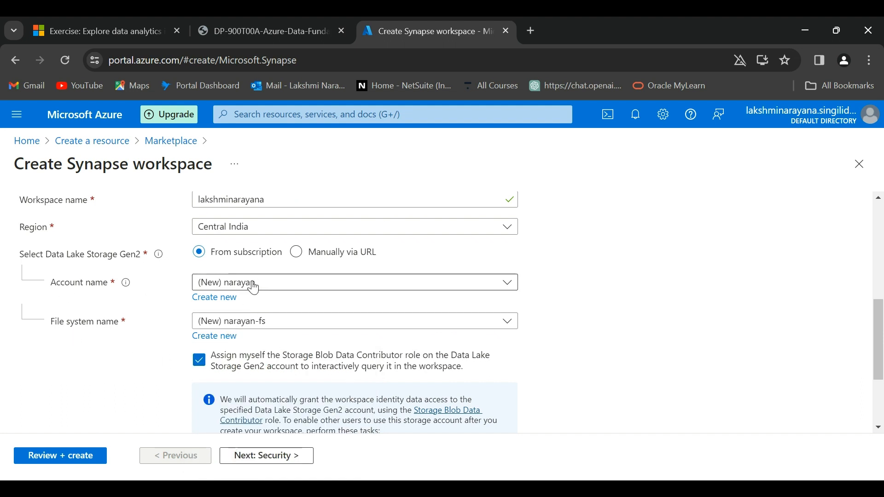
- Review the project and workspace details on the basics page and continue to the security settings
scroll(256, 287, up, 1)
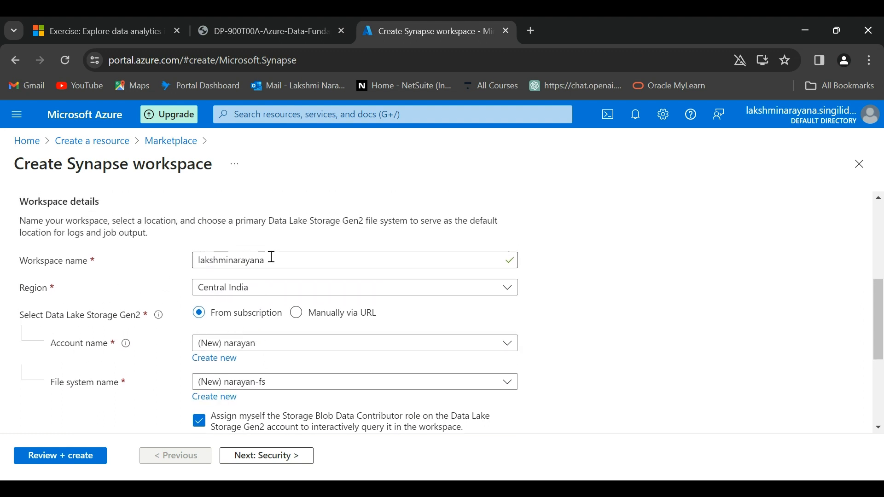
scroll(276, 261, up, 3)
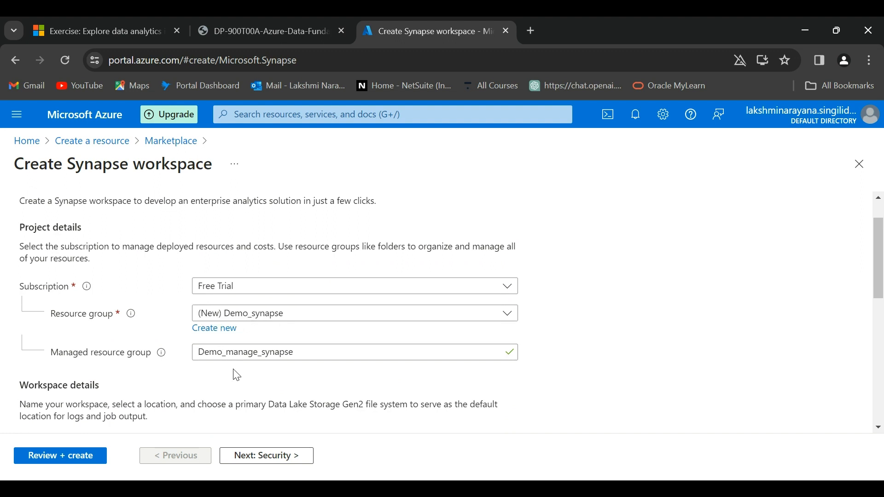
scroll(292, 371, down, 3)
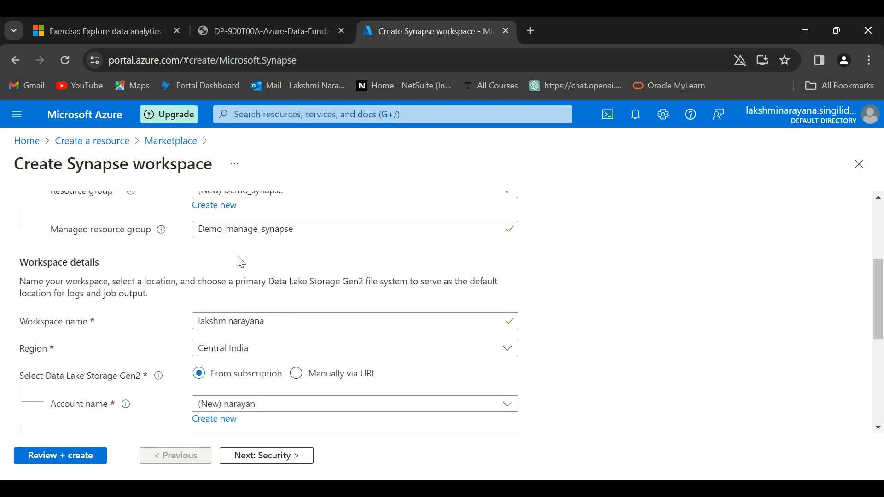
scroll(331, 244, down, 5)
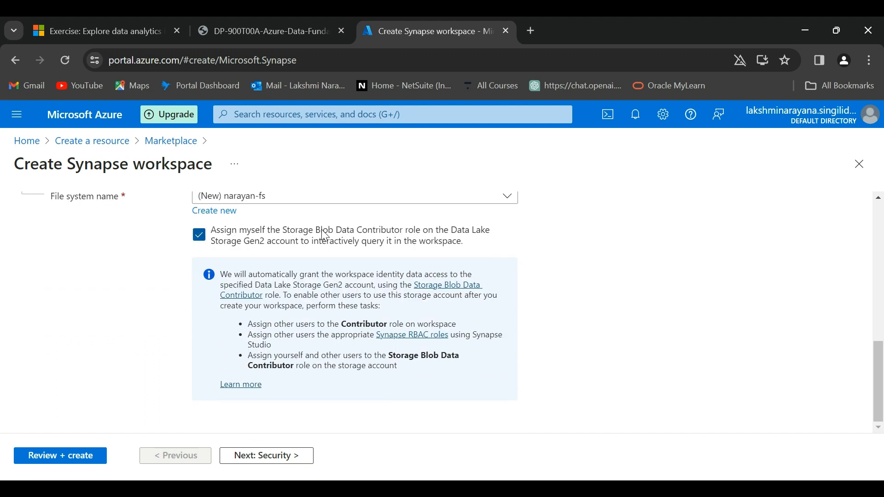
click(255, 462)
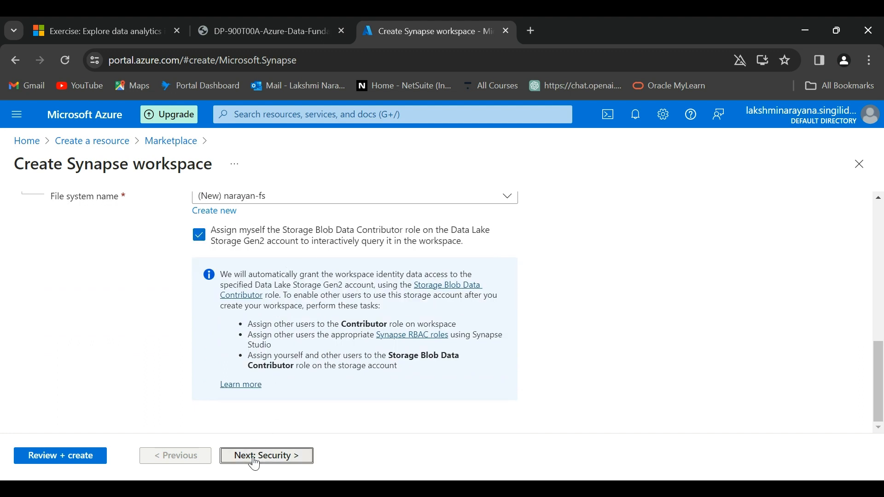
- Review the authentication and encryption options, keep the default security settings, and continue to networking
scroll(349, 359, down, 1)
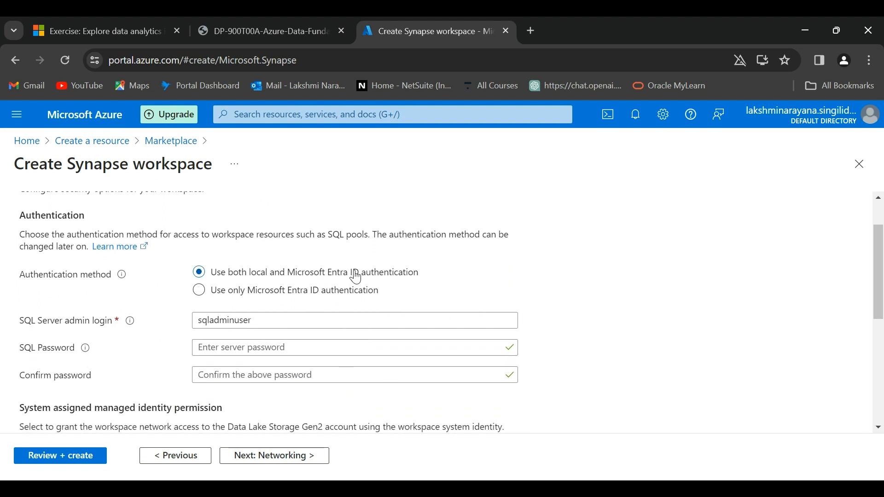
scroll(357, 278, down, 2)
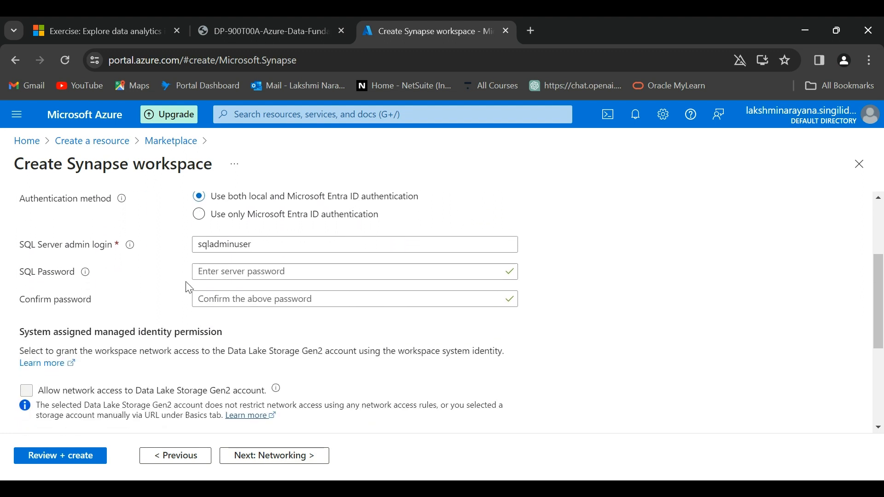
scroll(362, 355, down, 4)
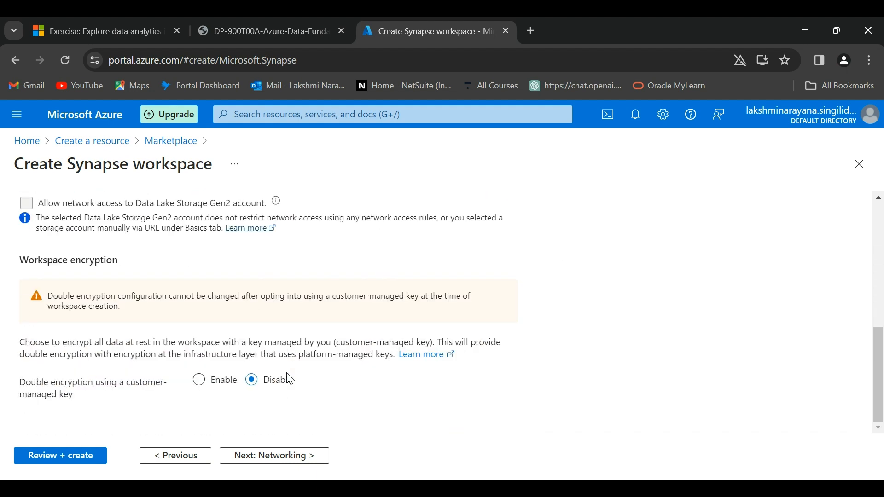
scroll(290, 378, up, 1)
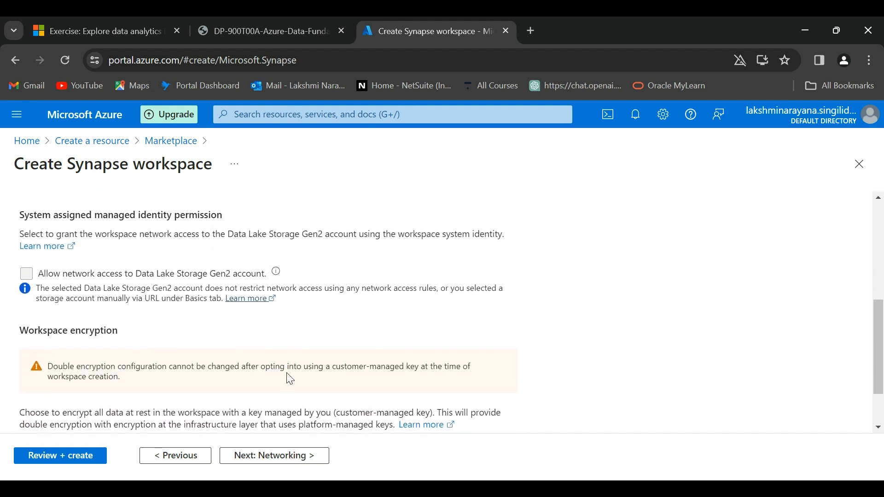
click(272, 466)
- Accept the default networking settings without adding tags and create the Synapse workspace
scroll(355, 387, down, 5)
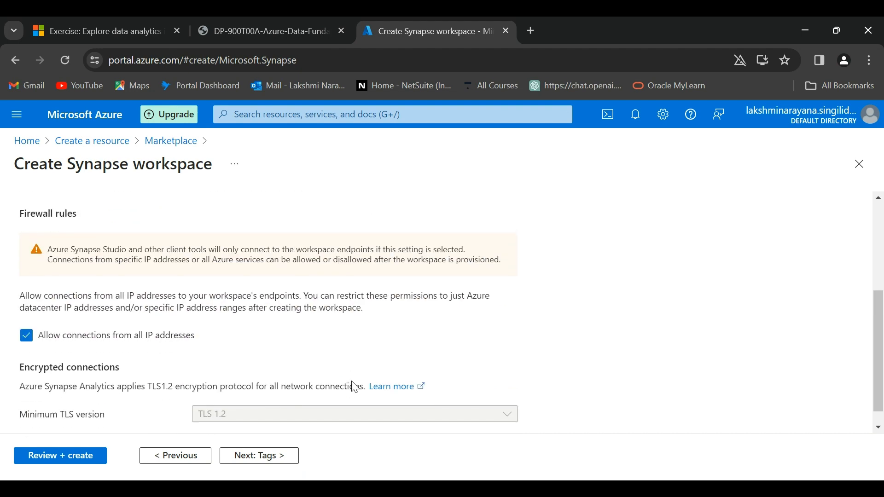
click(270, 460)
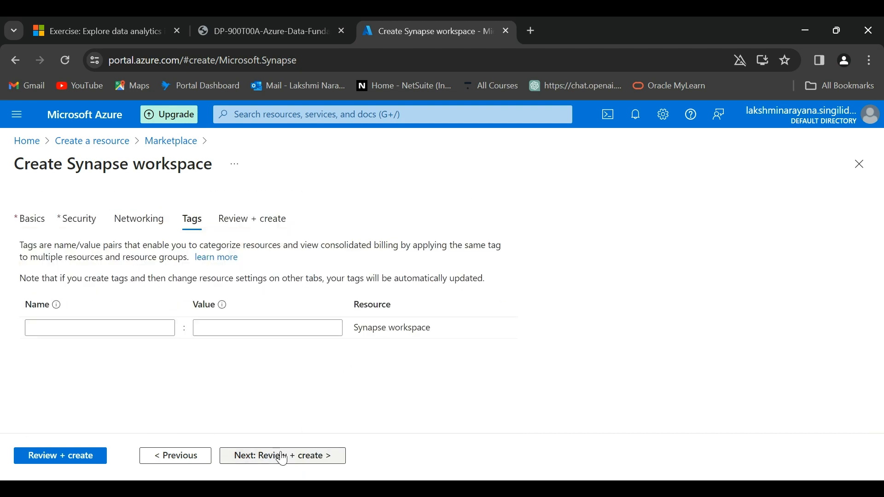
click(276, 459)
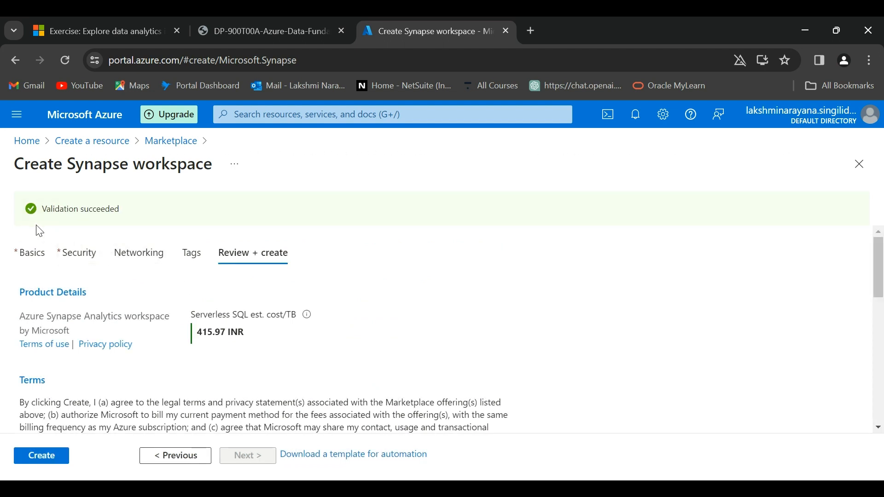
click(44, 458)
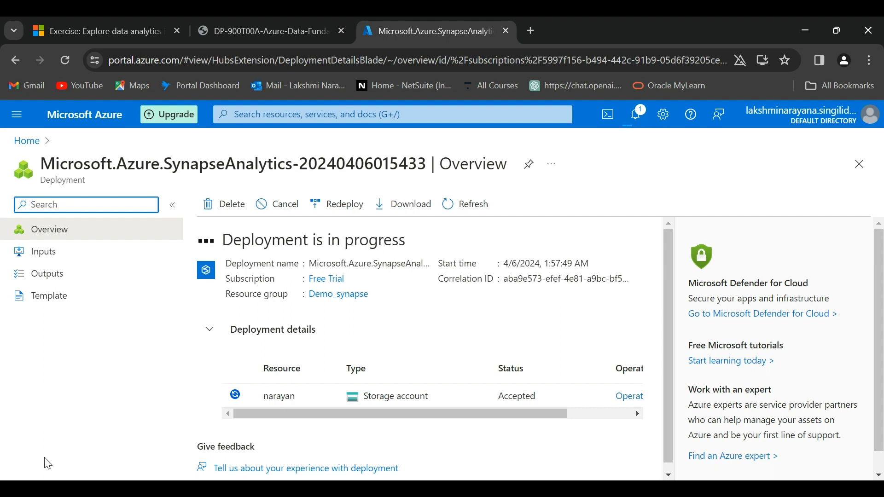
- Show the deployment page full screen and check the operation details of the Synapse workspace and storage account
scroll(438, 394, down, 1)
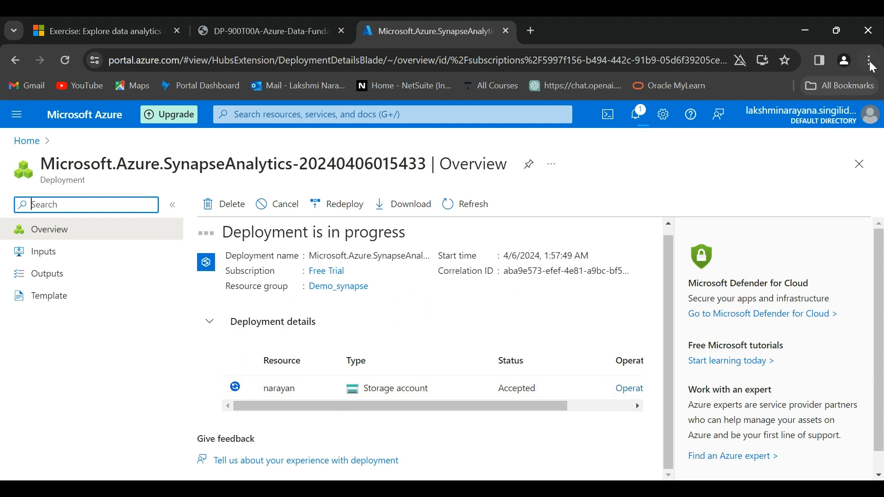
key(F11)
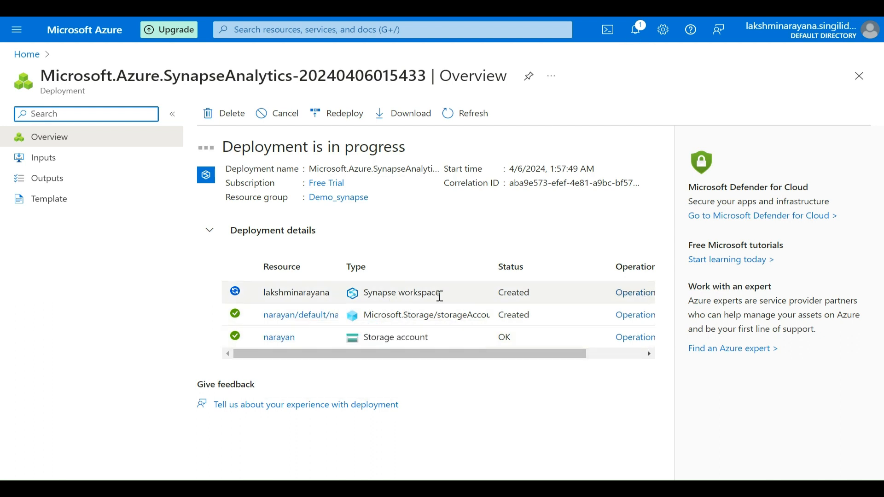
click(625, 297)
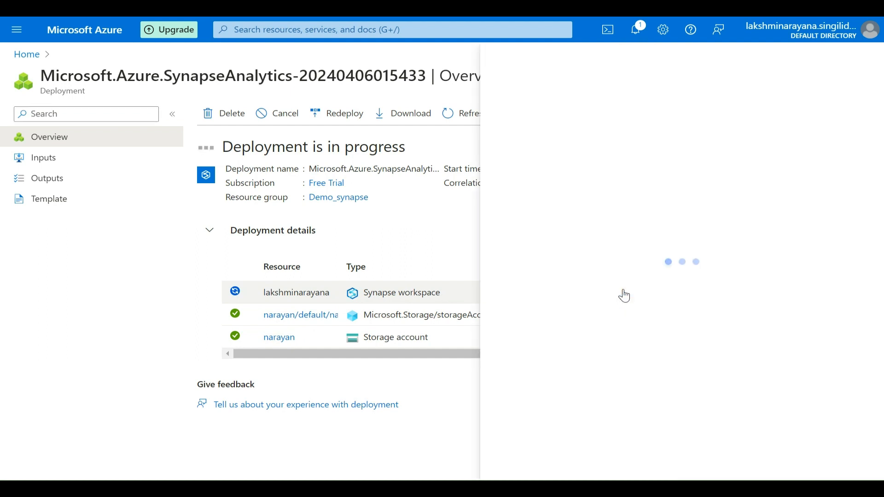
click(860, 58)
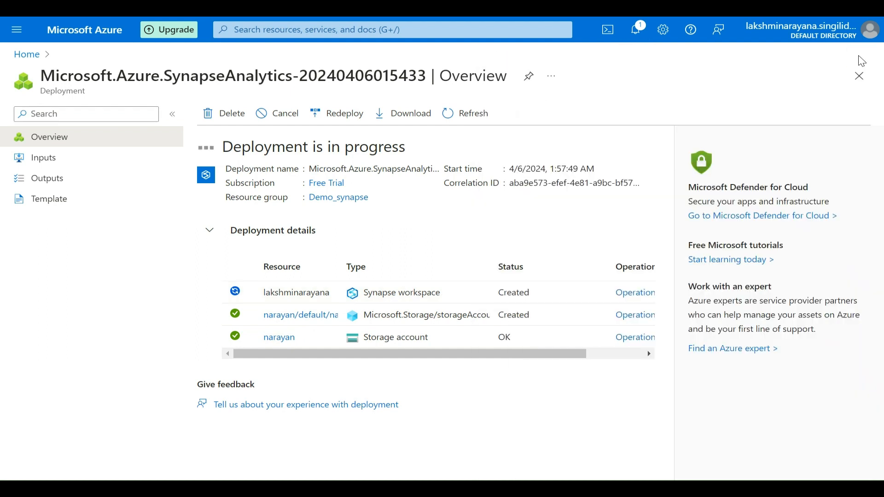
click(635, 338)
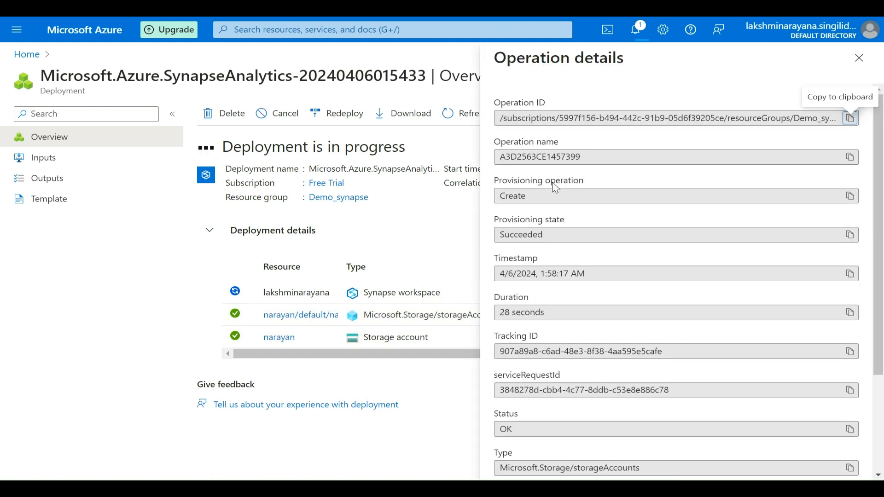
click(858, 68)
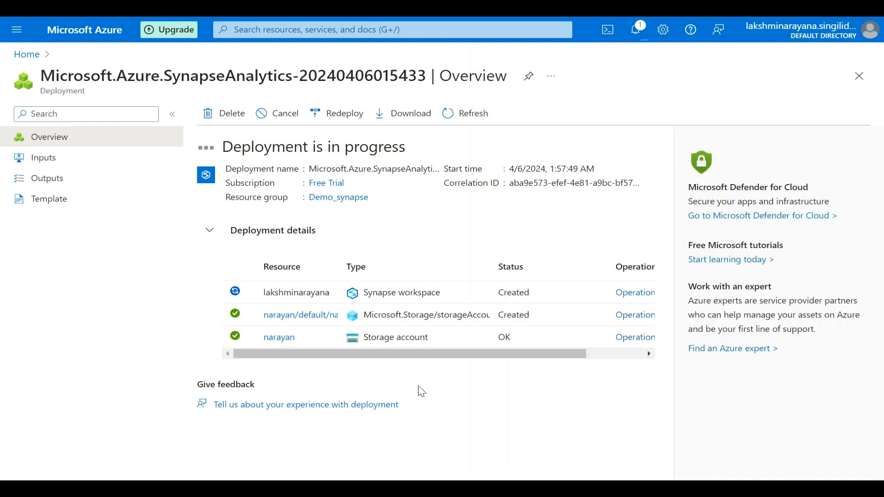
- Follow the deployment's progress and check the operation details of the workspace firewall rules resource
mouse_move(278, 343)
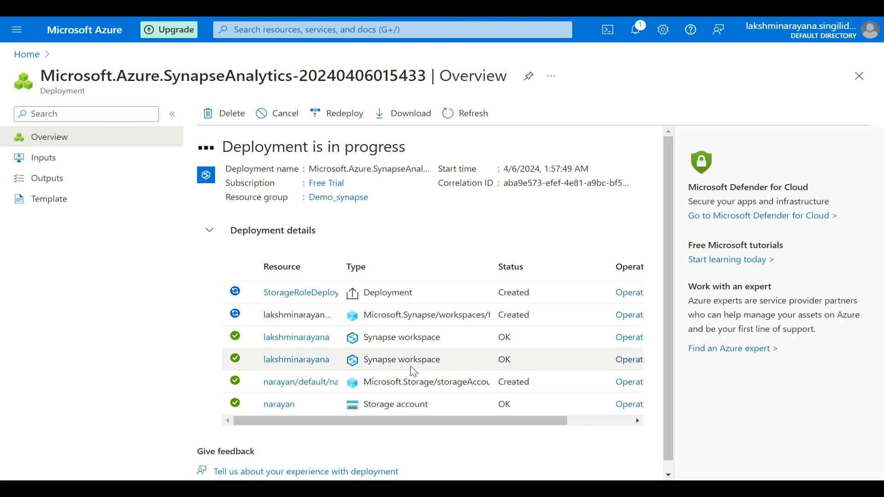
scroll(412, 367, down, 1)
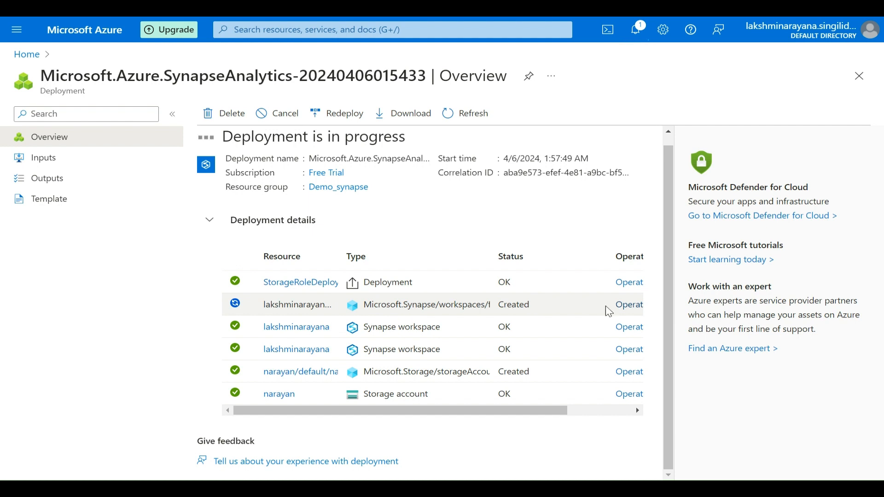
click(625, 306)
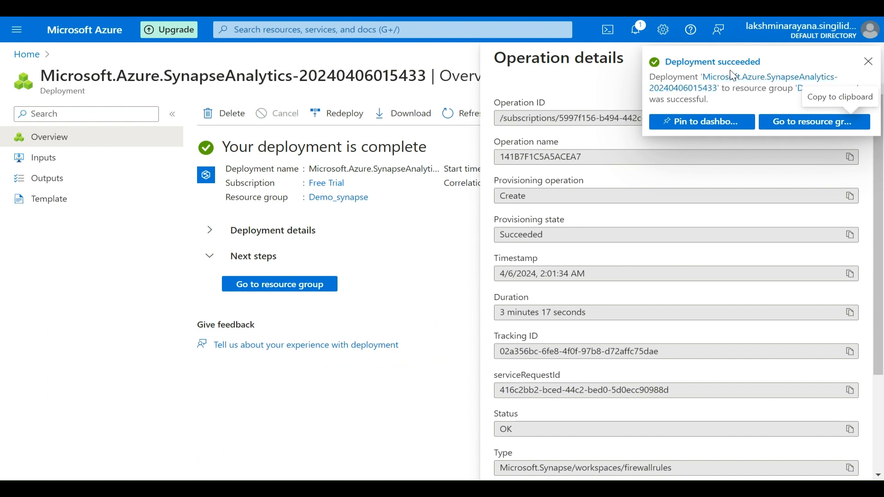
click(869, 61)
click(865, 59)
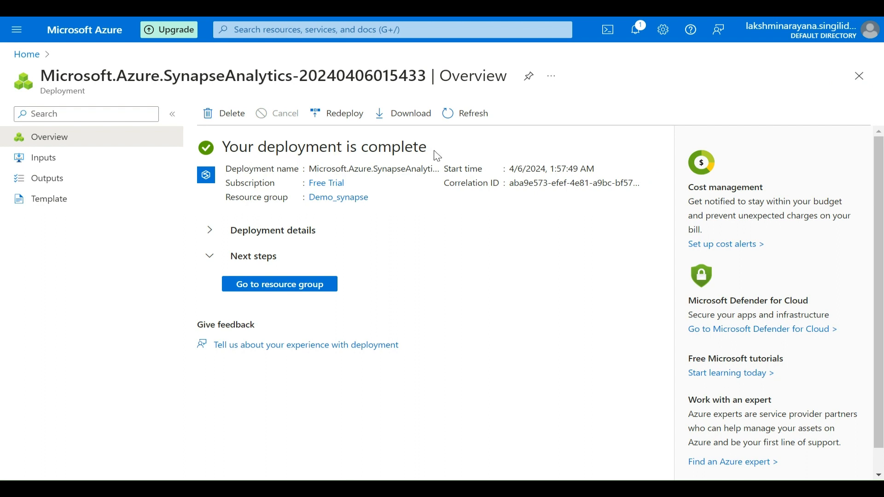
- Go to the Demo_synapse resource group and open the overview of its new storage account
click(270, 291)
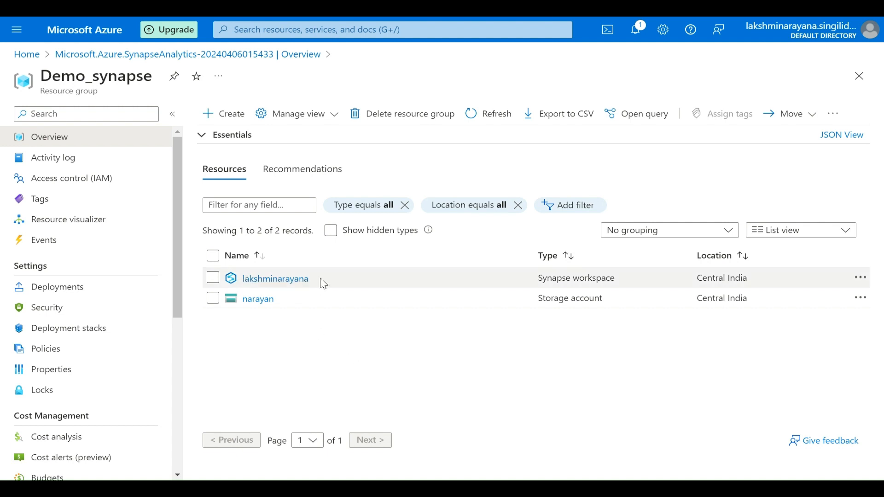
click(253, 301)
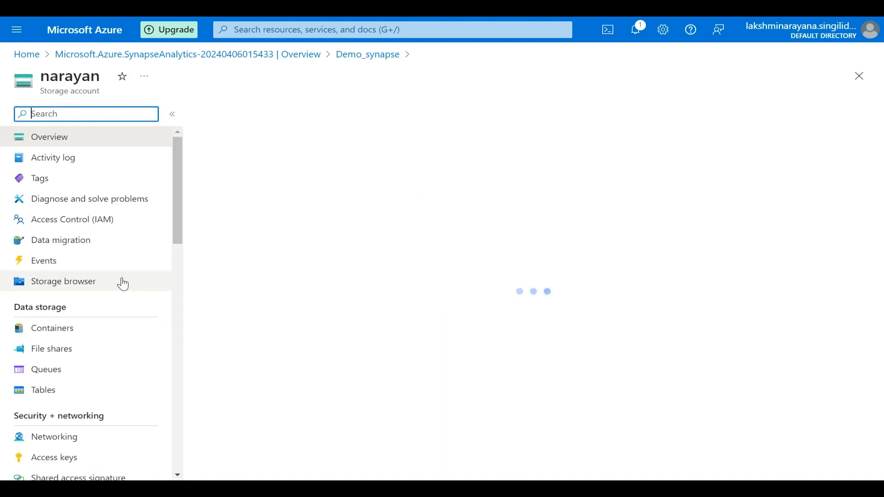
scroll(124, 283, down, 1)
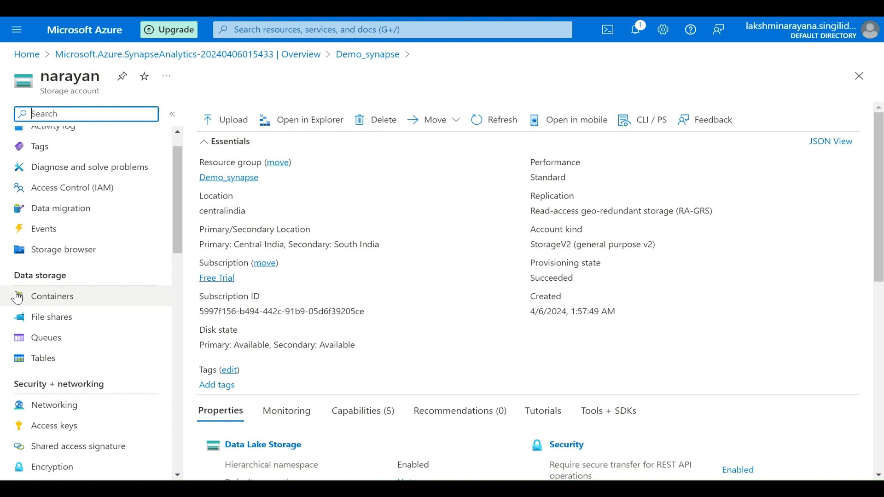
- Check the storage account's storage browser and return to the Demo_synapse resource group
click(69, 255)
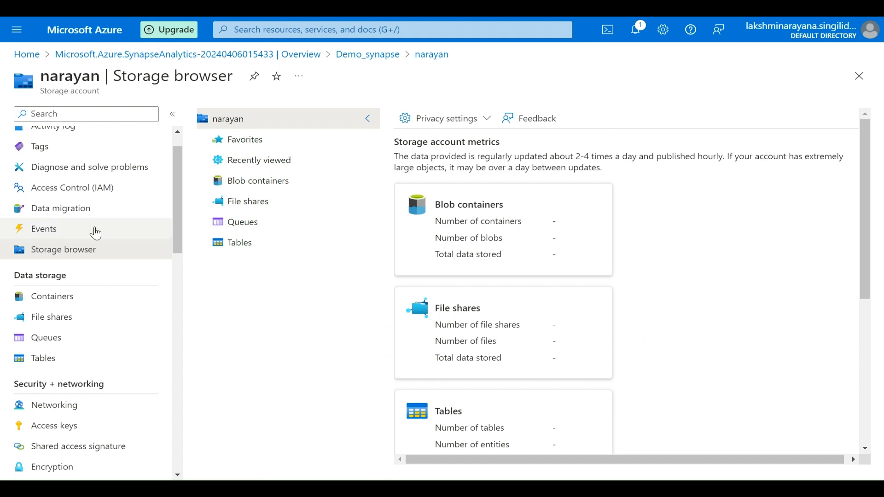
scroll(96, 234, up, 1)
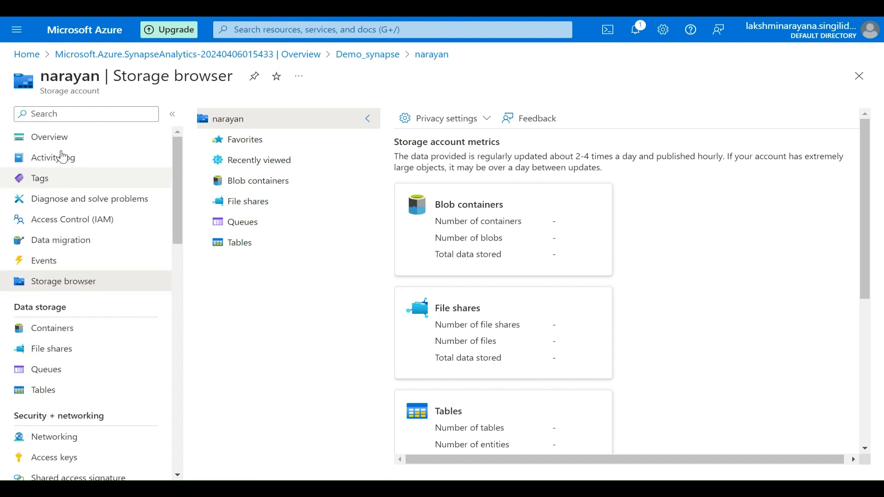
click(358, 56)
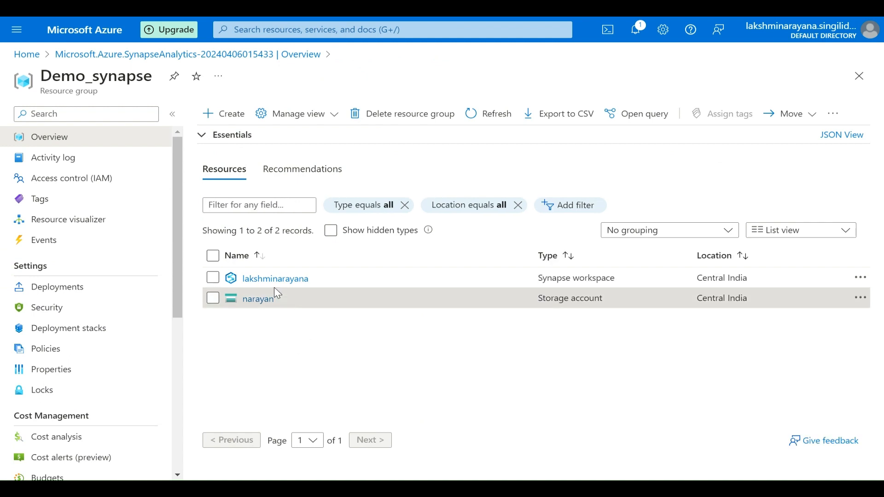
- Open the Synapse workspace from the resource group and review its essentials, endpoints and analytics pools
click(261, 279)
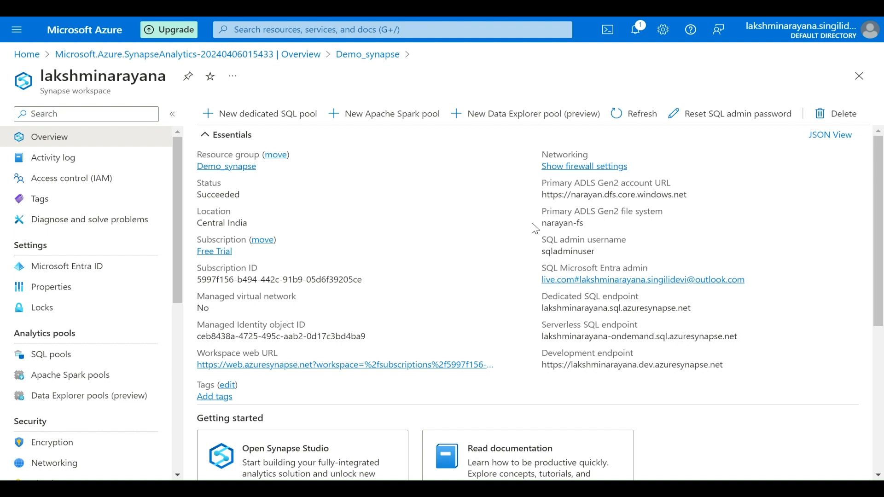
scroll(358, 239, down, 1)
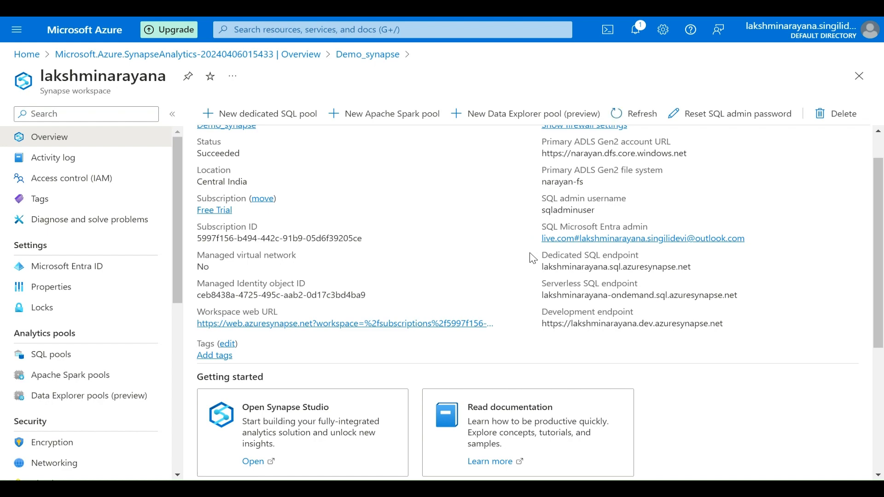
scroll(533, 258, down, 3)
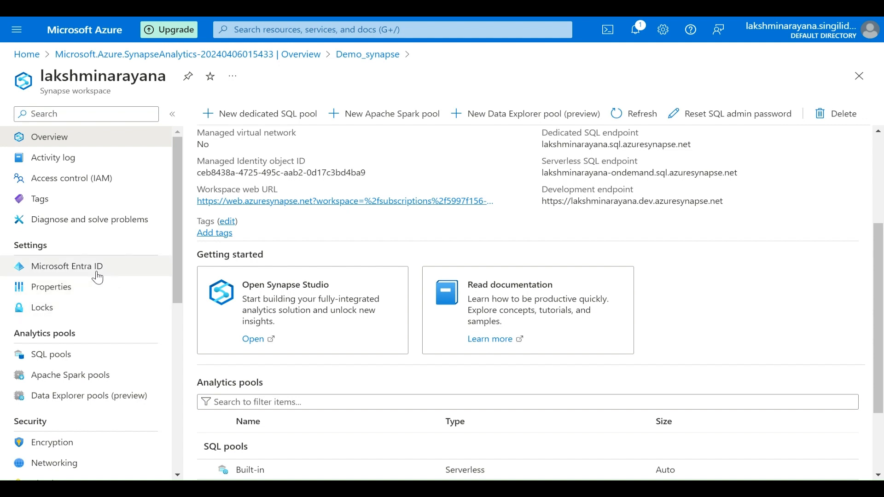
scroll(97, 278, down, 2)
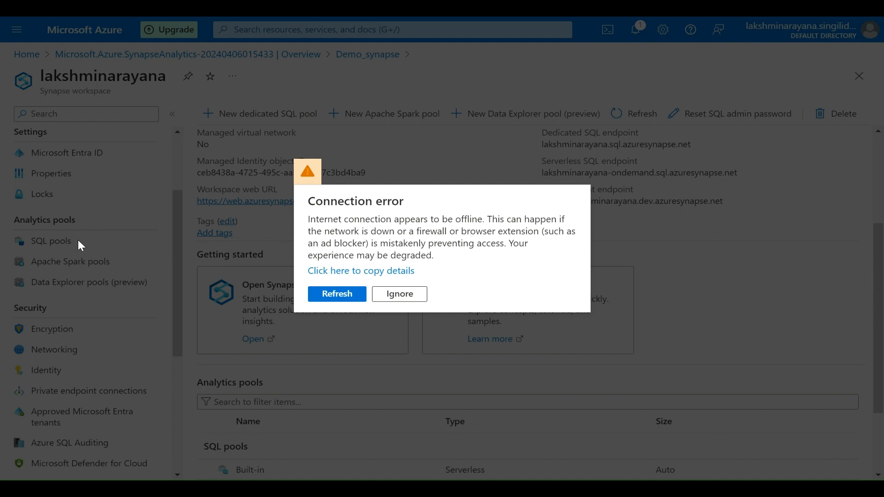
- Reload the Synapse workspace page after the connection error and open Synapse Studio from its overview
click(337, 294)
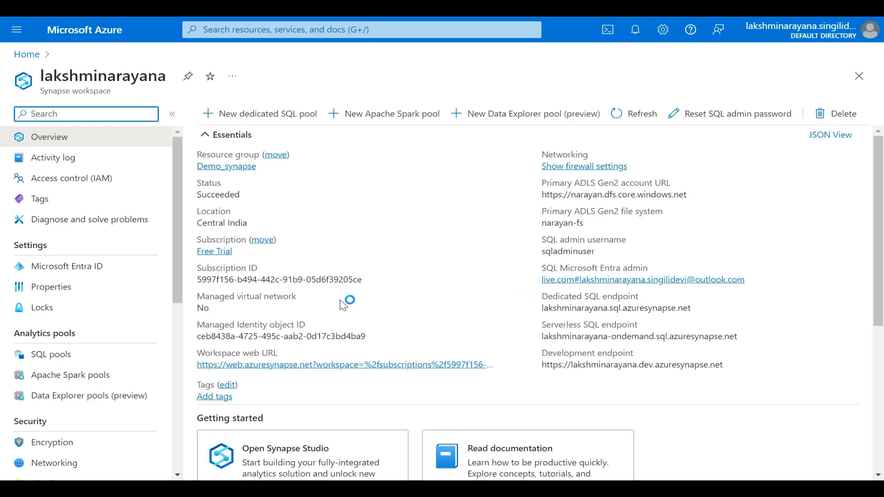
scroll(323, 305, down, 1)
scroll(113, 305, down, 1)
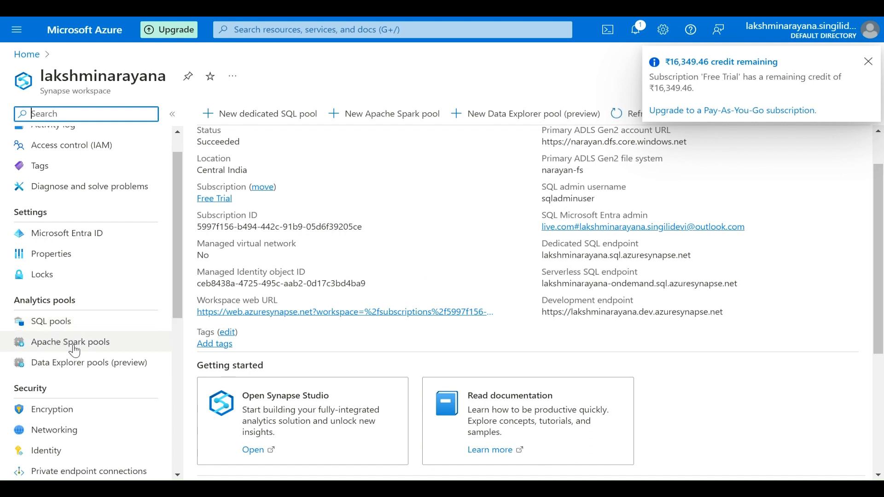
scroll(70, 373, down, 1)
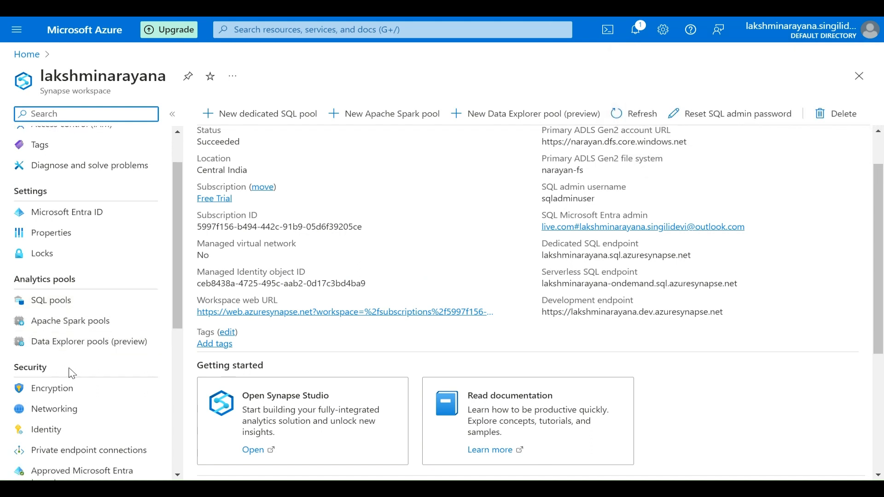
scroll(109, 308, up, 3)
scroll(108, 309, down, 2)
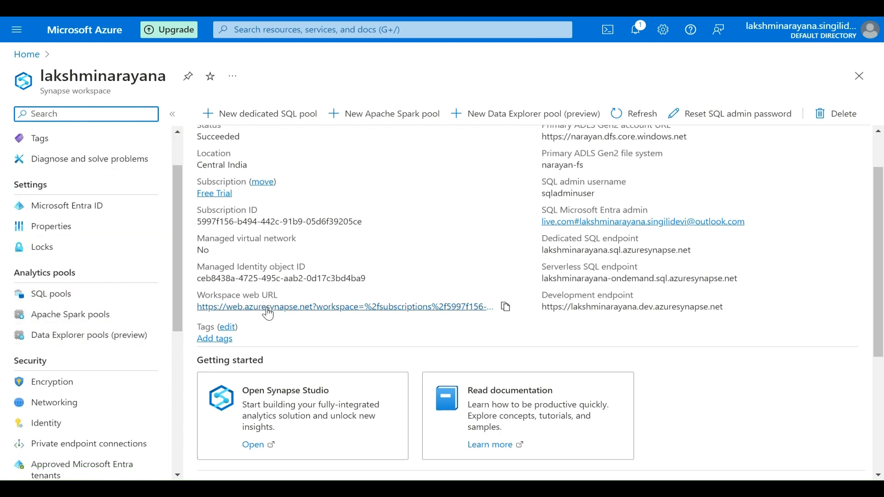
scroll(271, 308, down, 2)
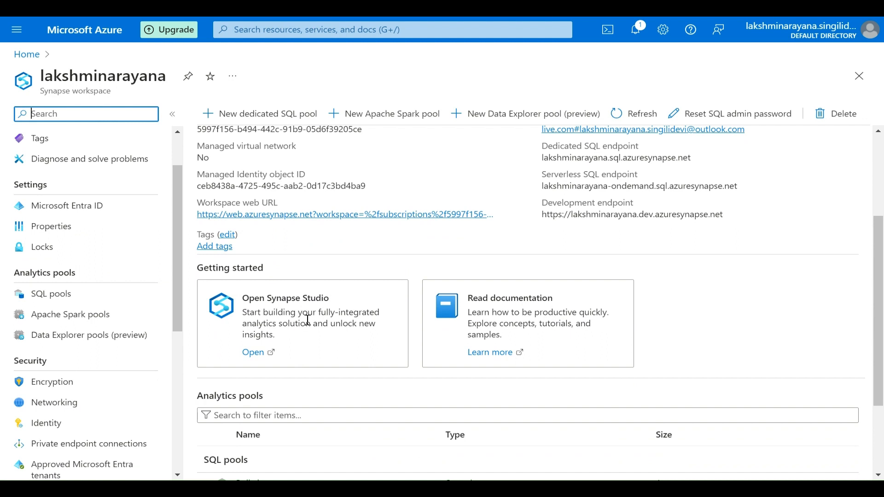
click(253, 355)
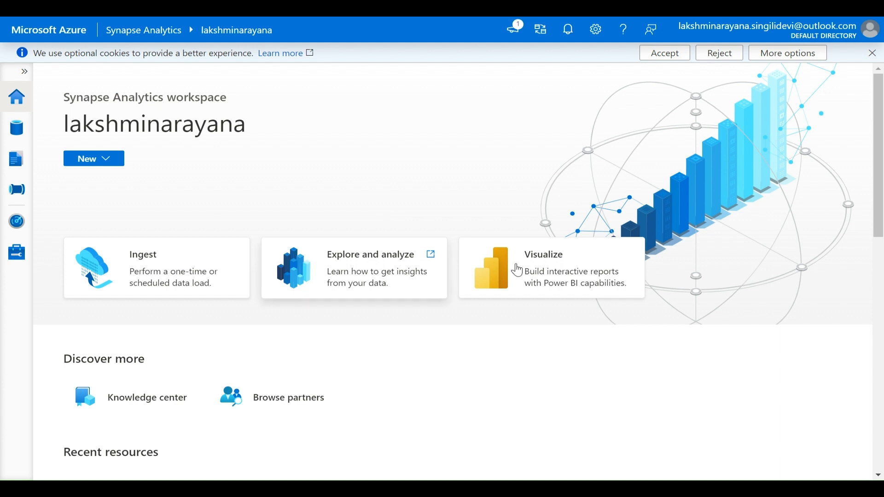
- Expand the Synapse Studio navigation to show the hub names and go to the Data hub
click(24, 72)
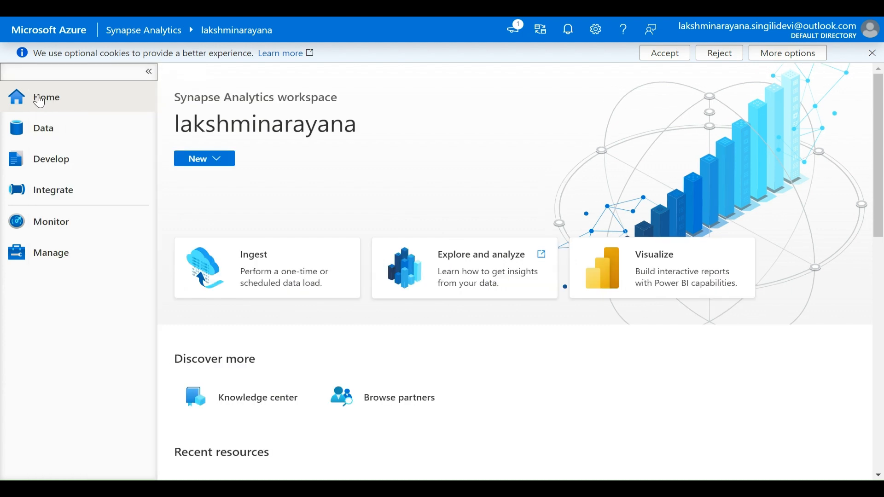
click(45, 137)
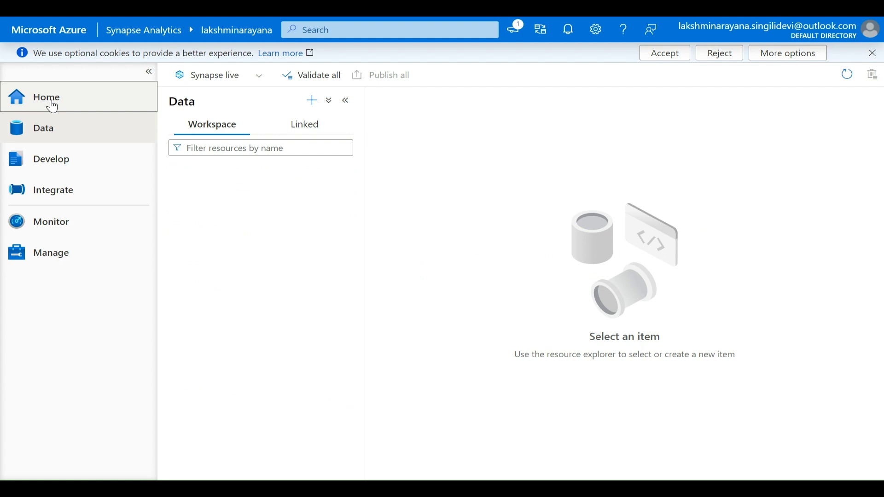
click(52, 107)
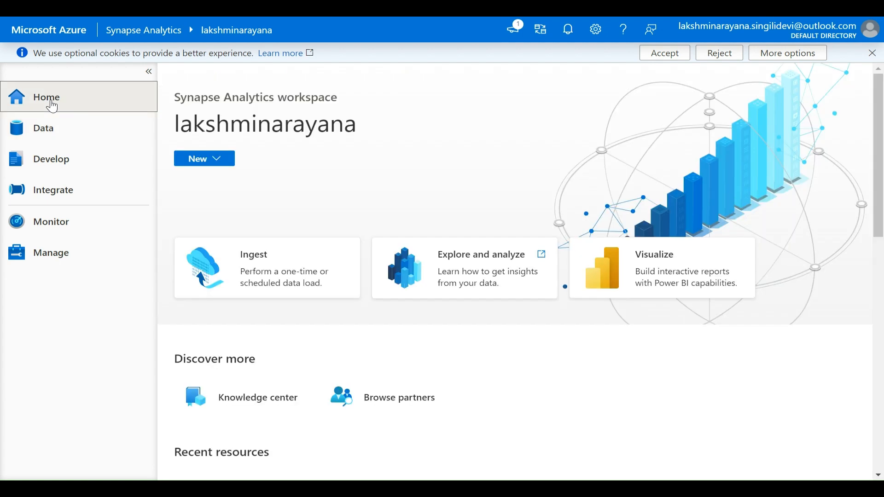
click(67, 128)
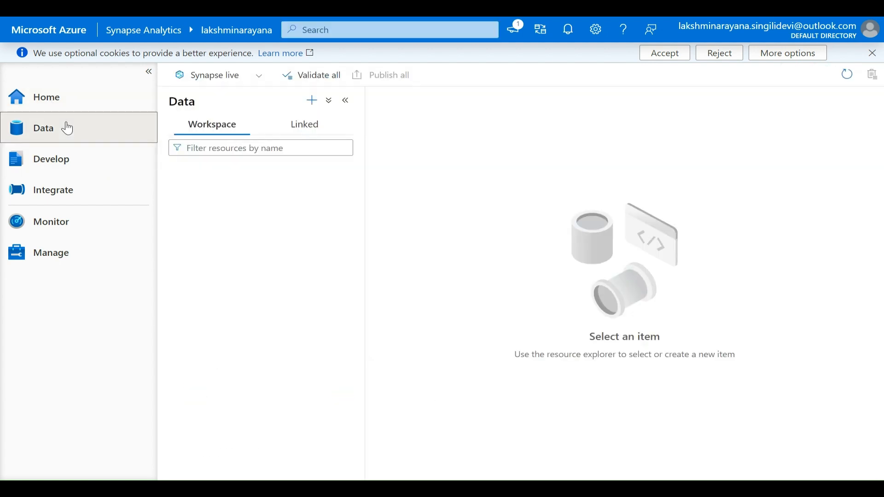
- View the primary file system container under the linked Azure Data Lake Storage Gen2 account and close it
click(316, 124)
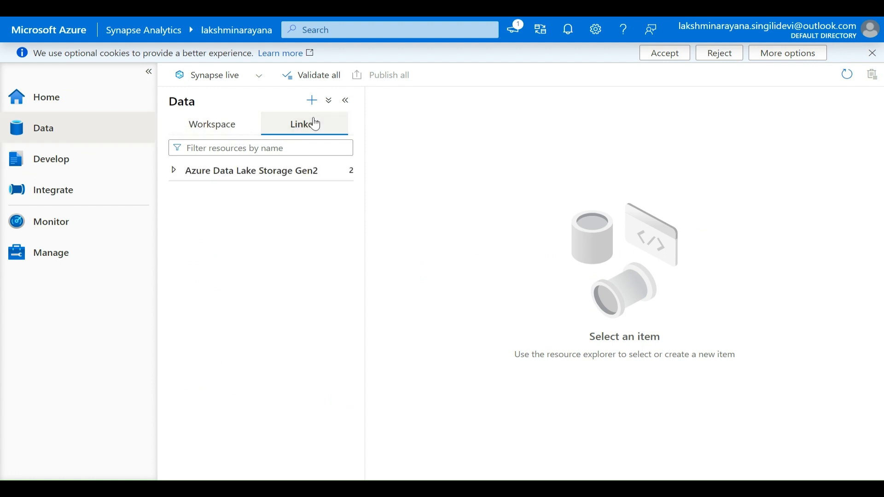
click(174, 174)
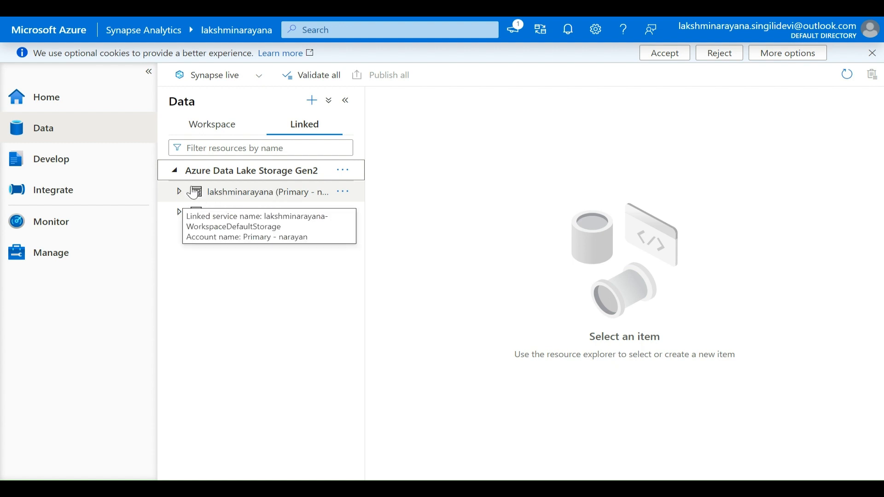
click(180, 193)
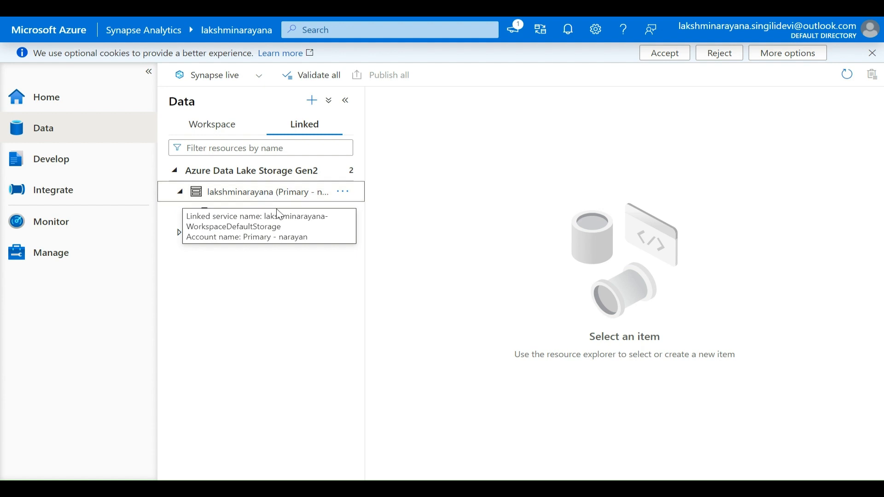
click(231, 213)
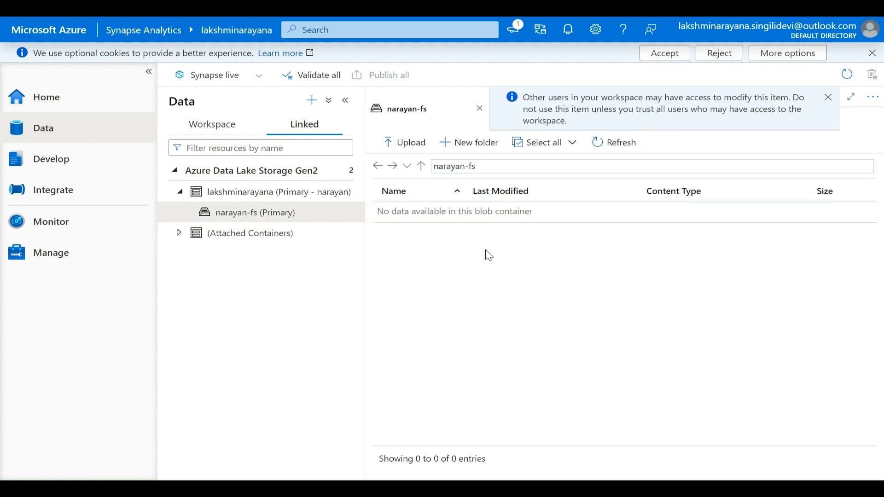
click(828, 97)
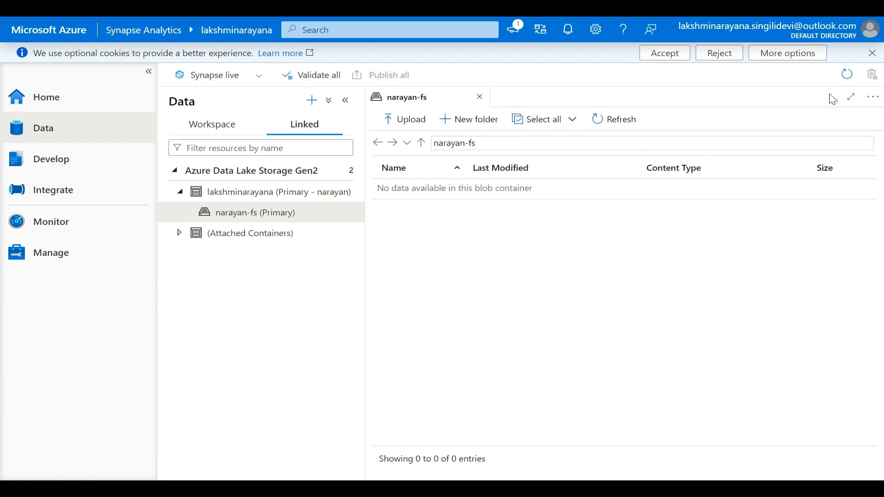
click(479, 97)
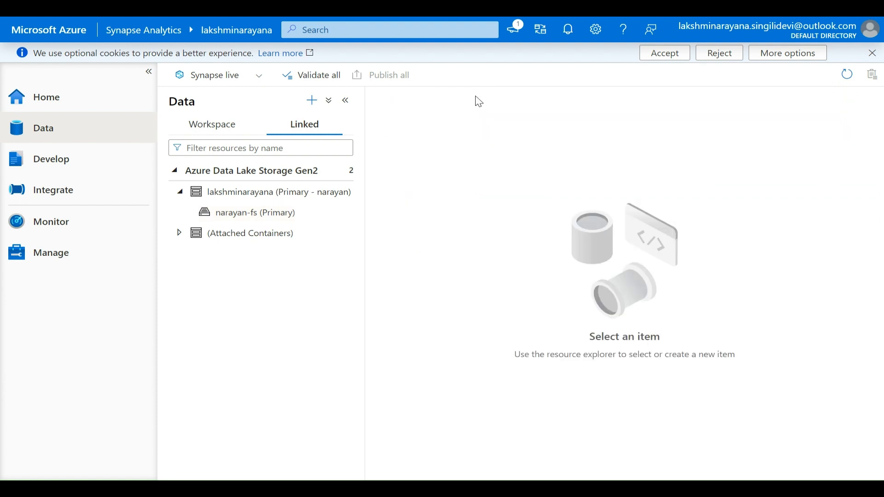
- Look through the options for adding new items in the Develop and Integrate hubs without creating anything
click(28, 158)
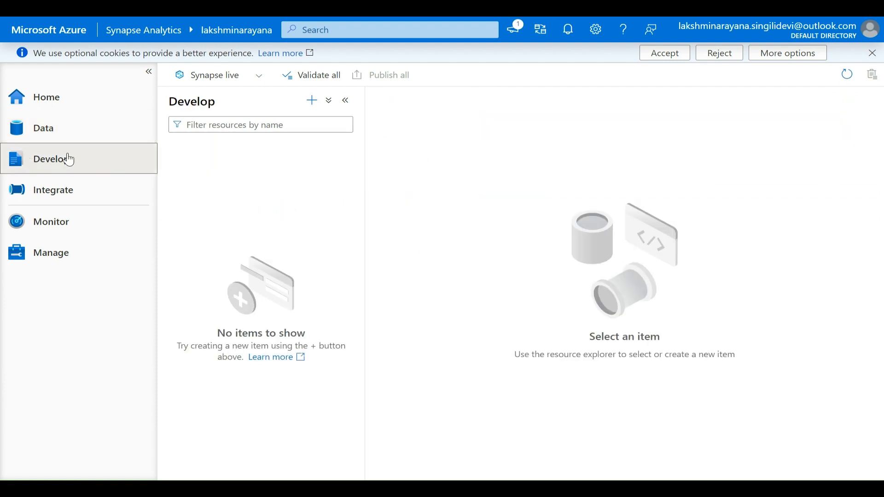
click(312, 101)
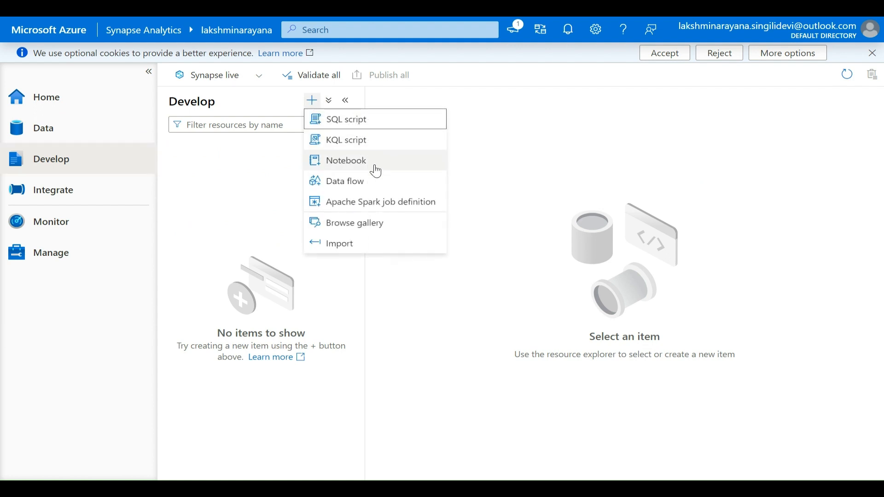
click(49, 198)
click(99, 189)
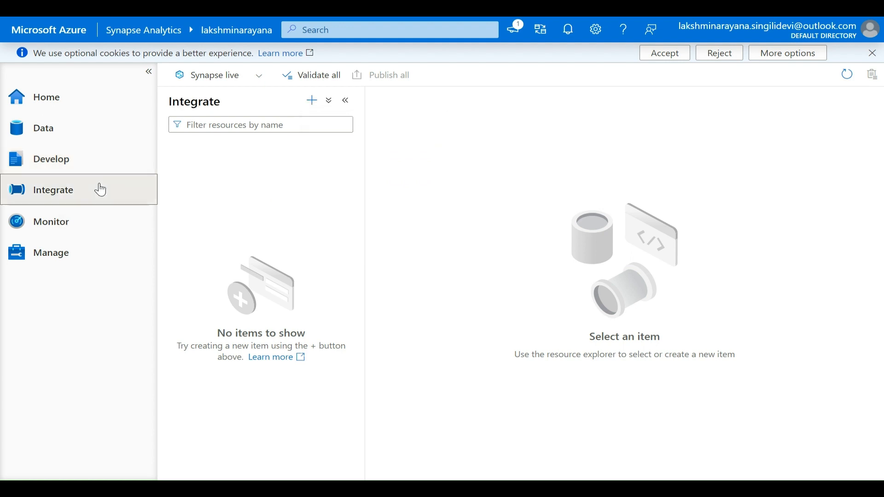
click(315, 105)
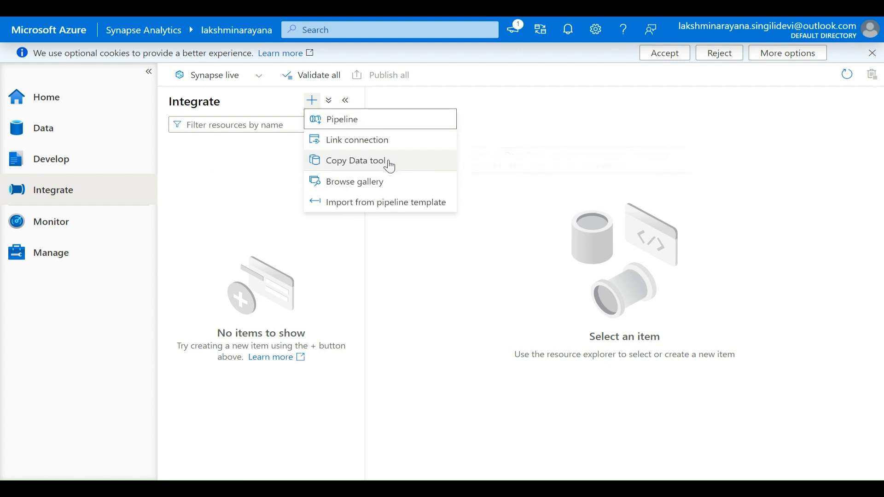
click(116, 252)
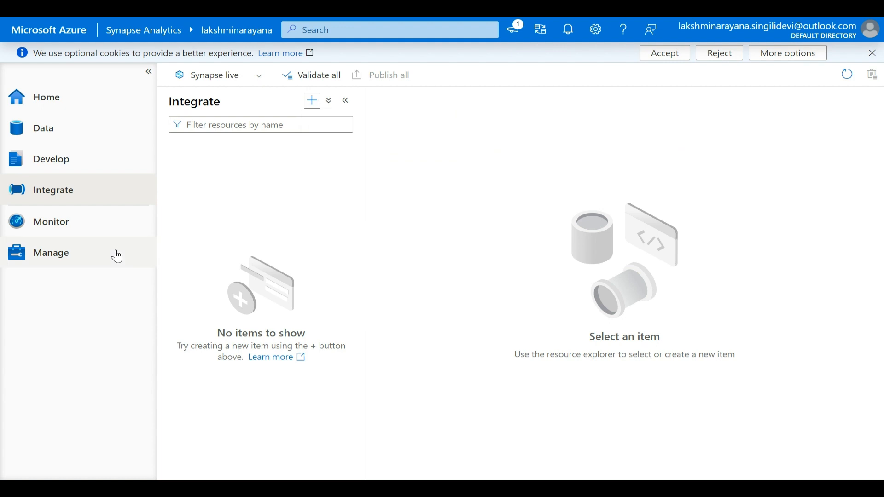
- View the pipeline runs in the Monitor hub and the SQL pools in the Manage hub, and return to the home page
click(71, 229)
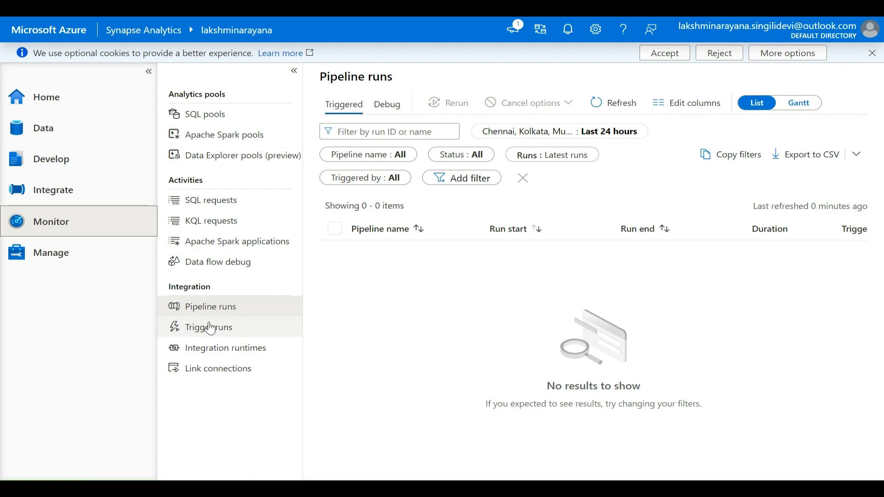
click(76, 258)
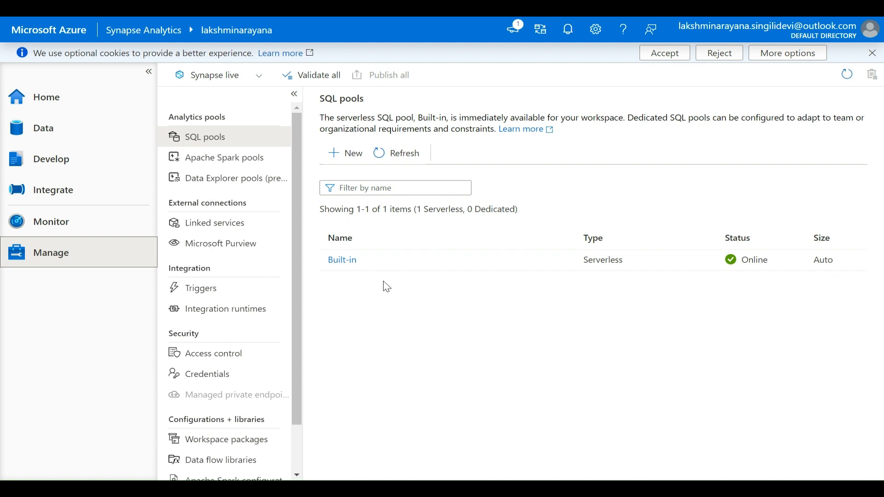
click(83, 98)
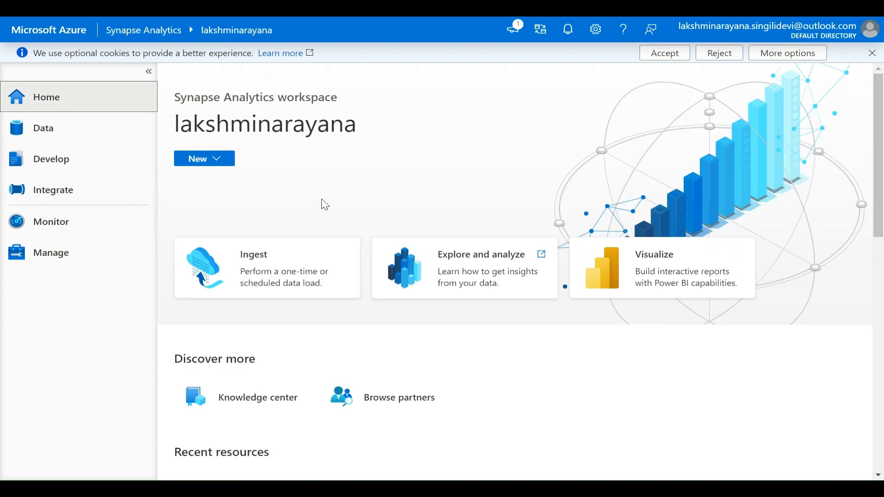
- Open the Copy Data tool for ingestion, preview the source data store page with Run once now, and return to the task properties
click(266, 275)
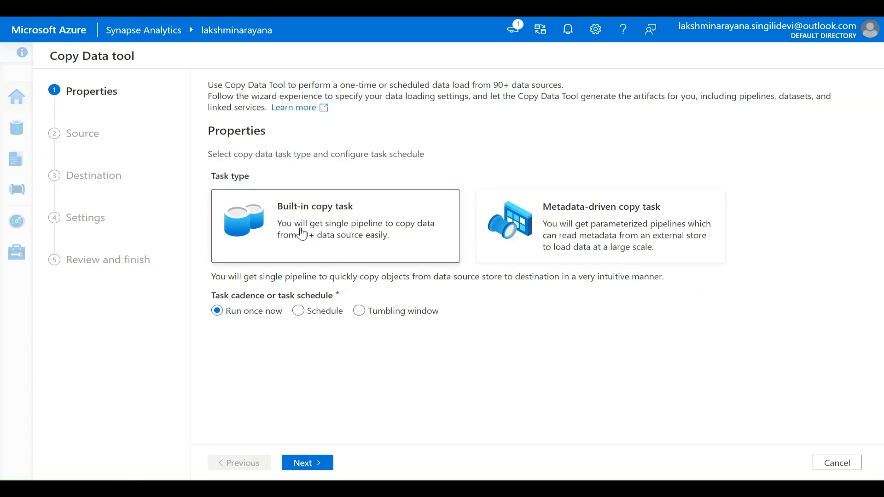
click(217, 314)
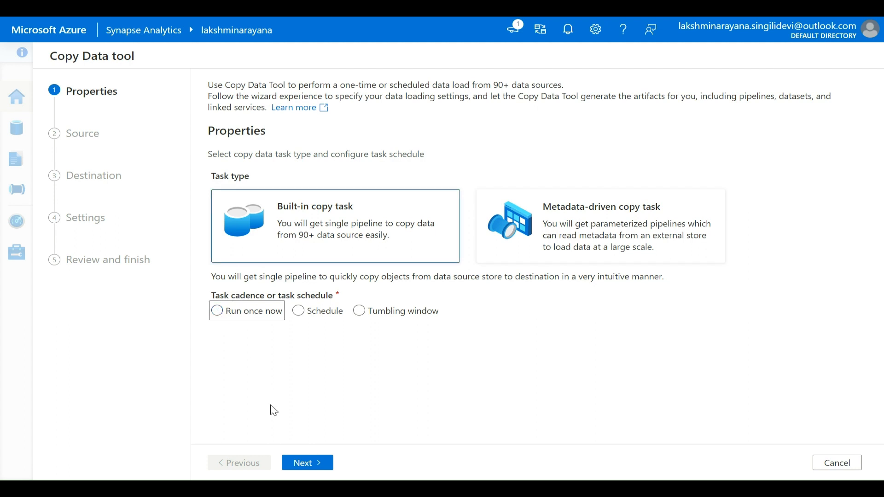
click(289, 468)
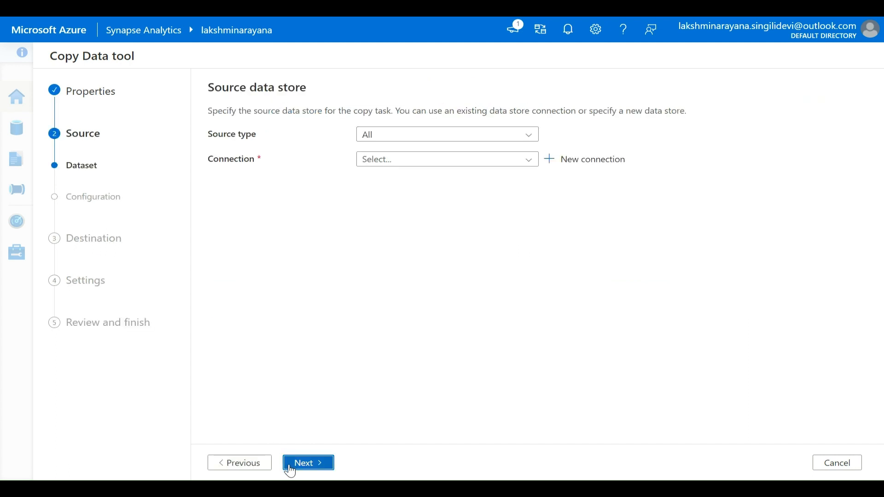
click(253, 460)
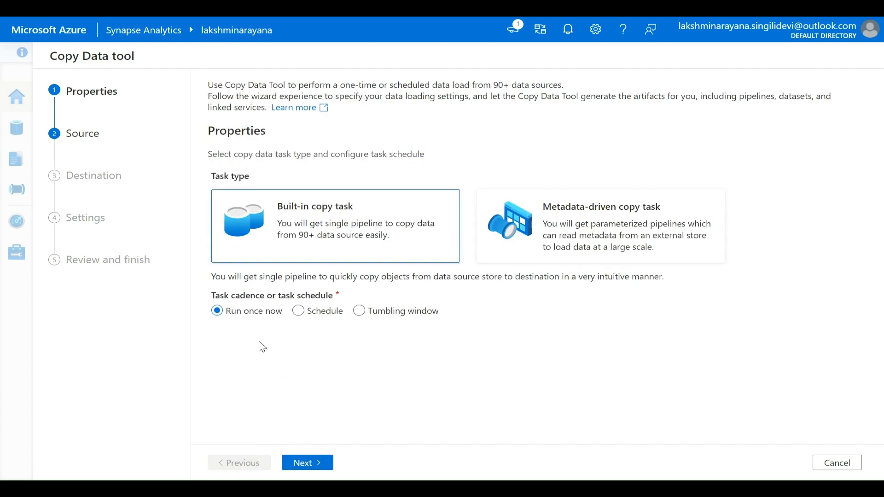
- Set the copy task to Run once now, continue to the source data store, and choose source type All
click(216, 313)
click(315, 469)
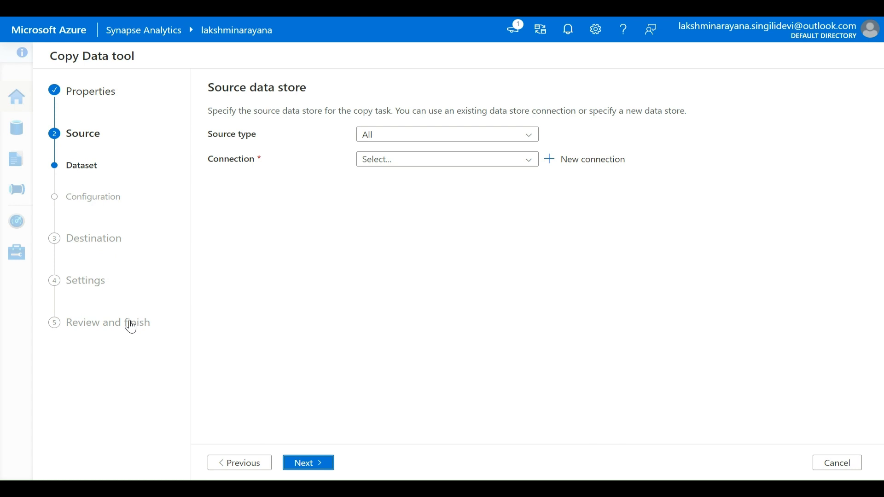
click(287, 288)
click(402, 142)
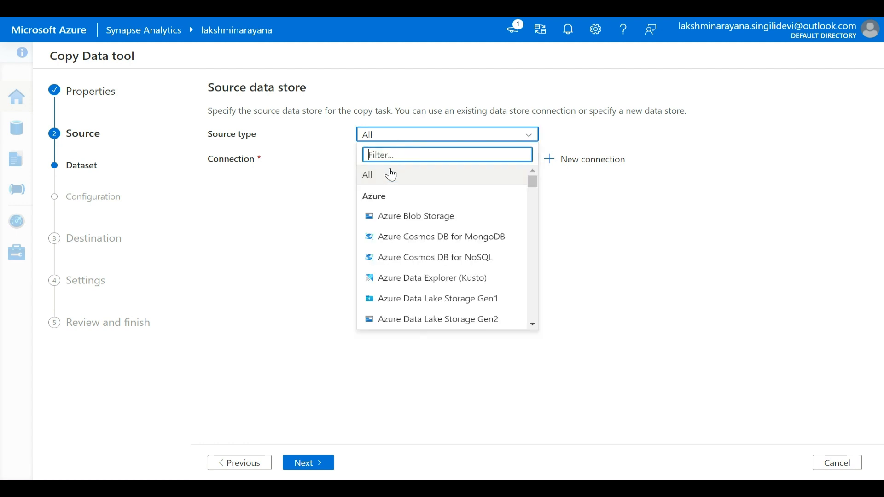
click(389, 179)
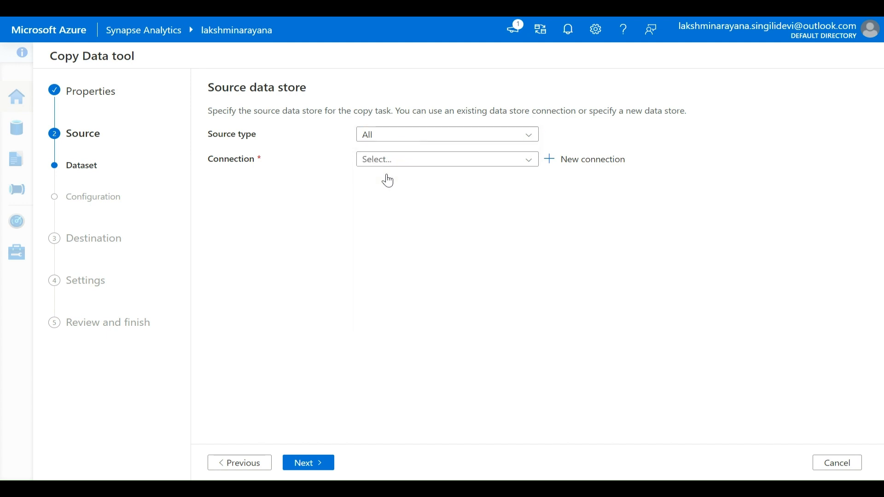
click(393, 161)
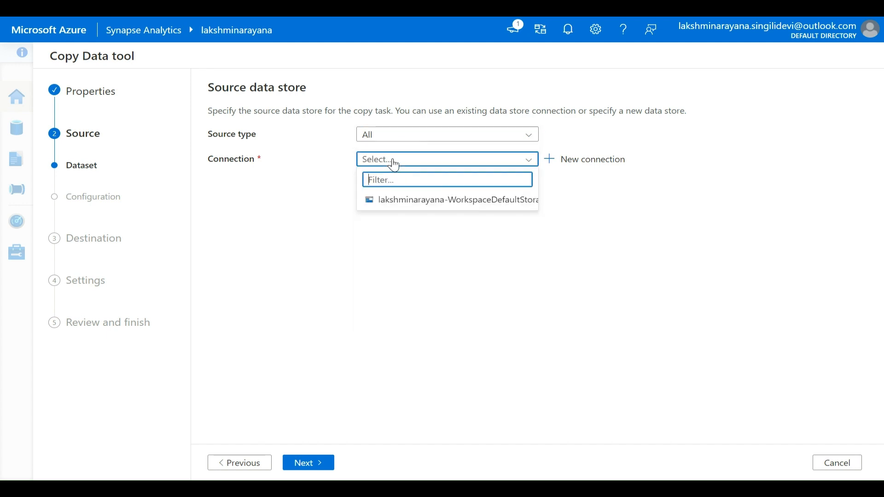
click(399, 236)
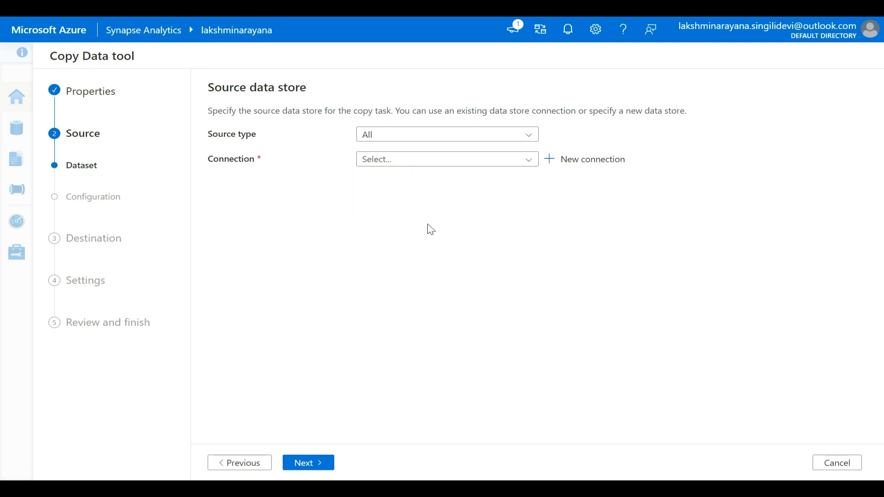
- Start a new source connection of the generic protocol type HTTP
click(572, 169)
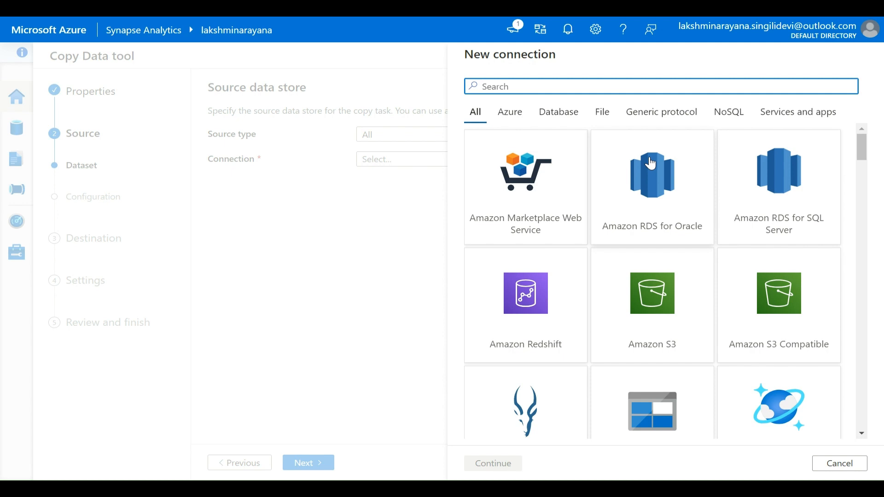
click(660, 118)
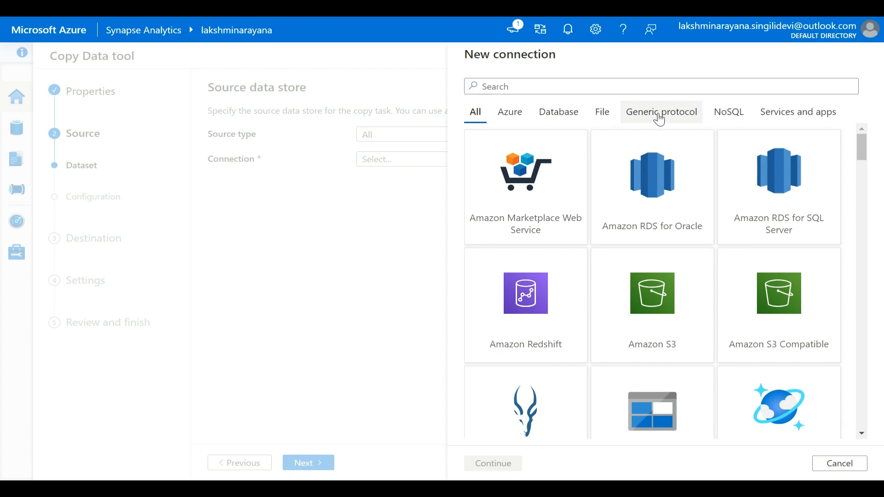
click(512, 212)
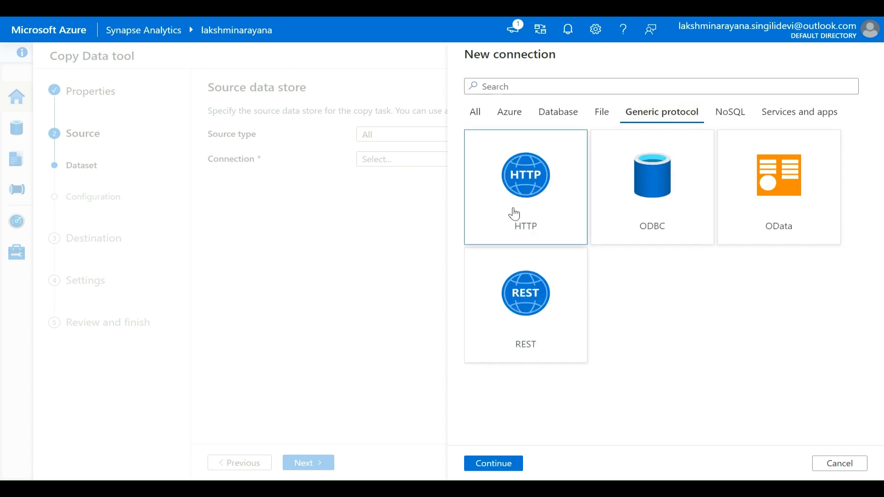
click(489, 465)
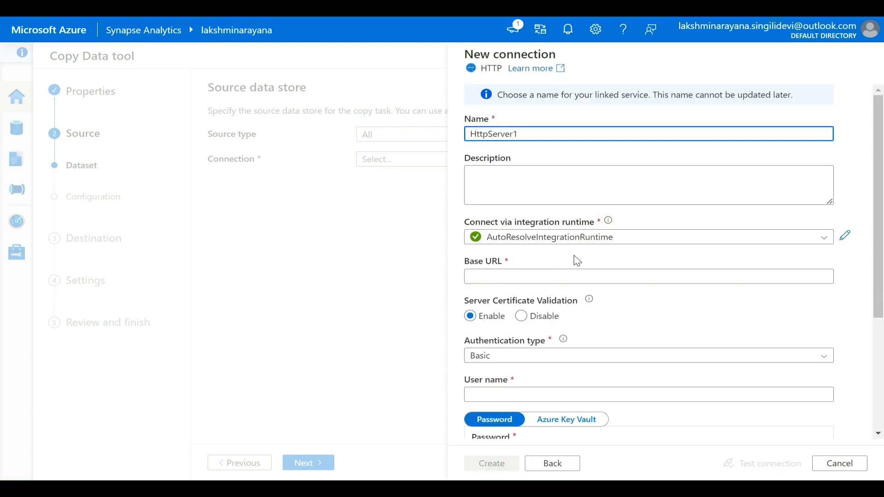
- Name the HTTP connection "AdventureWorks Products" and enter the description "Products list via HTTP"
click(521, 185)
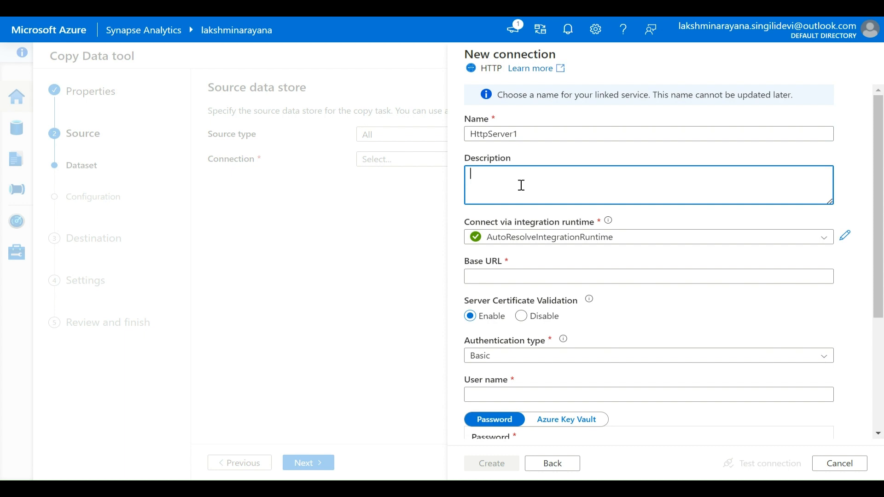
drag(530, 135, 467, 140)
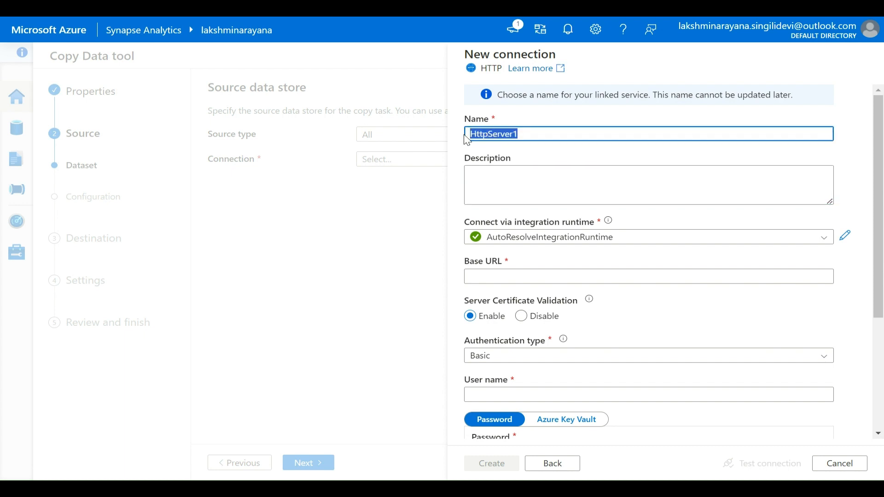
key(BackSpace)
text(enutre)
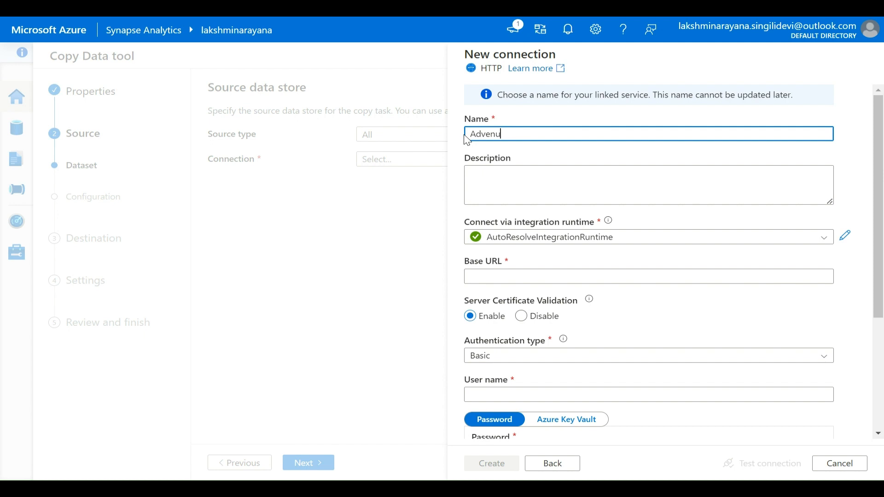
text(tureWorks Products)
click(504, 183)
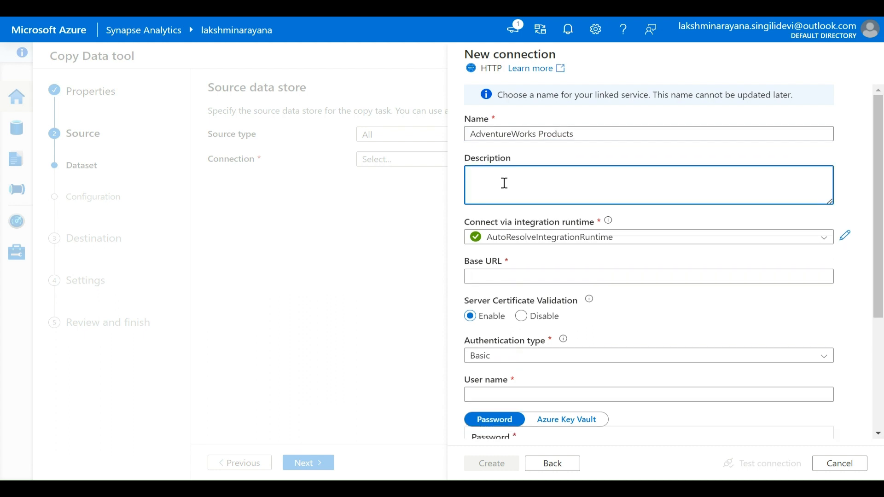
text(Products list via HTTP)
- Copy the products.csv URL from the Ingest data section of the DP-900T00A lab page and paste it as the connection's Base URL
scroll(605, 182, down, 1)
scroll(605, 182, up, 1)
scroll(605, 183, down, 1)
click(607, 180)
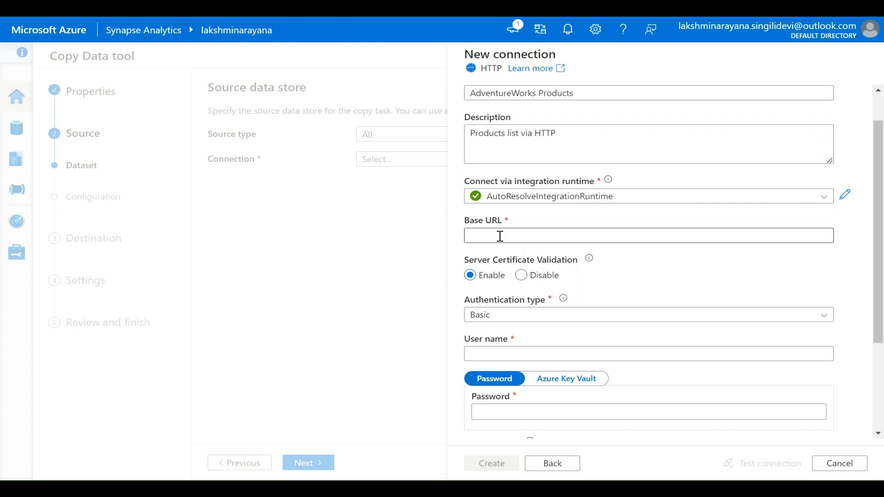
click(500, 236)
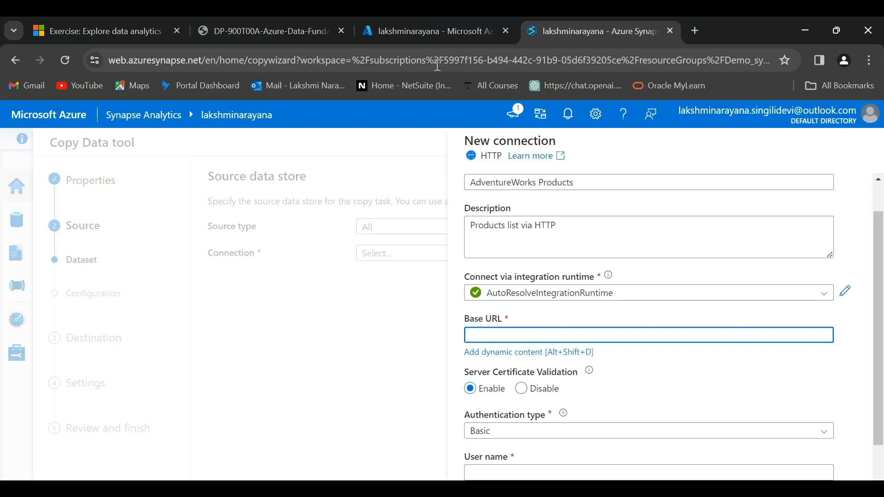
click(286, 24)
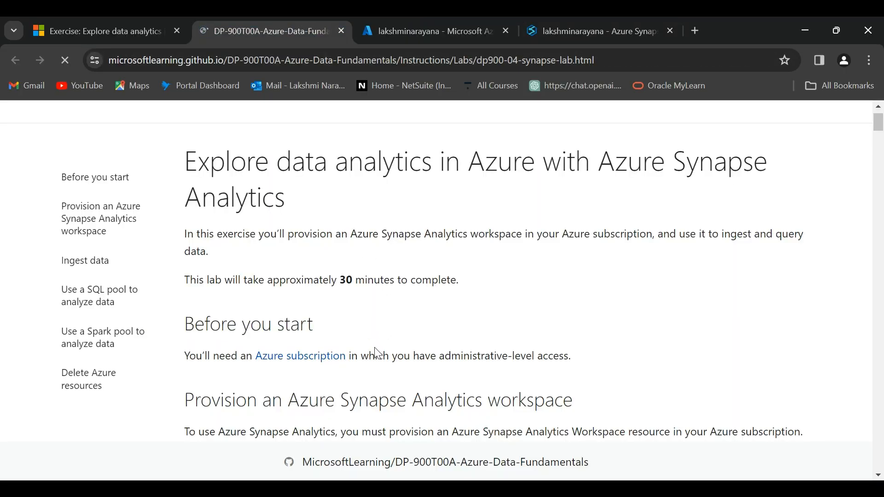
scroll(382, 341, down, 12)
scroll(378, 354, down, 15)
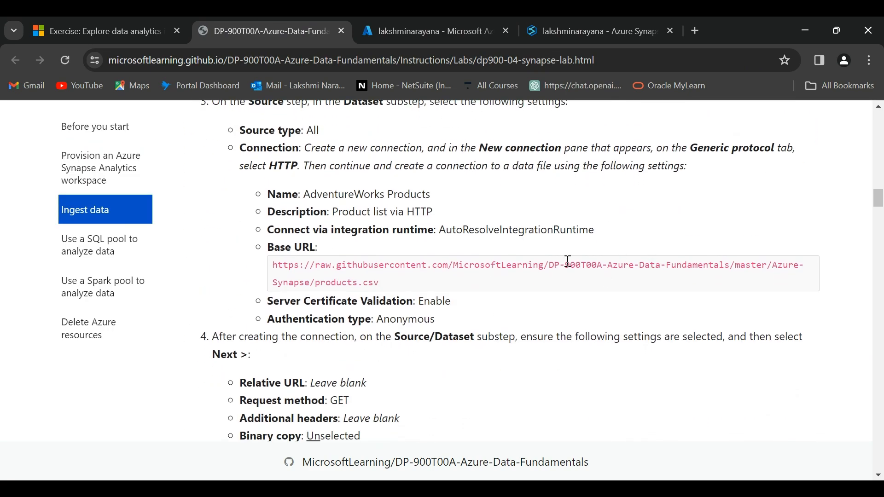
drag(406, 283, 271, 274)
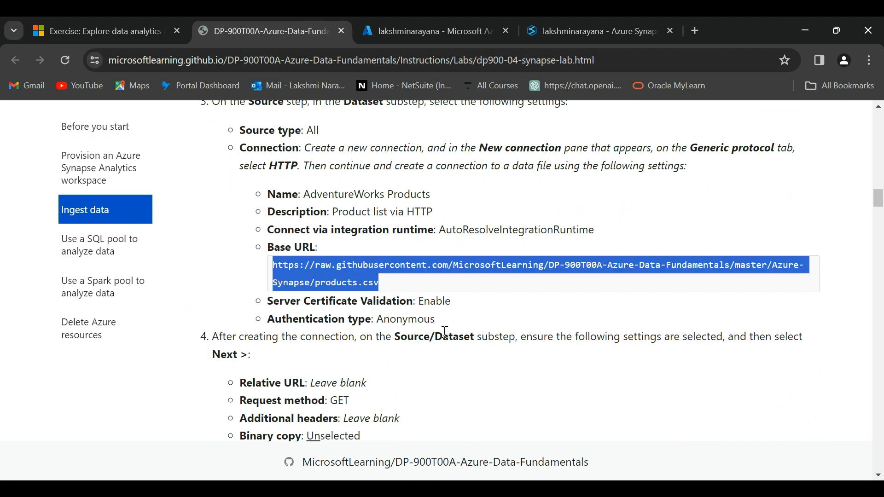
click(563, 27)
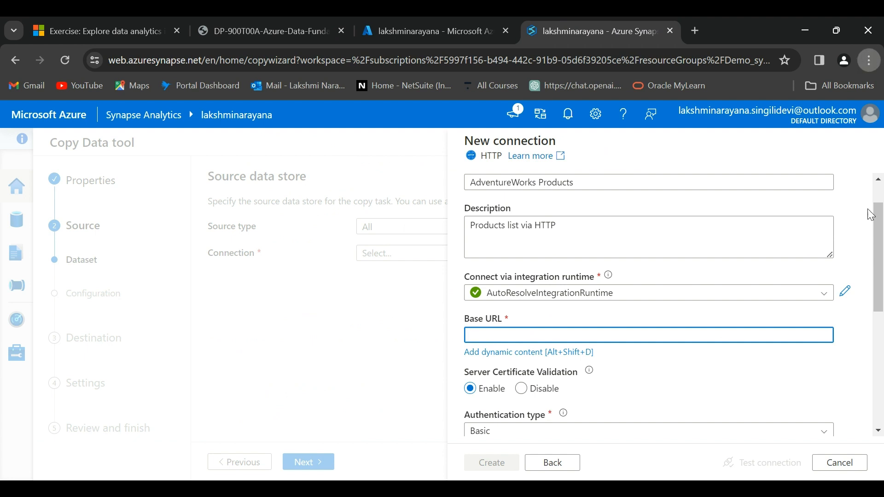
key(F11)
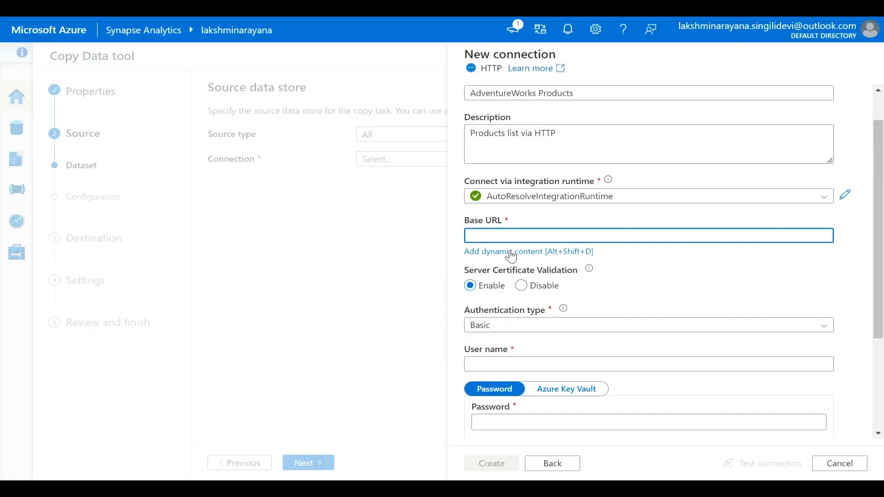
key(ctrl+v)
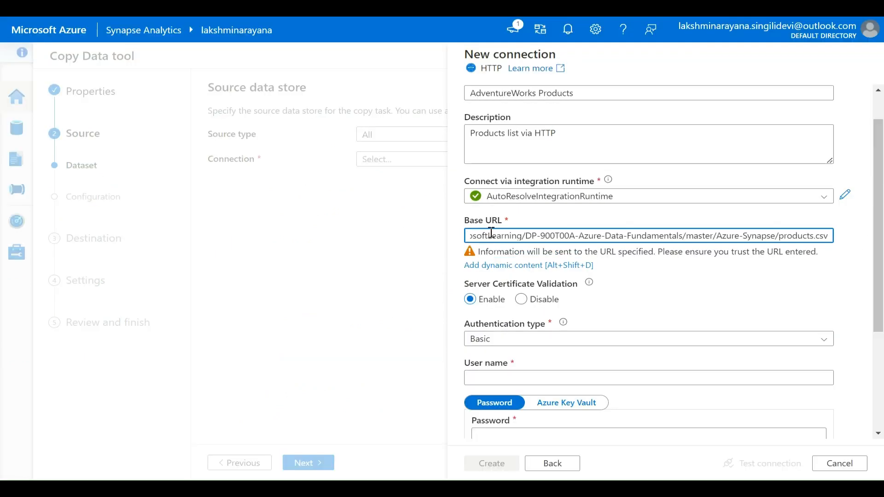
- Set the connection's authentication type to Anonymous and create the connection
scroll(639, 297, down, 2)
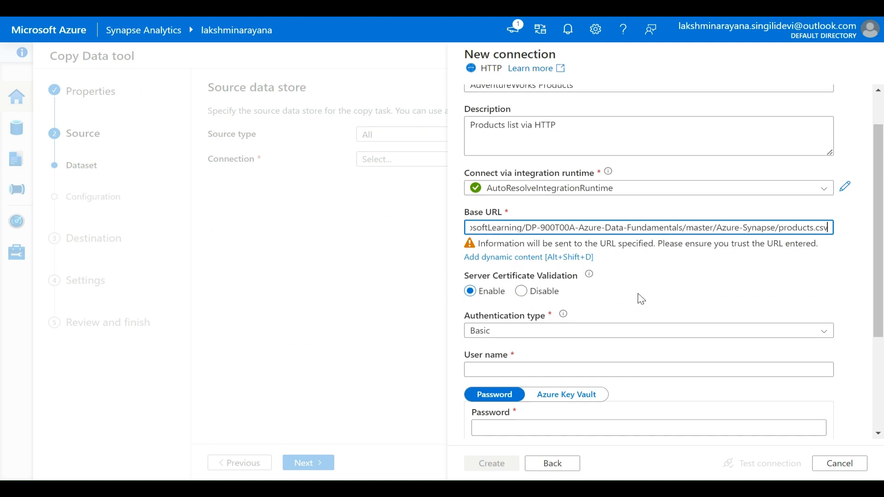
scroll(639, 299, down, 1)
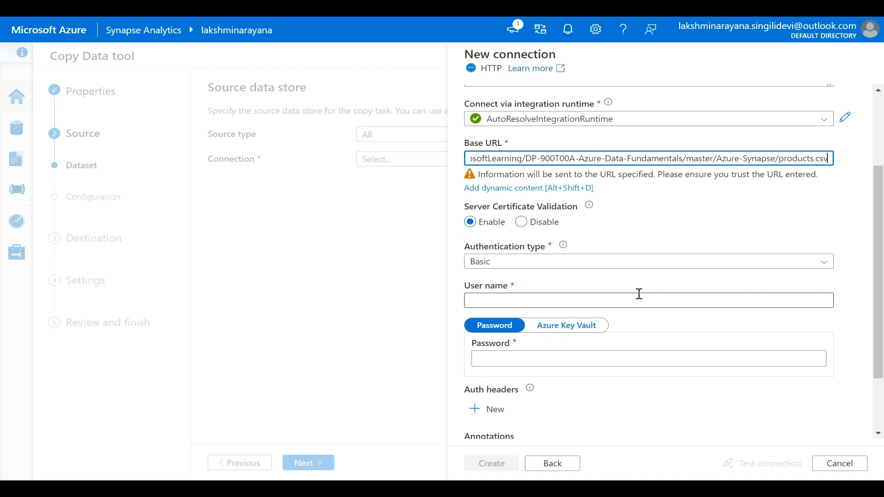
scroll(639, 294, down, 2)
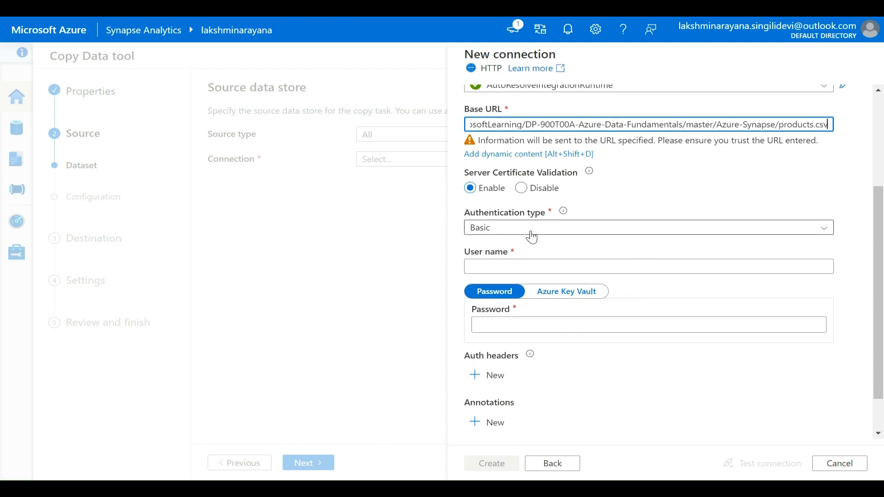
click(531, 232)
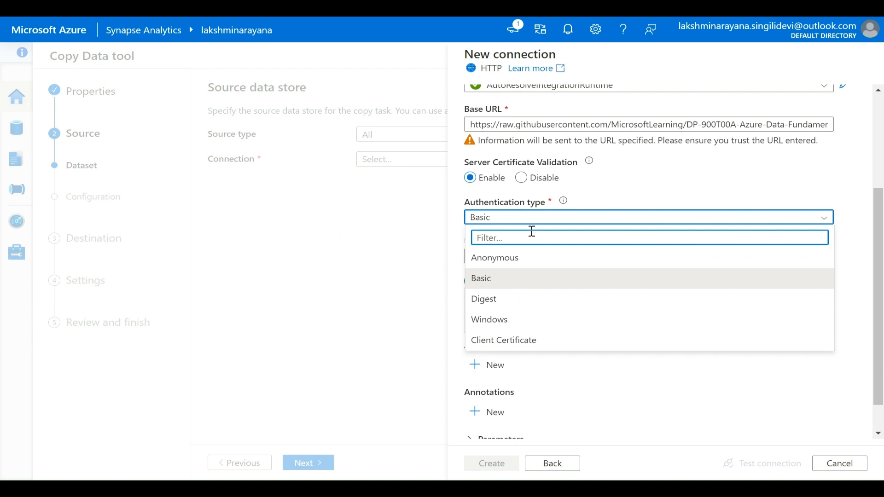
click(501, 258)
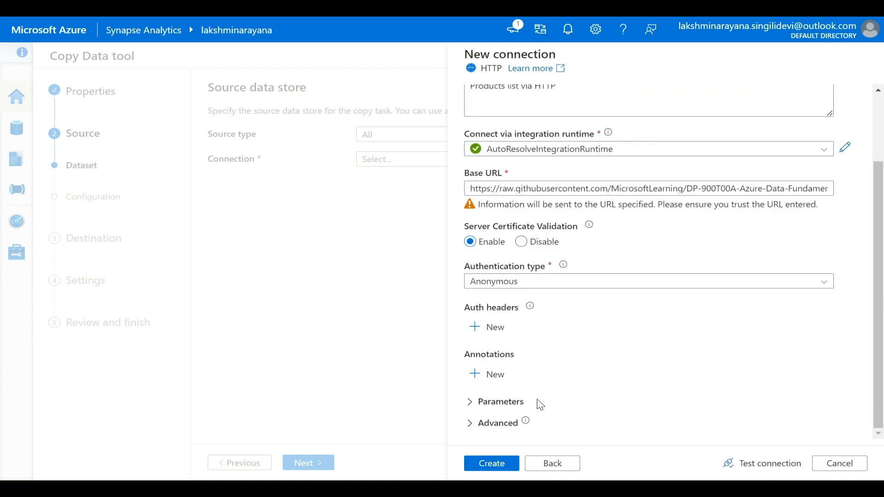
click(492, 465)
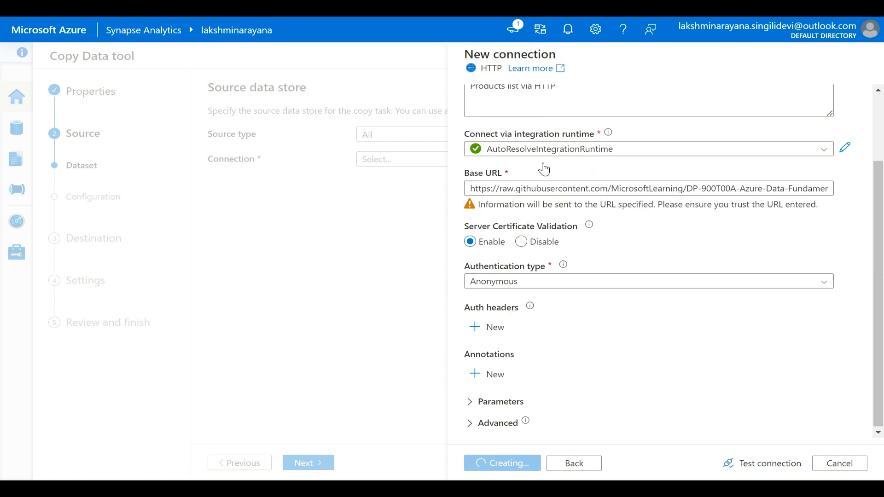
scroll(548, 163, up, 2)
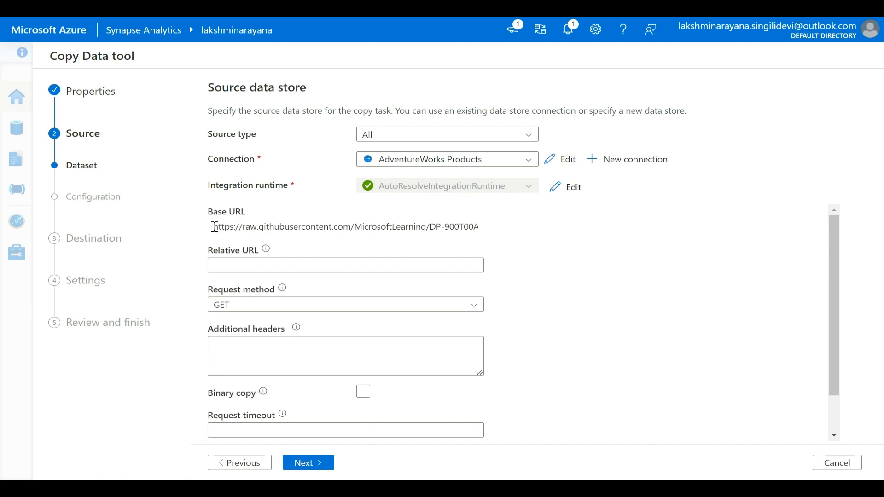
- Review the source dataset's base URL and request settings without changing them, and continue to the file format settings
drag(213, 227, 478, 226)
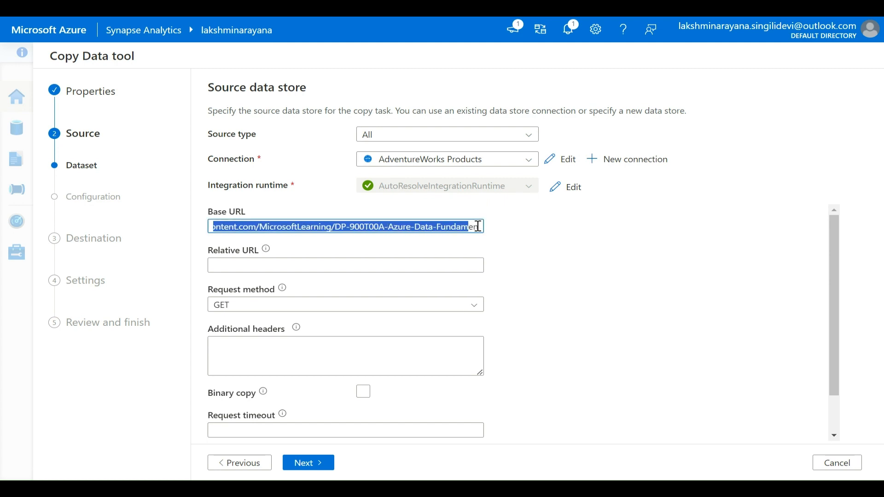
click(543, 233)
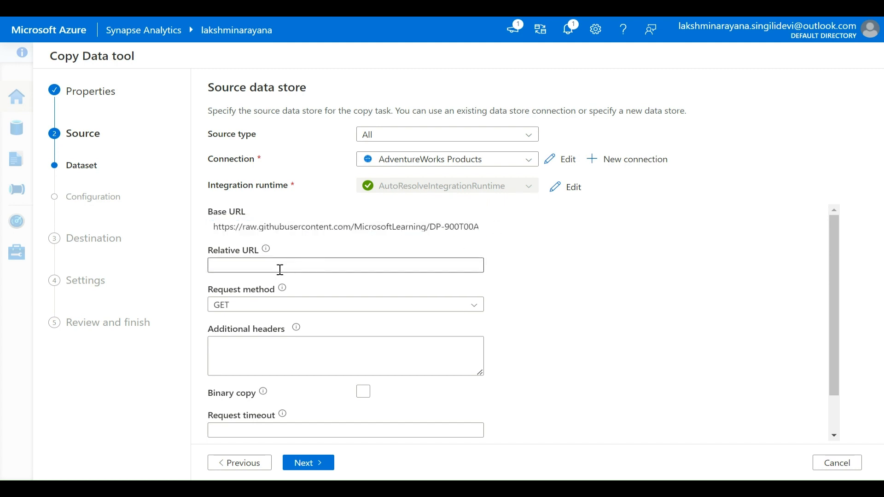
scroll(297, 321, down, 1)
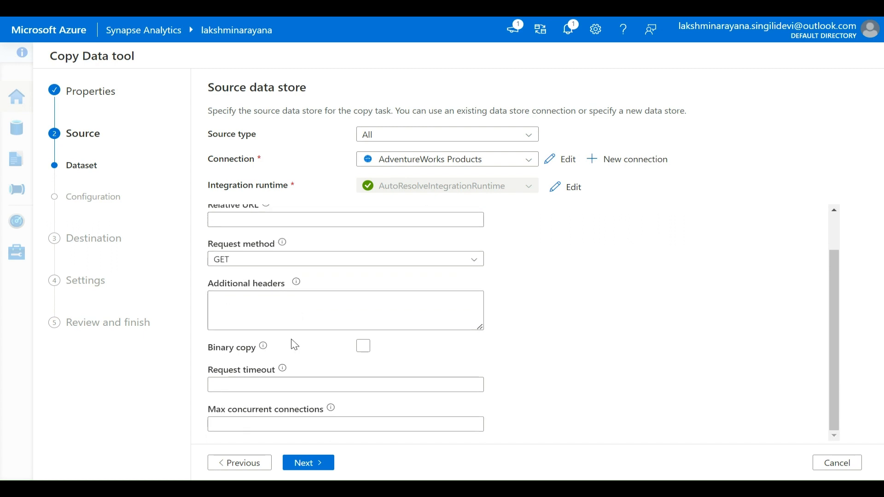
click(306, 466)
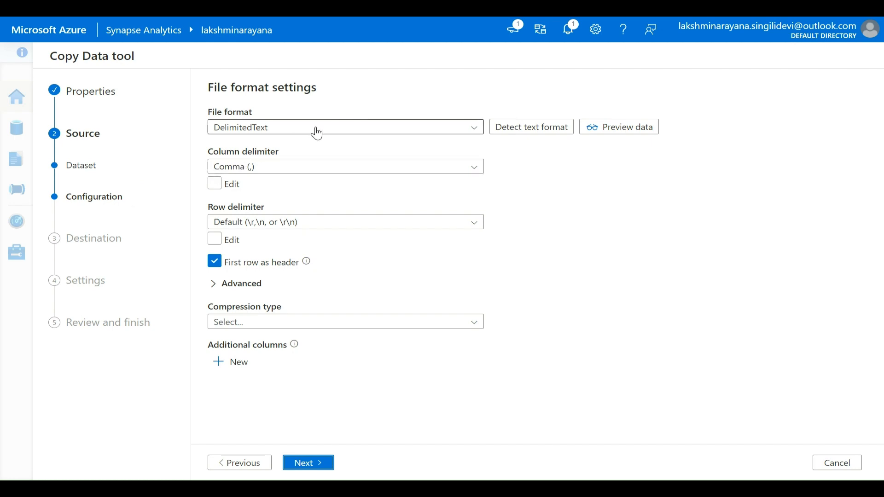
- Preview the source products data and check the available file formats, keeping DelimitedText
click(634, 130)
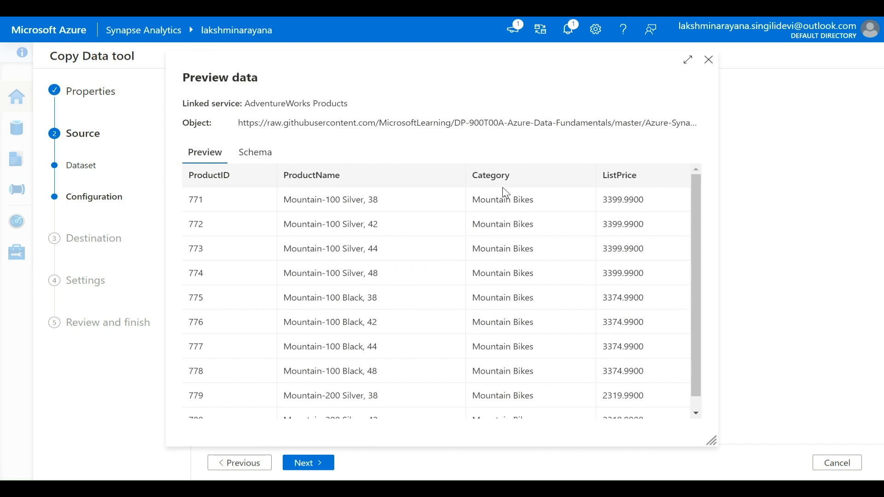
click(710, 62)
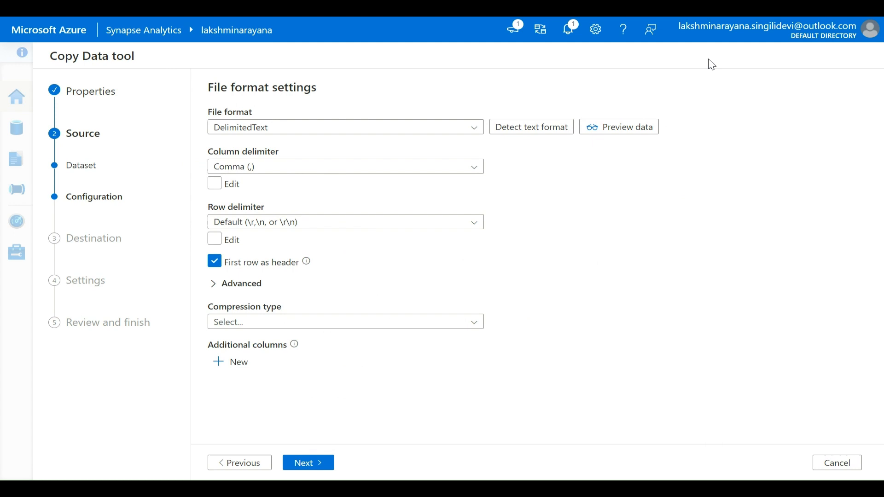
click(336, 132)
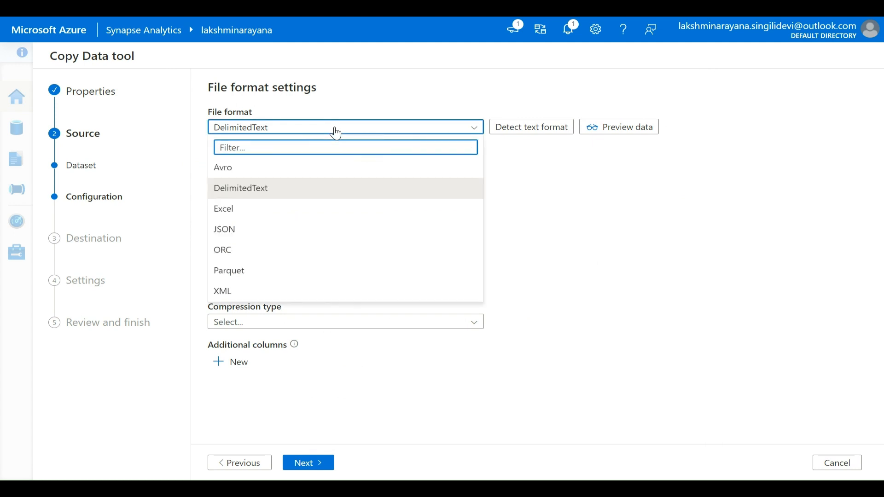
click(335, 132)
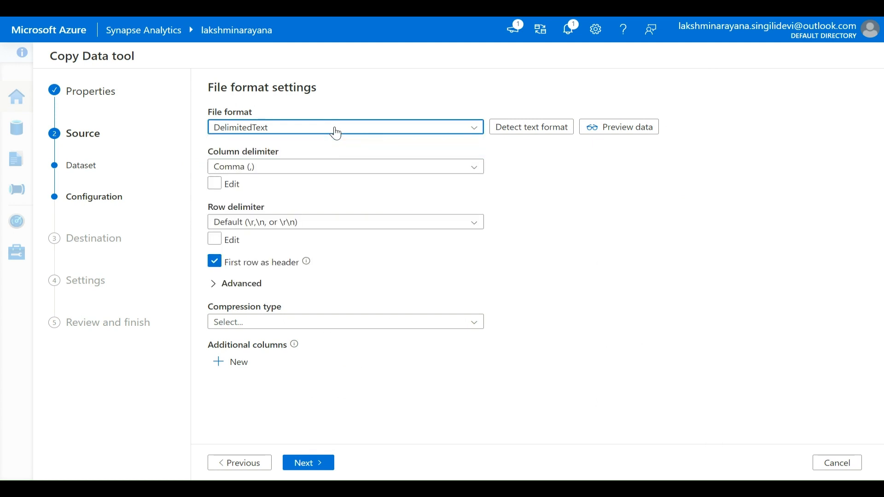
- Set the source file's column delimiter to Comma (,) and row delimiter to Line feed (\n), keep first row as header, and continue to the destination
click(257, 174)
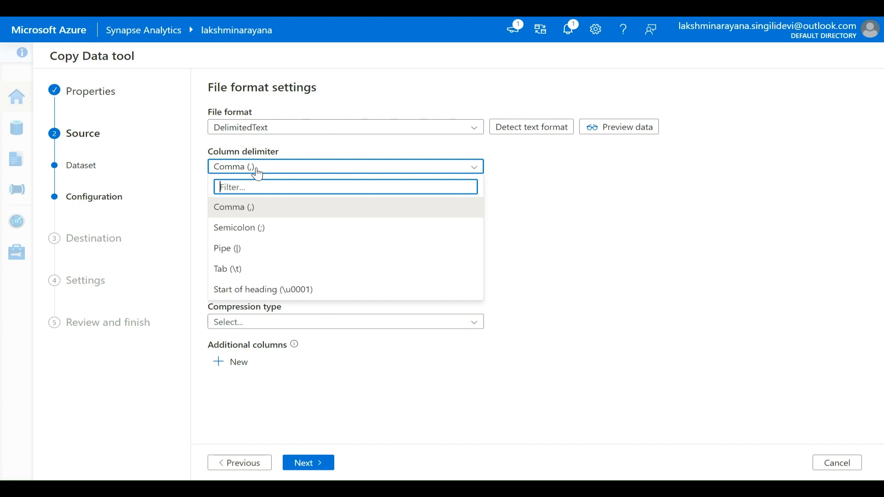
click(240, 213)
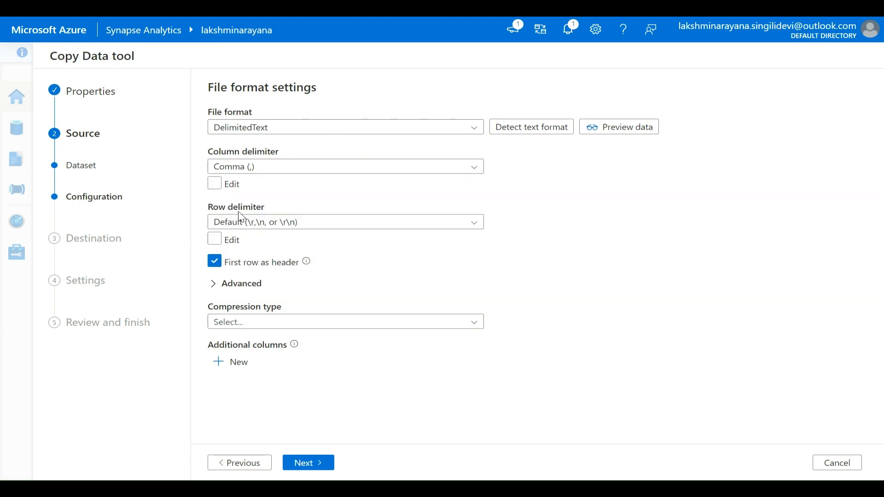
click(256, 223)
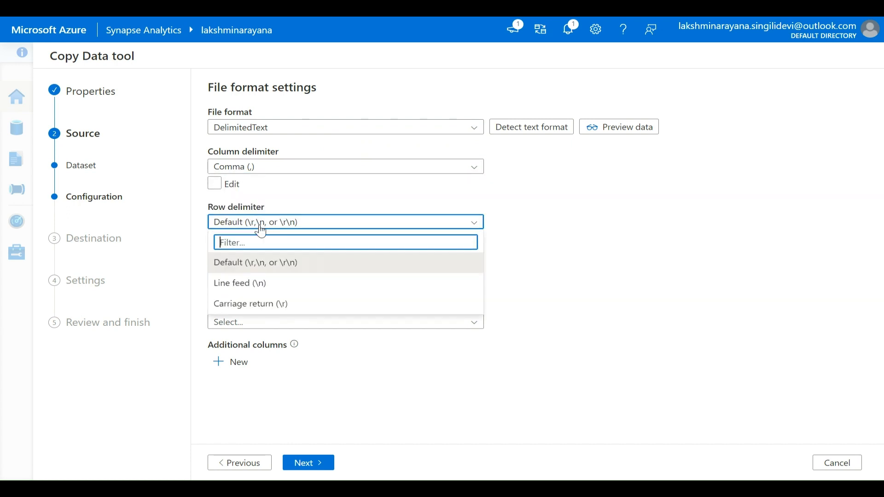
click(255, 285)
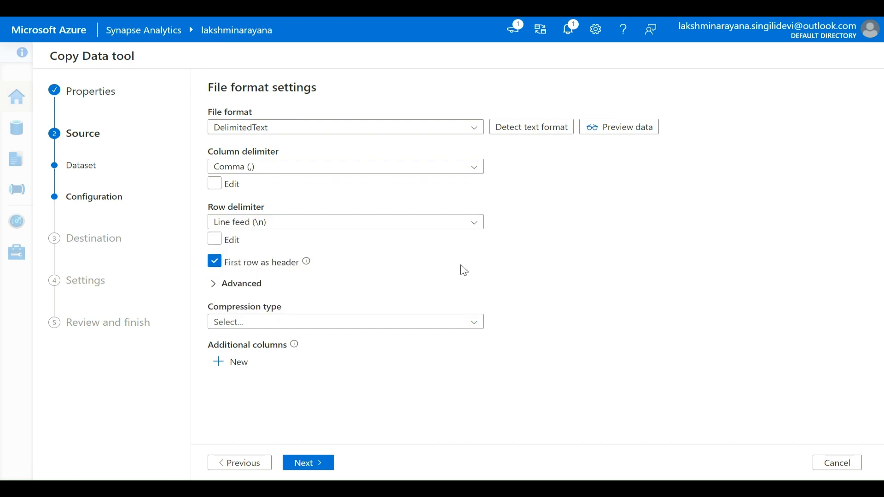
click(212, 266)
click(211, 267)
click(307, 464)
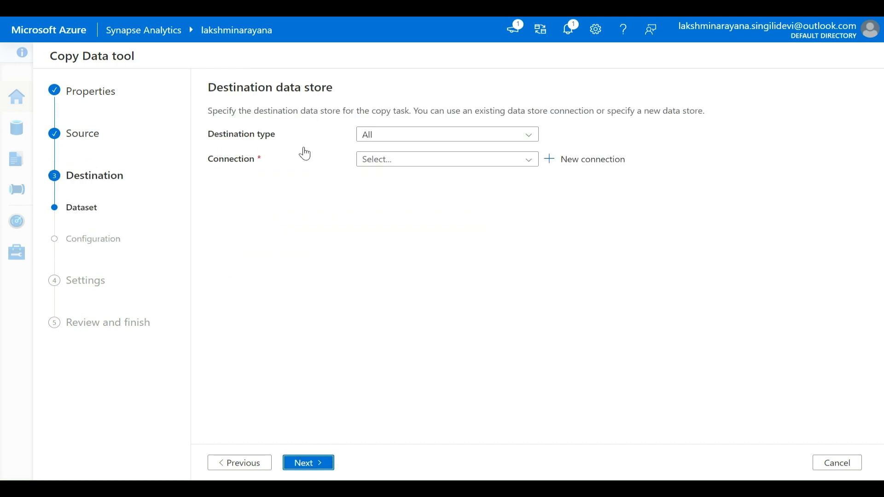
- Set the destination type to Azure Data Lake Storage Gen2 and select the existing workspace default storage connection
click(389, 139)
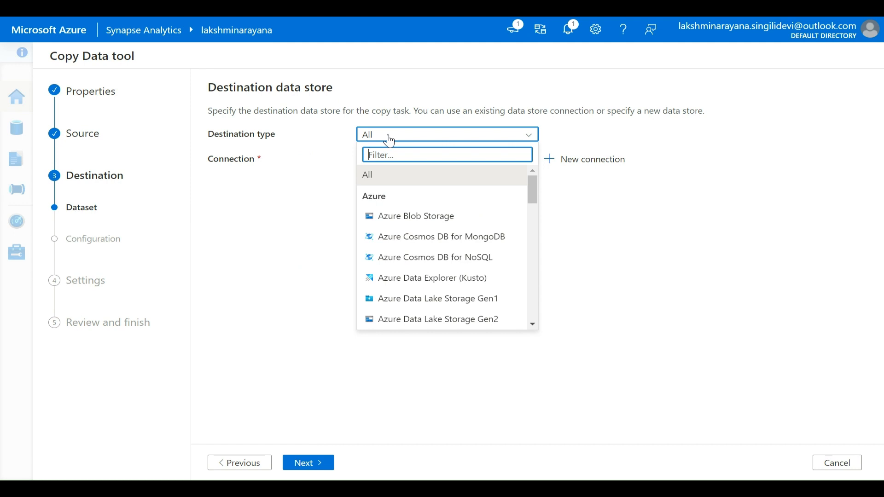
click(417, 320)
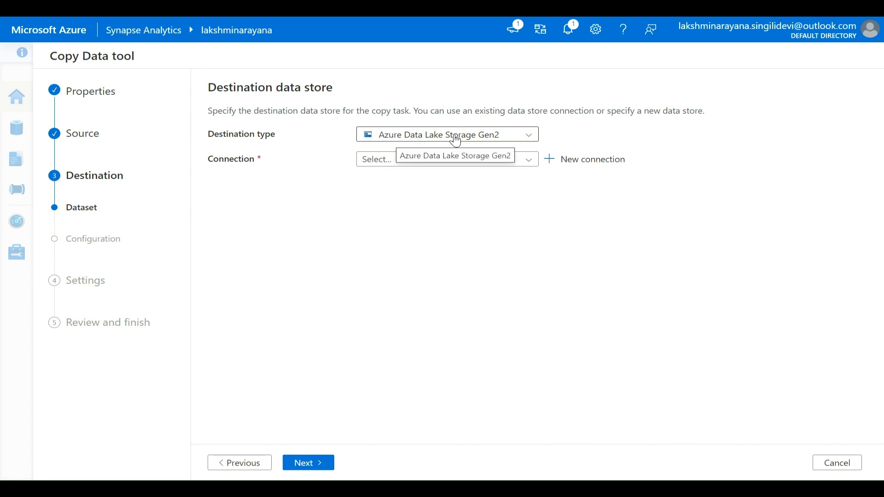
click(383, 161)
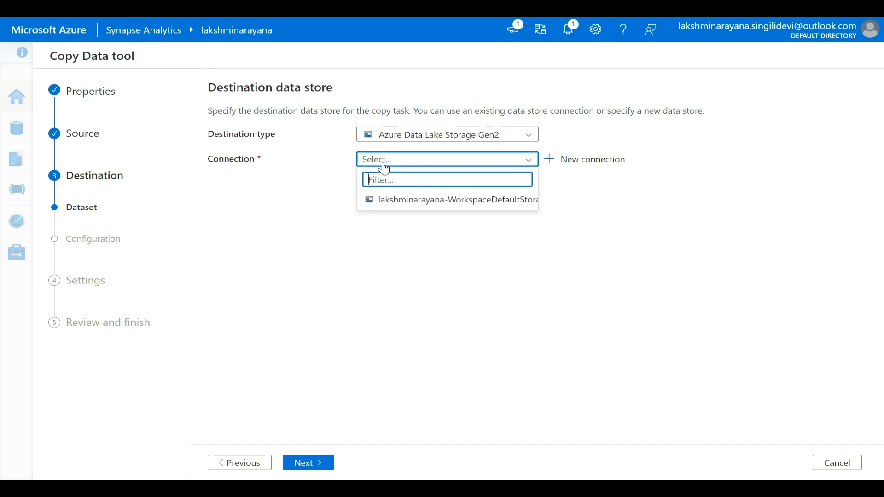
click(422, 205)
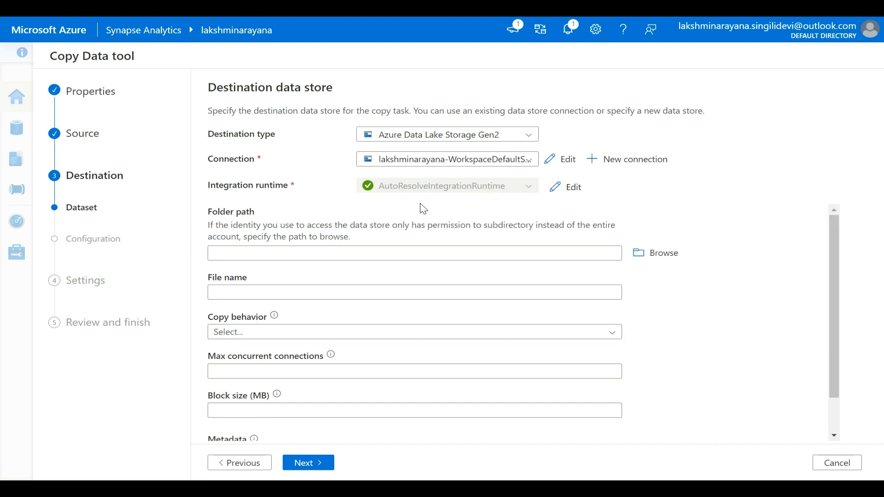
- Browse the destination storage and choose its file system folder as the folder path
scroll(347, 259, down, 1)
scroll(347, 257, up, 1)
click(649, 257)
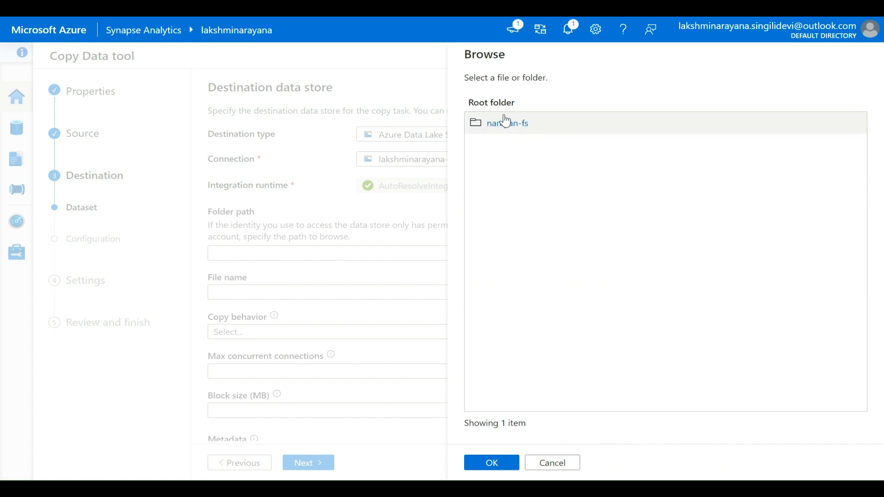
click(505, 125)
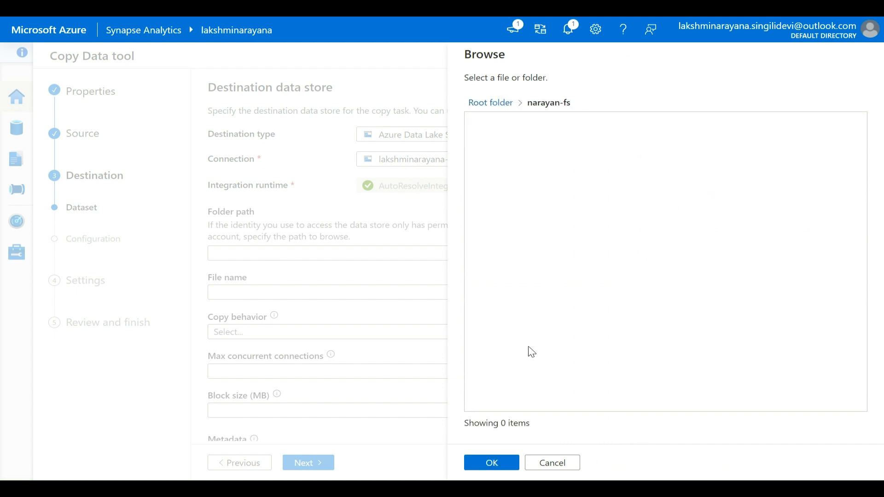
click(491, 464)
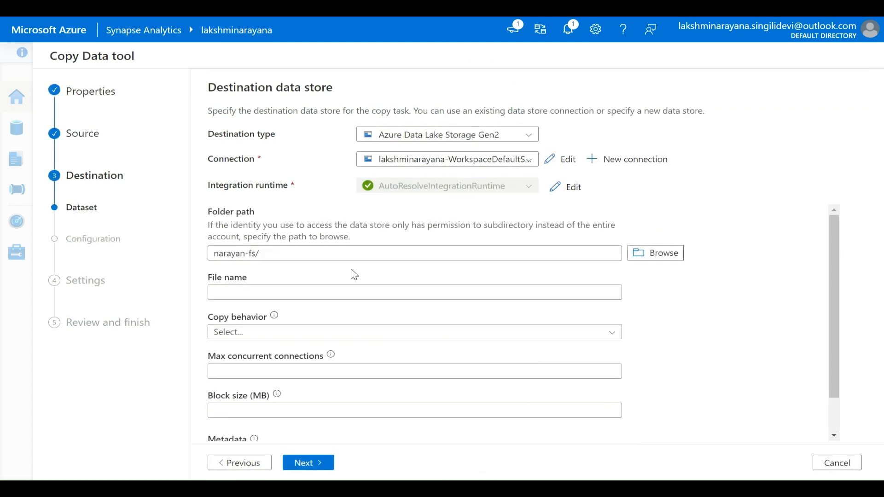
- Name the destination file product.csv, leave the copy behavior unset, and continue to the destination file format settings
scroll(353, 272, down, 1)
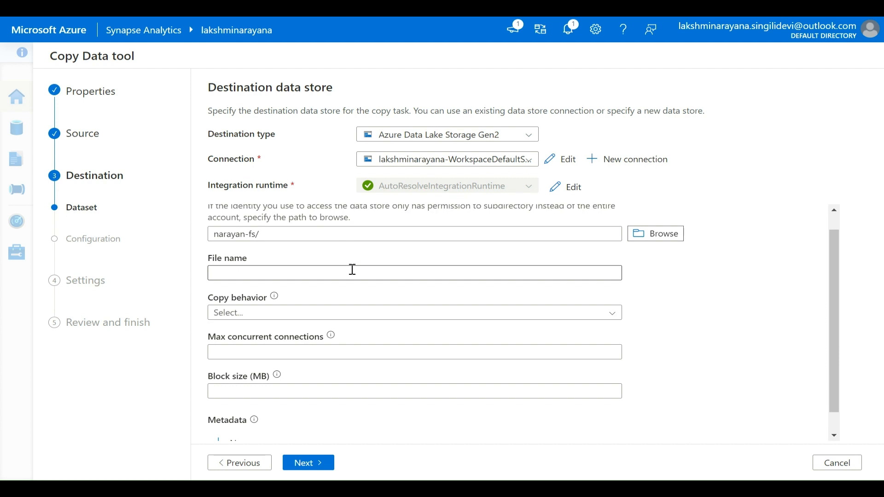
click(325, 275)
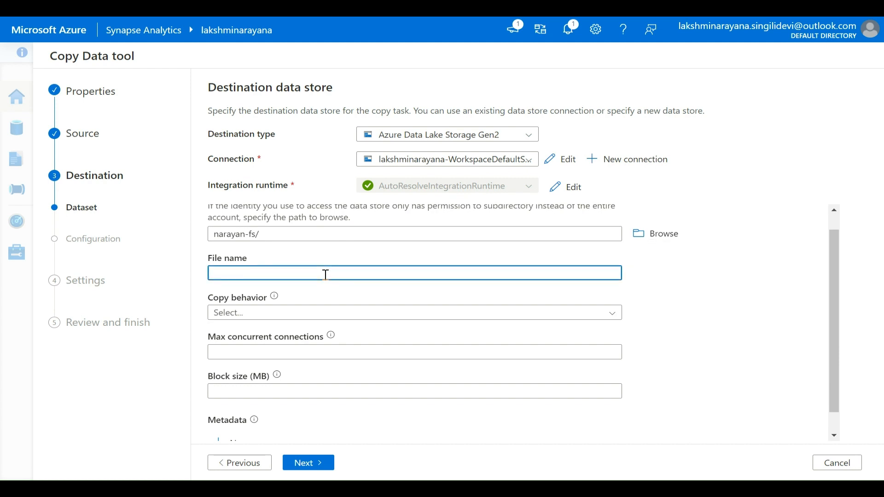
text(produ)
key(BackSpace)
text(uct.csv)
click(296, 319)
click(296, 319)
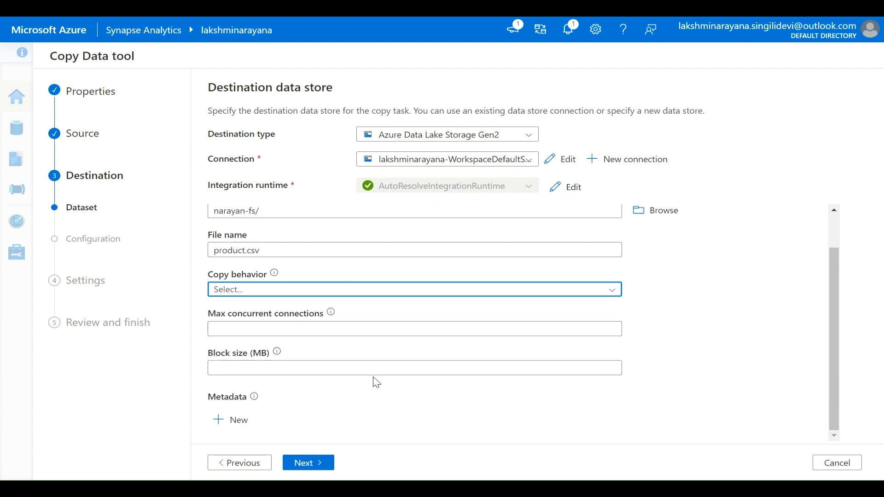
scroll(376, 380, down, 1)
click(314, 464)
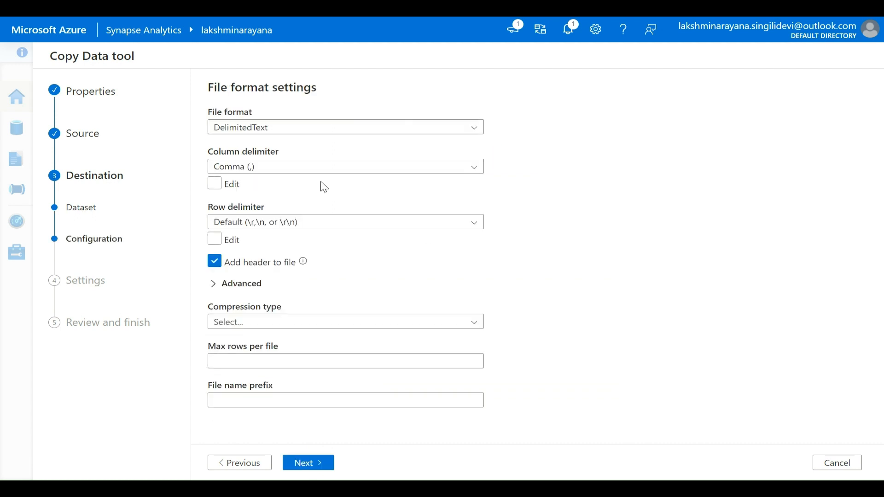
- Set the destination file's row delimiter to Line feed (\n) and continue to the copy task settings
click(280, 225)
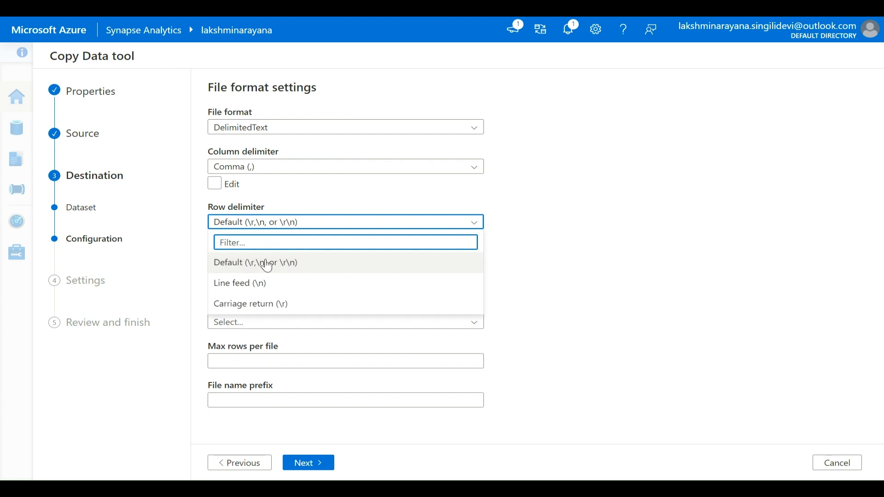
click(251, 288)
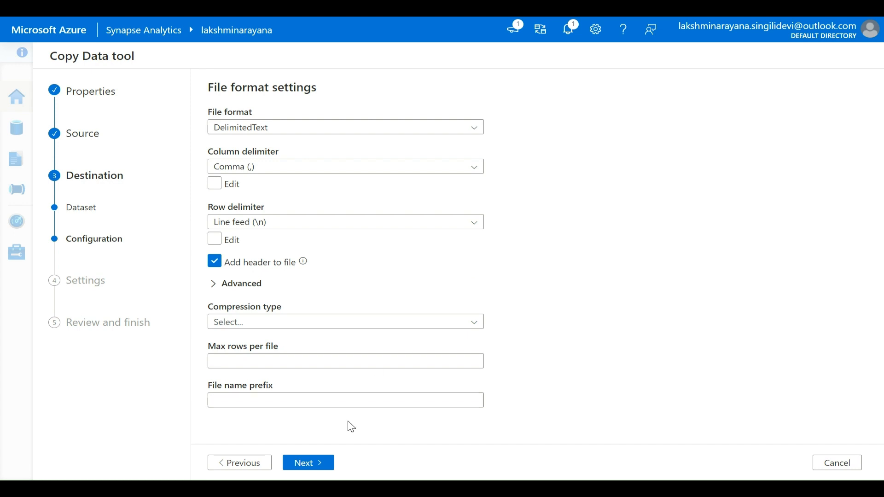
click(315, 467)
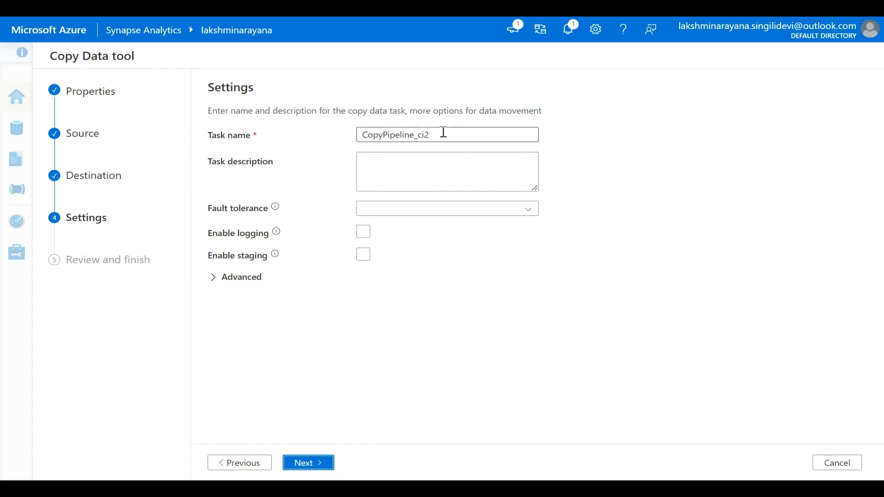
- Replace the default copy task name with "Copy Products"
drag(444, 132, 358, 144)
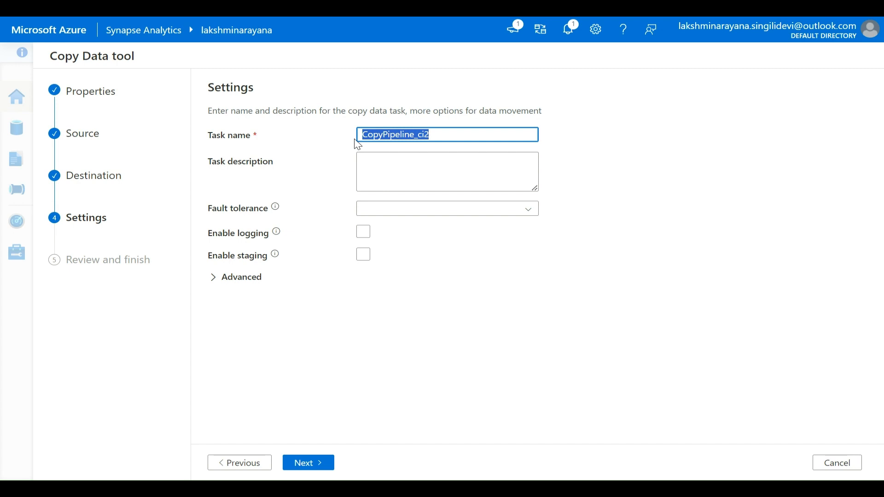
key(BackSpace)
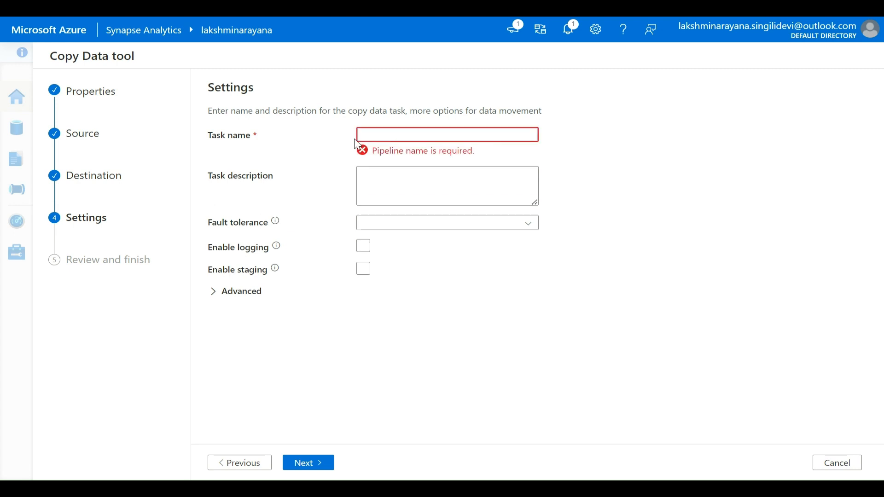
text(Copy P)
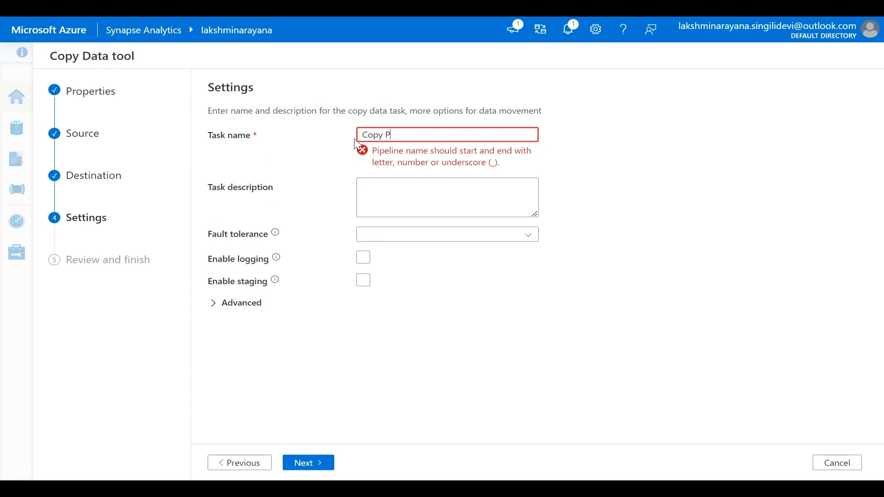
text(roduct)
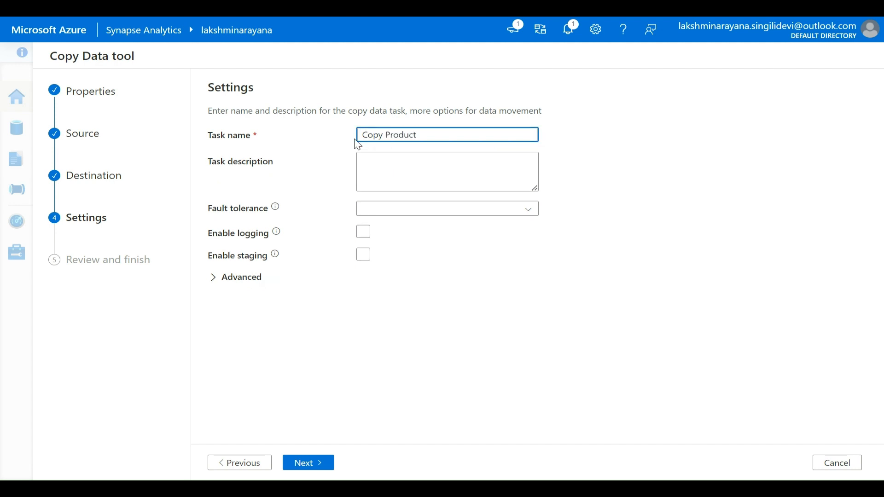
text(s)
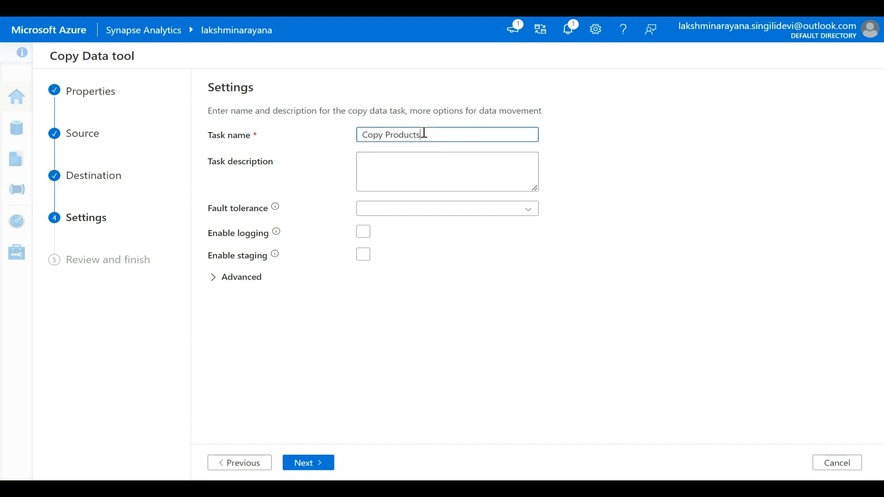
- Enter the task description "Copy Products data", reusing the task name text, and continue to the review summary
drag(425, 132, 336, 136)
key(ctrl+c)
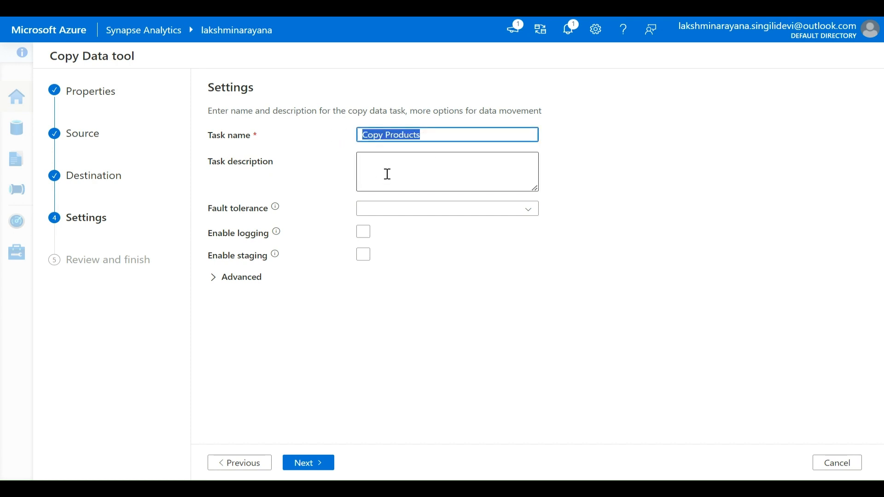
click(388, 174)
key(ctrl+v)
text(data)
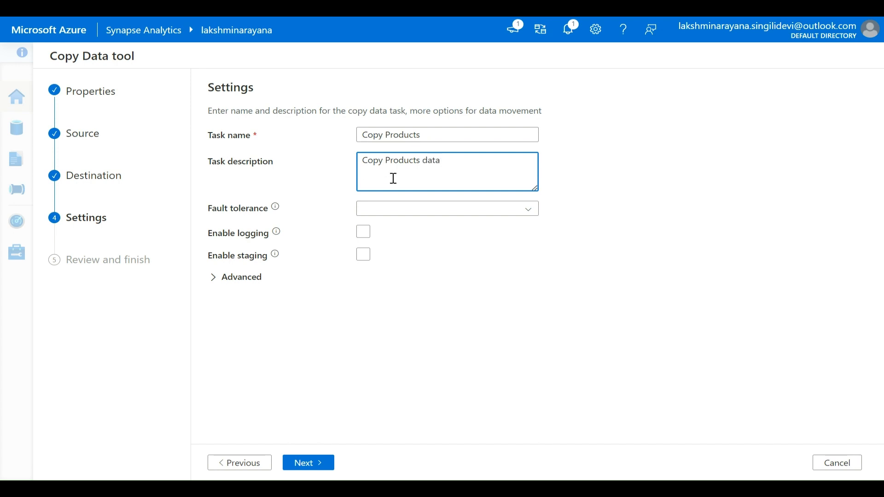
click(304, 468)
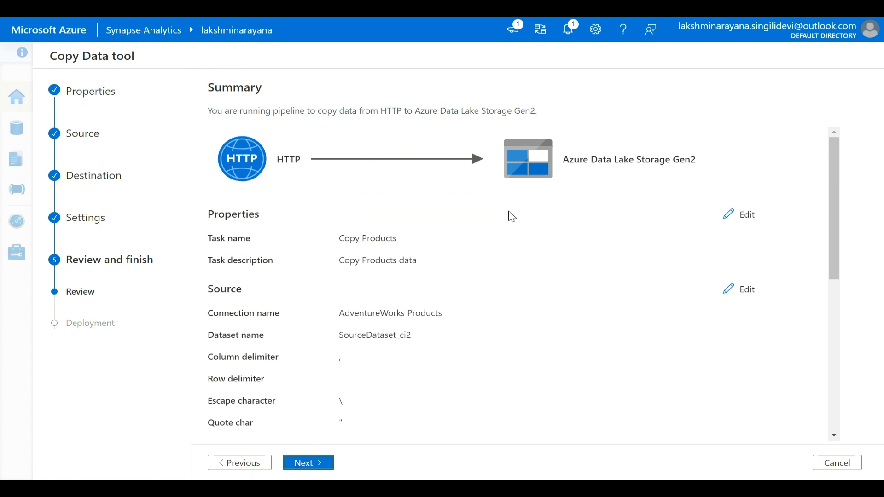
- Review the Copy Products summary through to the copy settings, then deploy the pipeline and finish the Copy Data tool
scroll(375, 252, down, 1)
scroll(374, 252, down, 1)
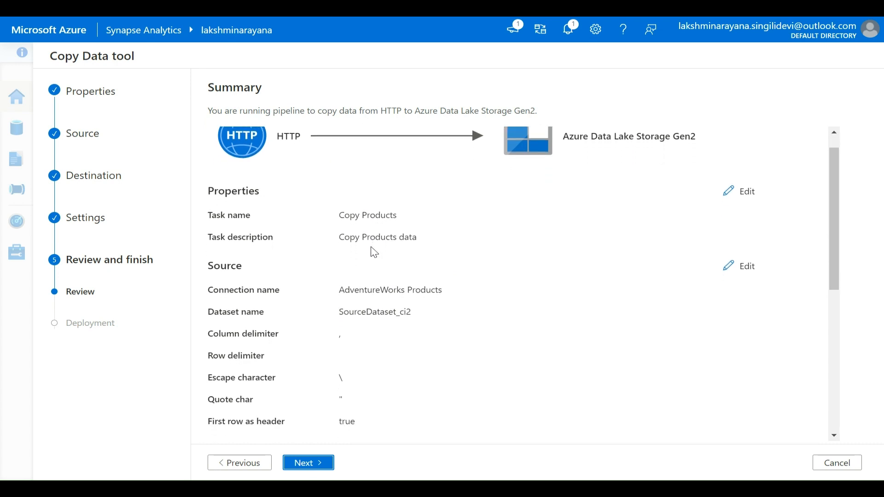
scroll(374, 252, down, 2)
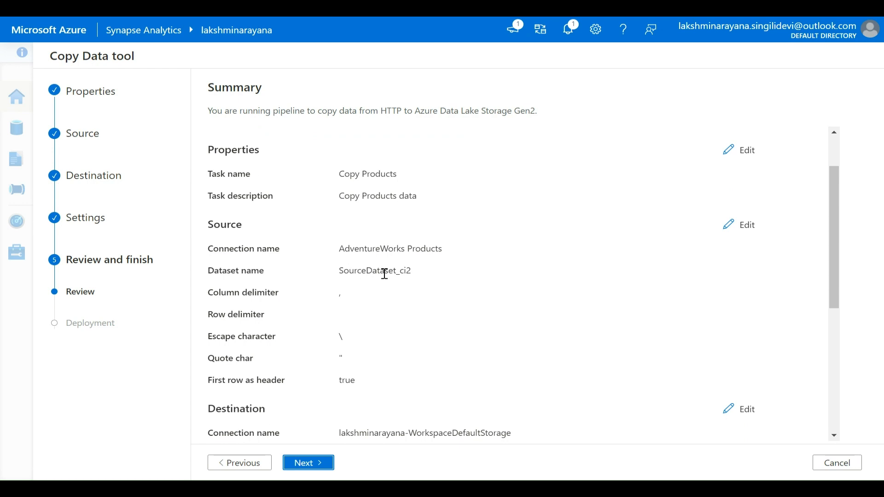
scroll(414, 276, down, 6)
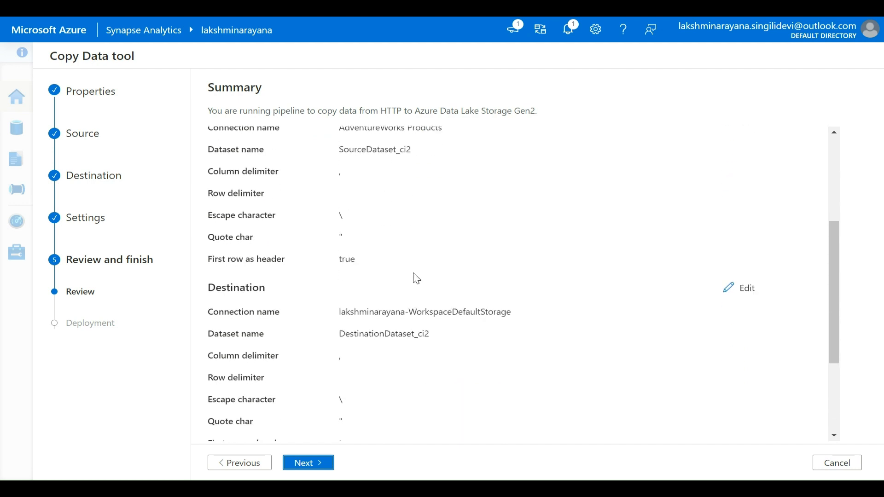
scroll(417, 279, down, 5)
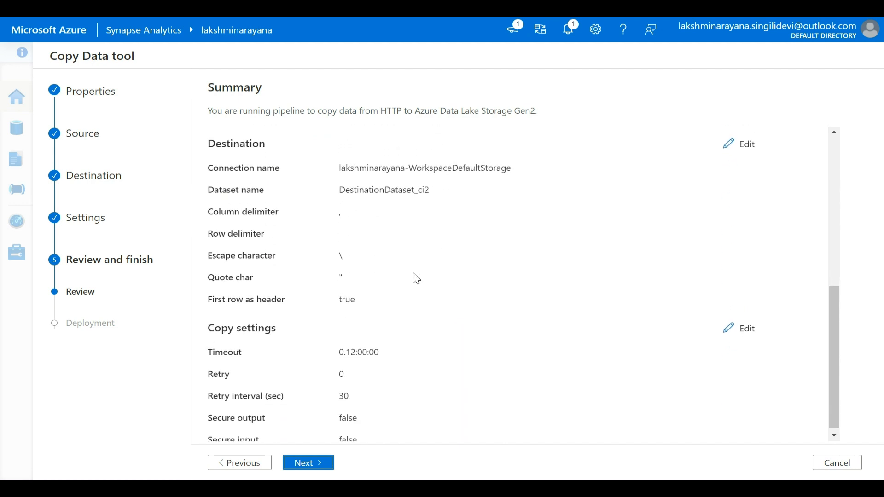
scroll(370, 210, down, 1)
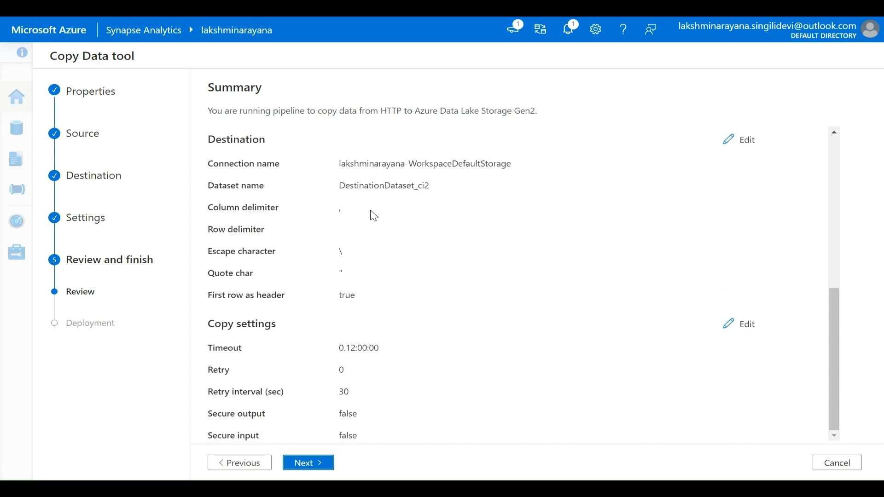
click(297, 466)
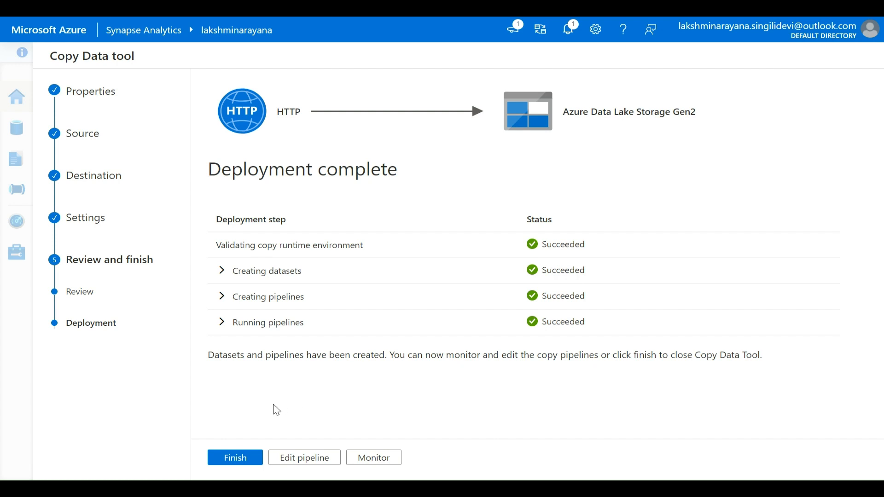
click(240, 461)
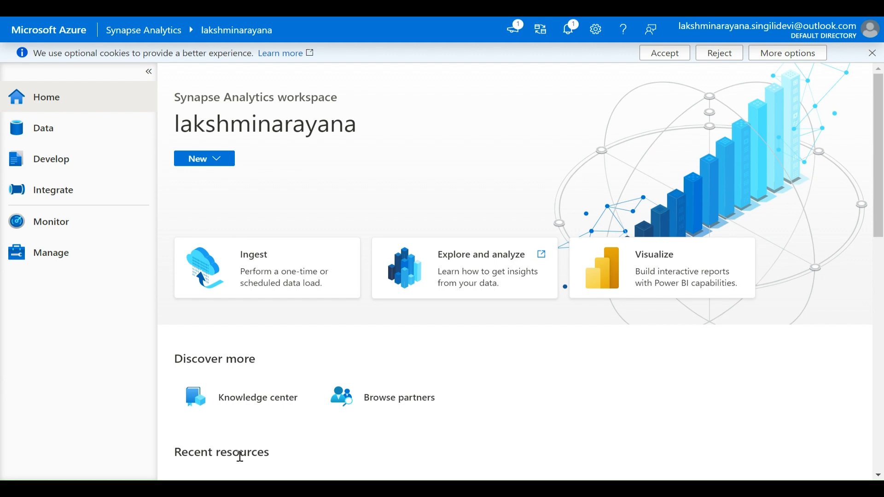
- Check the status of the Copy Products pipeline run in the monitoring list and refresh the runs
click(61, 225)
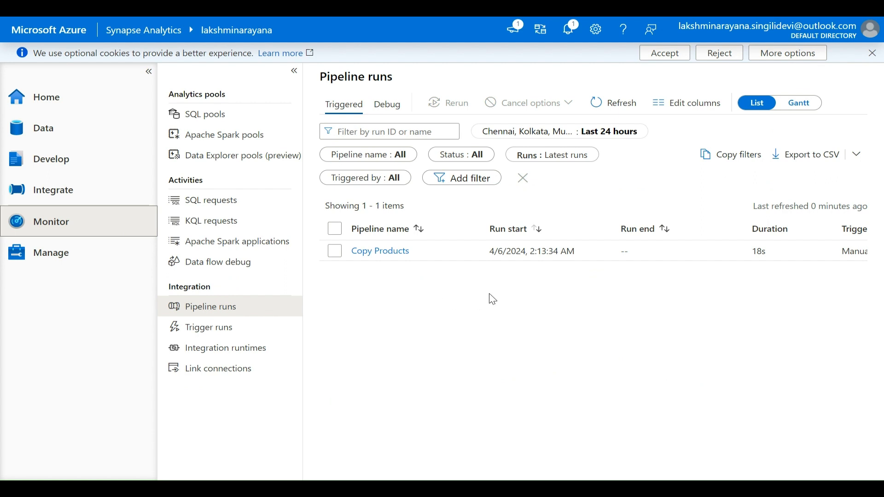
scroll(648, 249, right, 10)
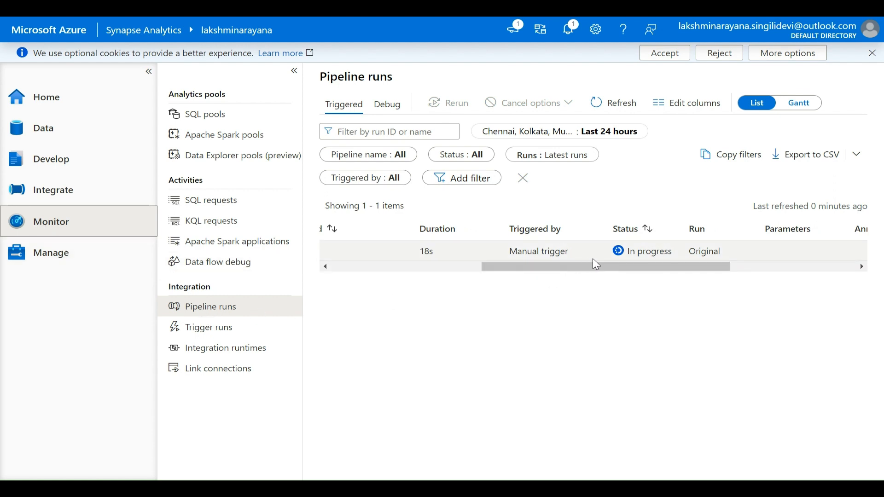
scroll(595, 264, right, 1)
scroll(595, 265, left, 3)
scroll(595, 263, right, 2)
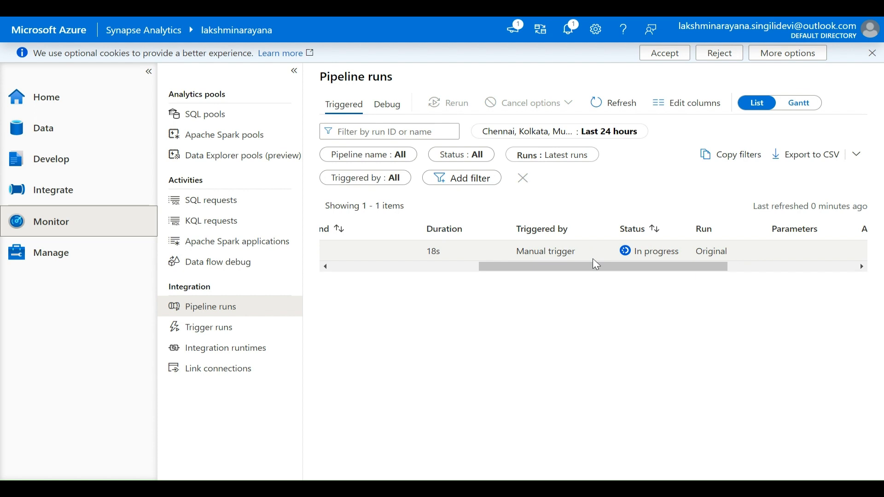
click(606, 108)
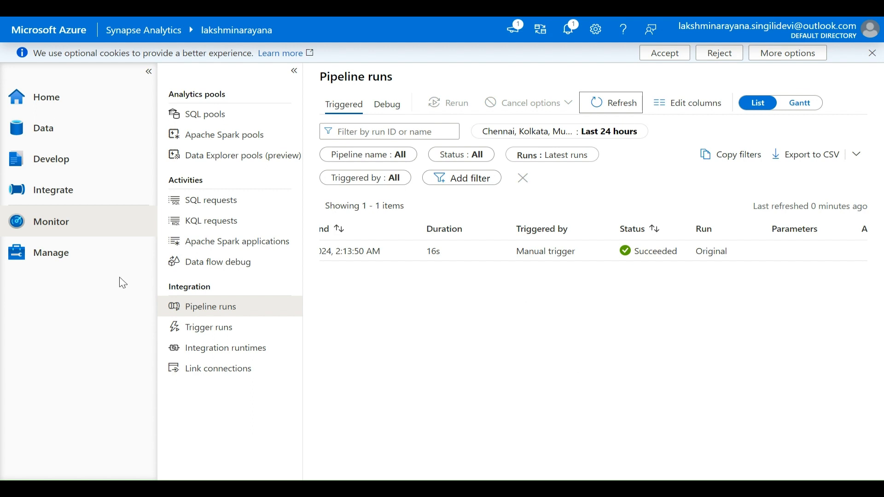
- Open the primary file system of the workspace's linked Azure Data Lake Storage Gen2 account to list its files
click(52, 133)
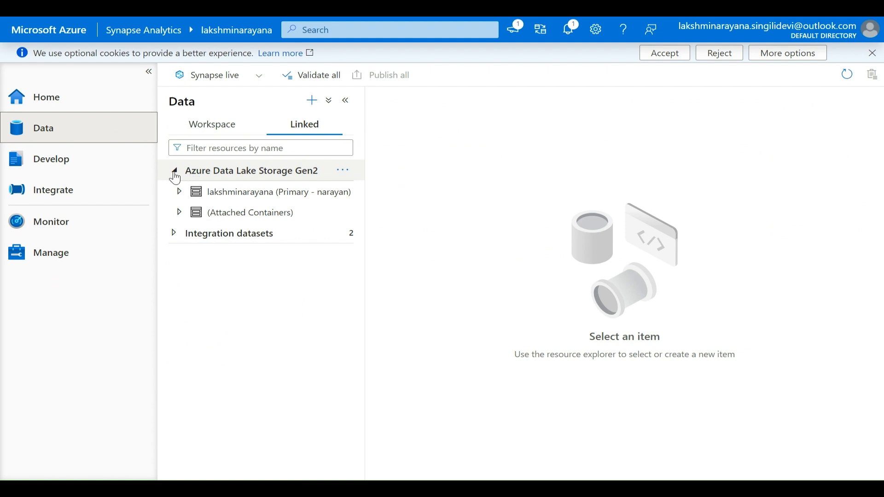
click(171, 174)
click(172, 173)
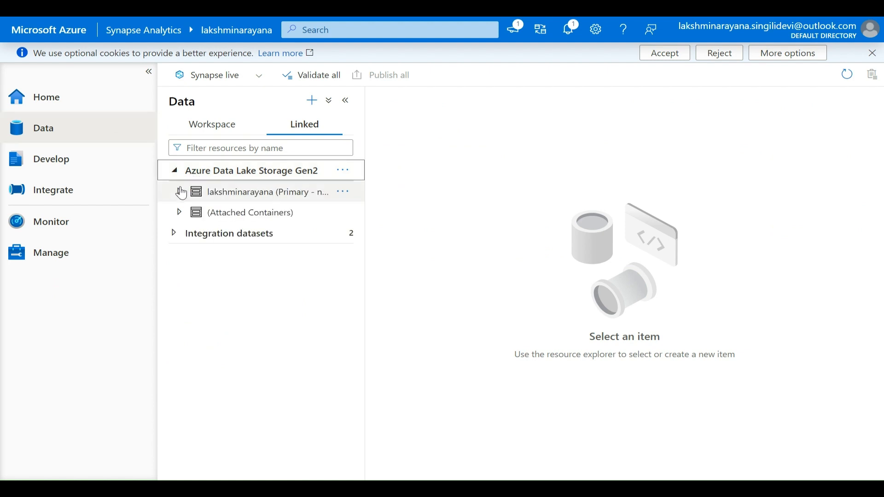
click(233, 201)
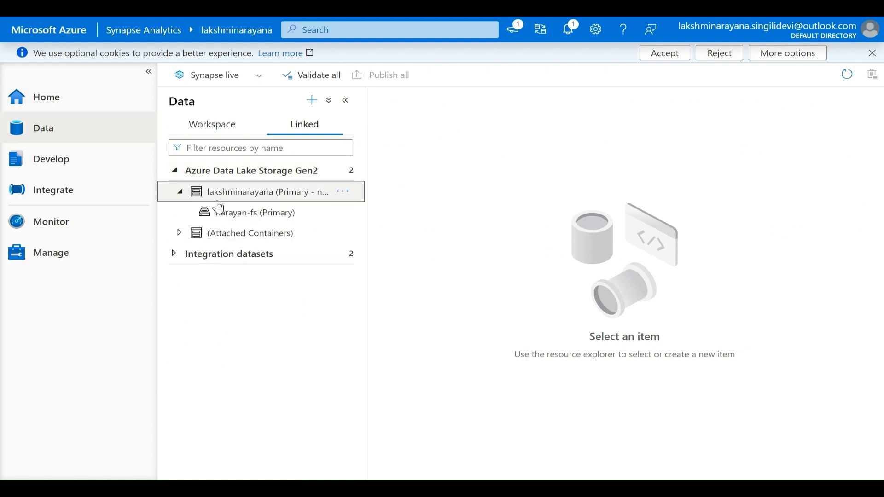
click(224, 214)
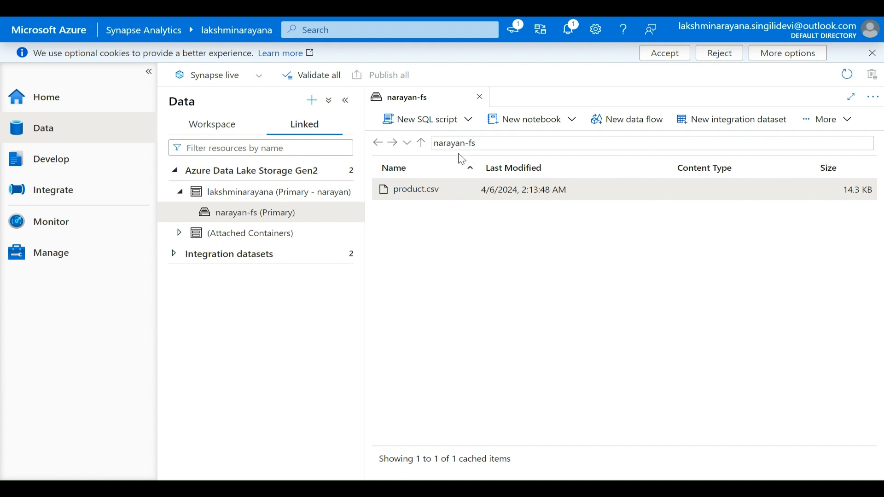
- Create a SQL script that selects the top 100 rows of product.csv and run it
click(425, 122)
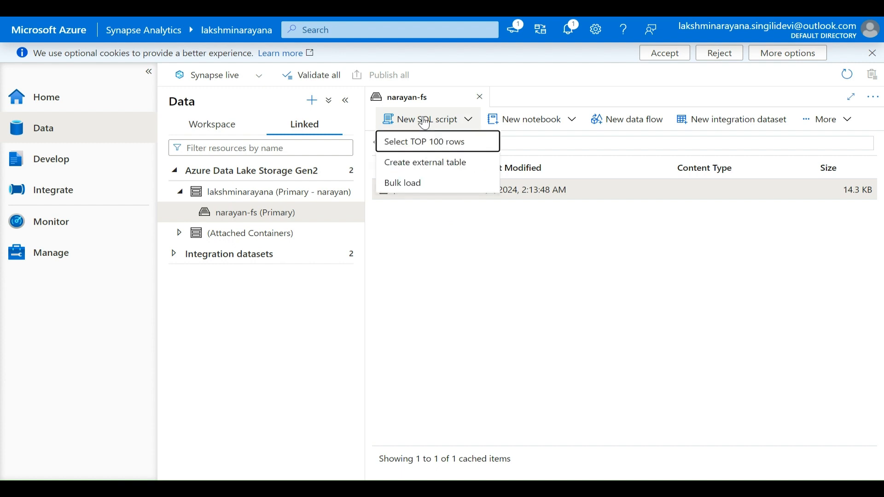
click(417, 151)
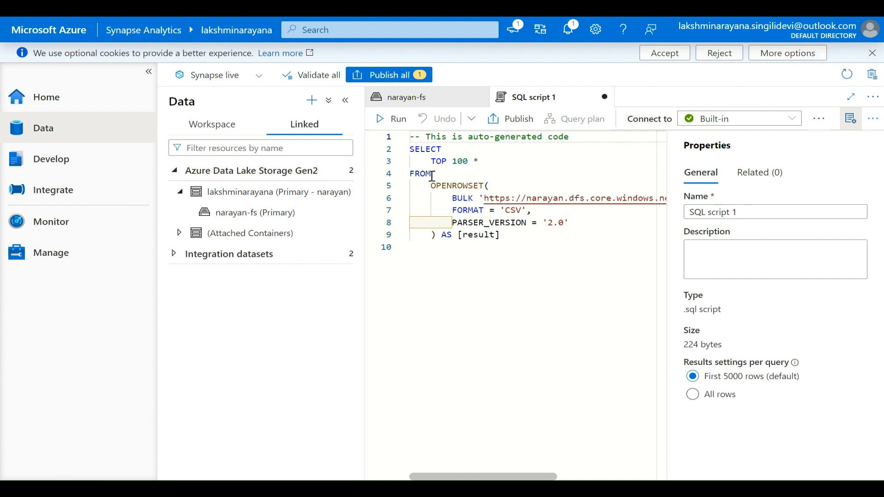
click(383, 119)
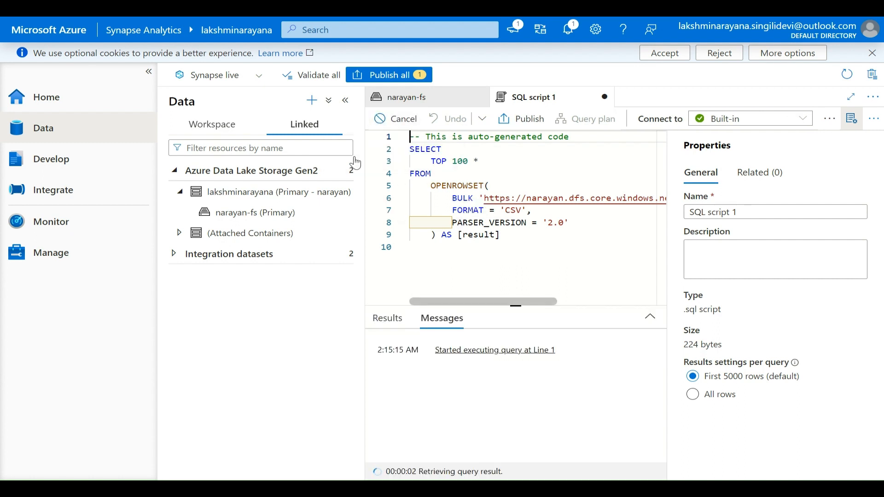
- Collapse the navigation menu and the data resources pane, and show the query's results table
click(148, 71)
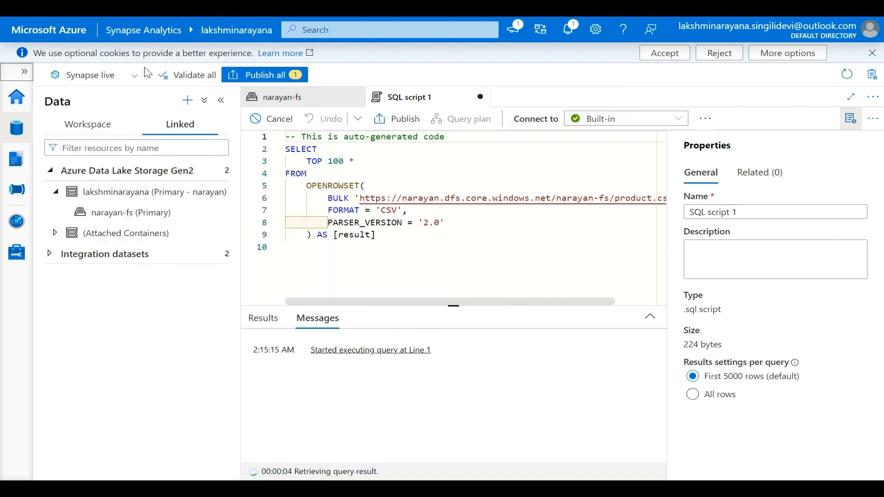
click(222, 102)
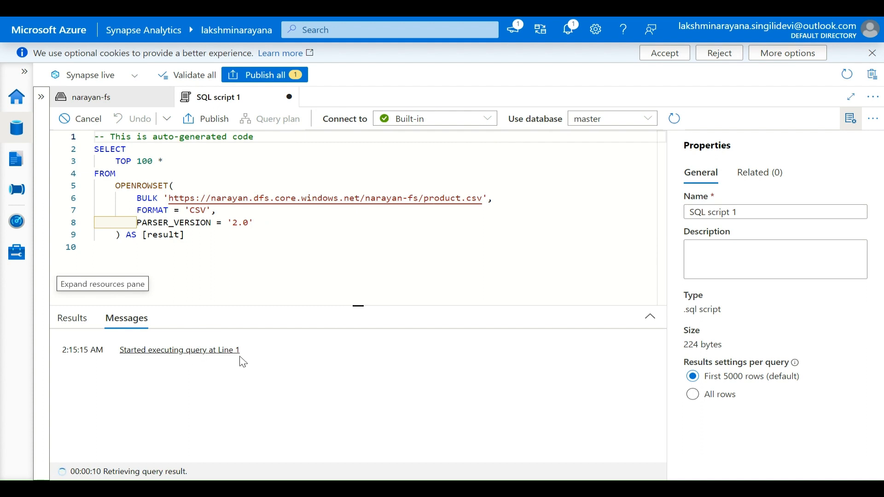
click(67, 323)
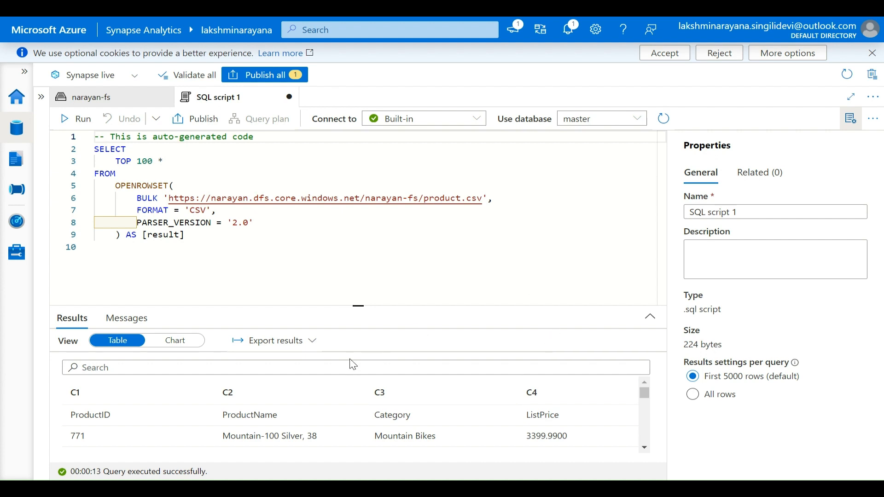
- Select the Built-in serverless SQL pool and the master database for the script
click(408, 123)
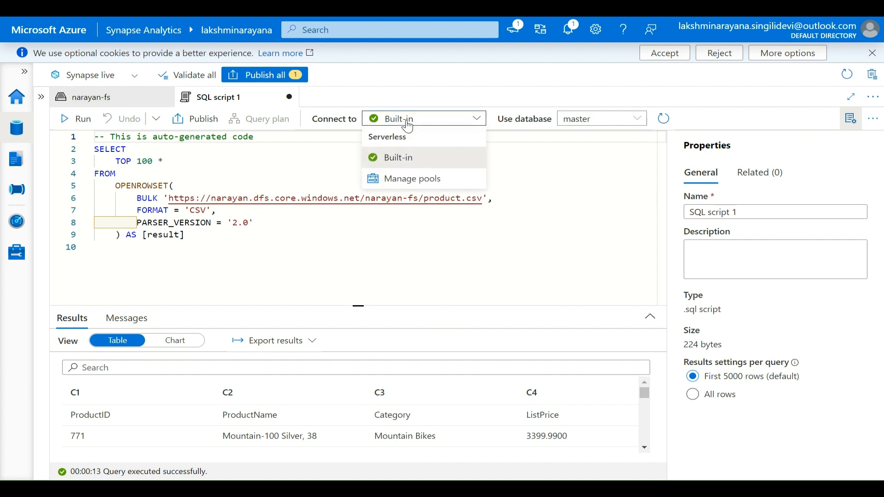
click(400, 159)
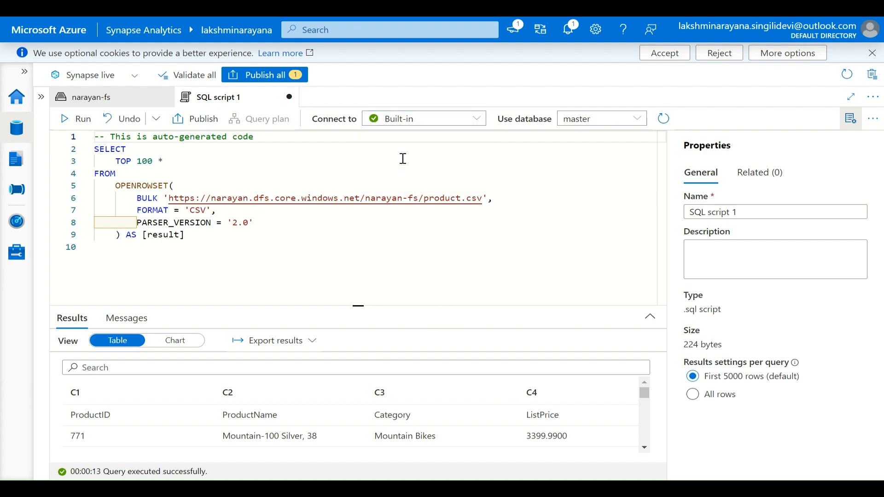
click(581, 121)
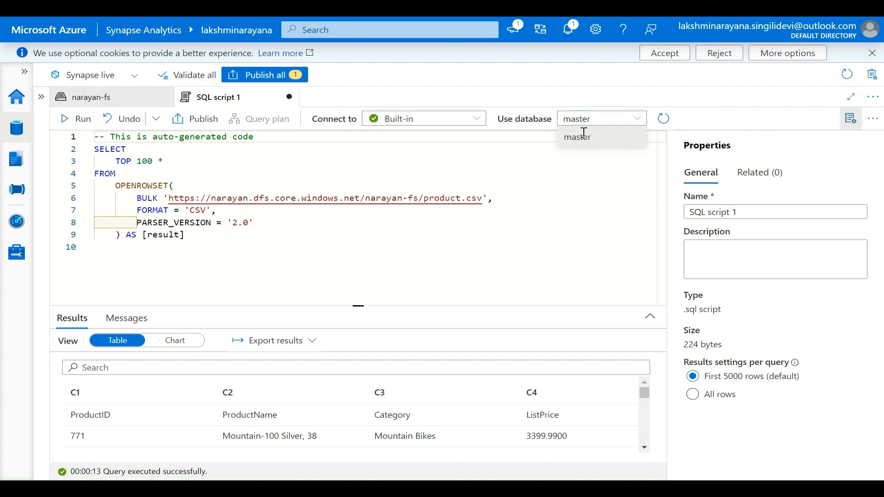
click(582, 137)
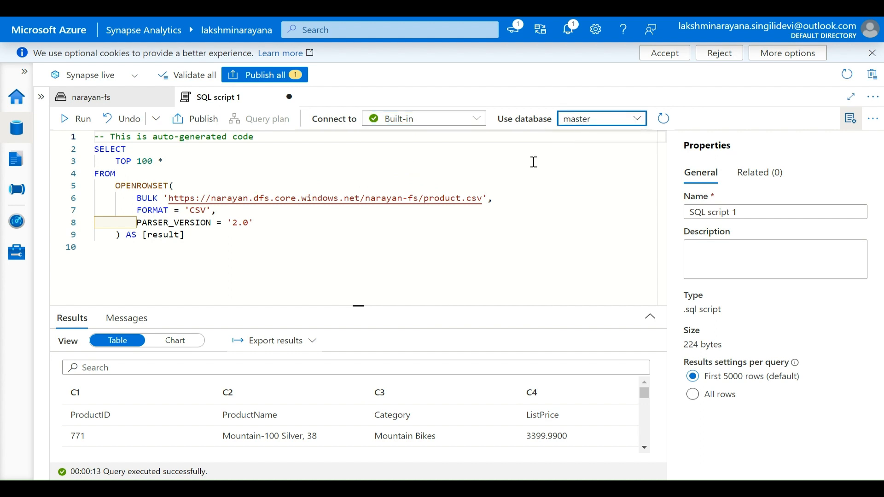
- Add a comma after PARSER_VERSION = '2.0' and the option HEADER_ROW = TRUE to the OPENROWSET query, and rerun it
click(261, 223)
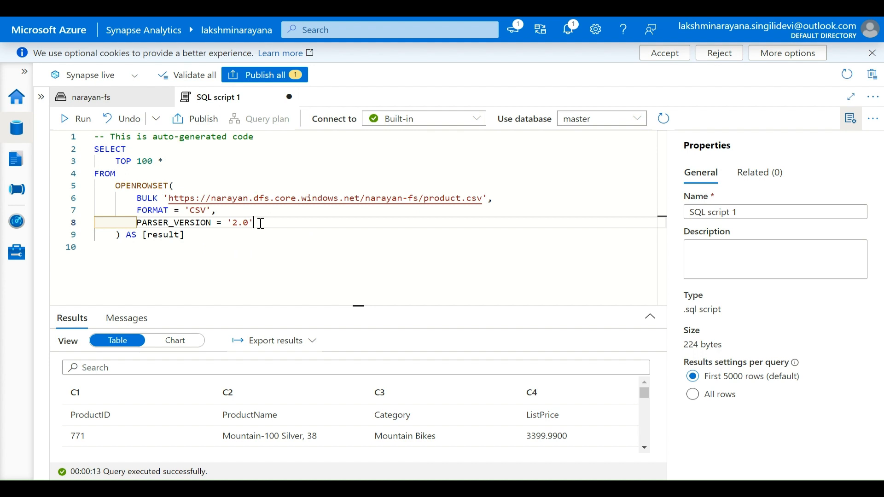
key(shift+Return)
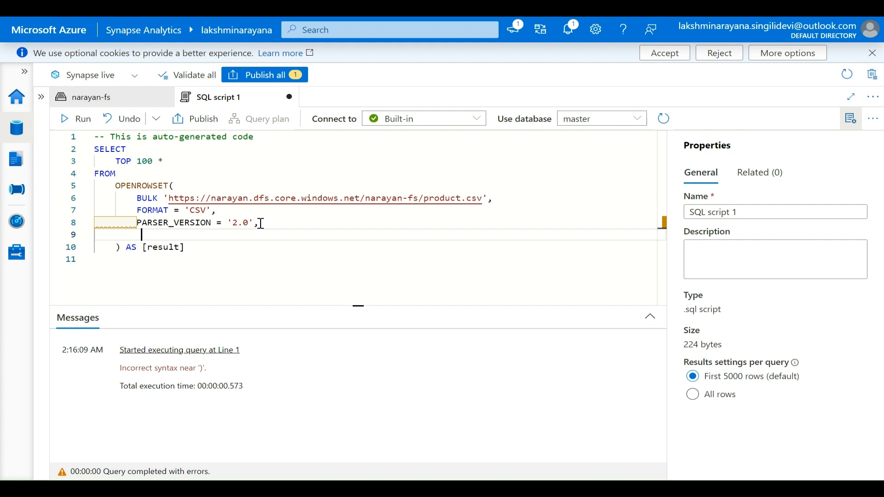
text(HEADER)
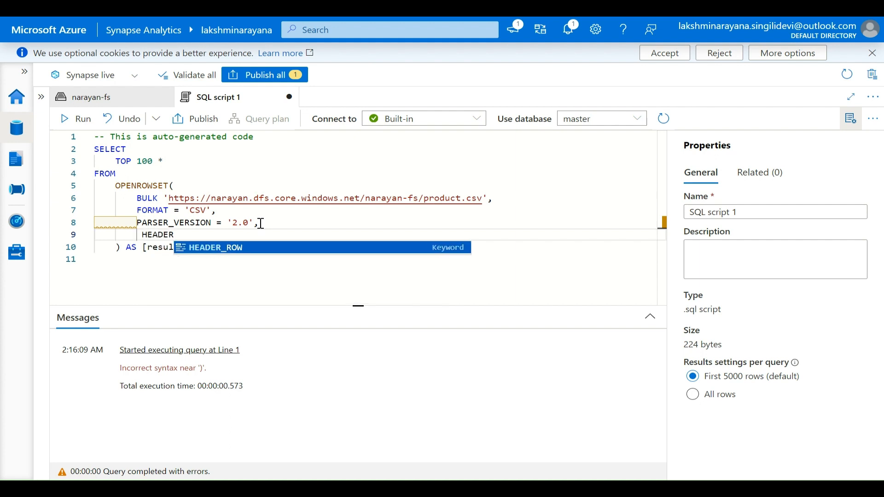
key(Right)
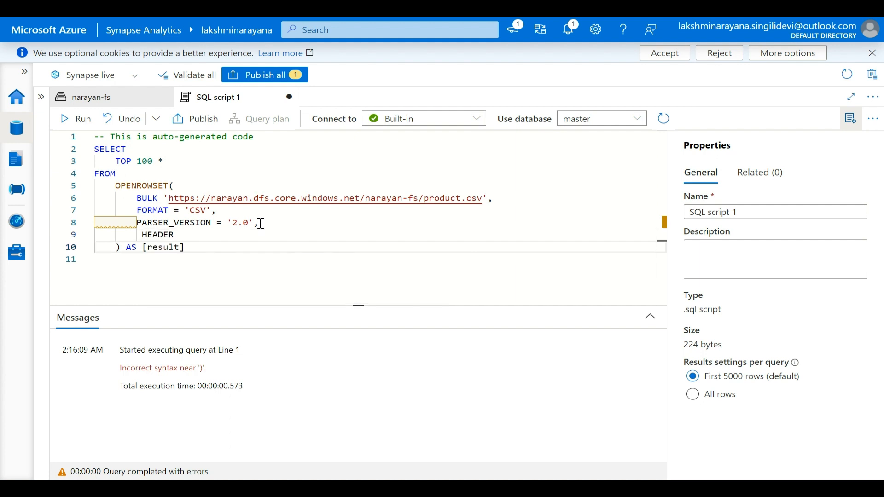
click(175, 236)
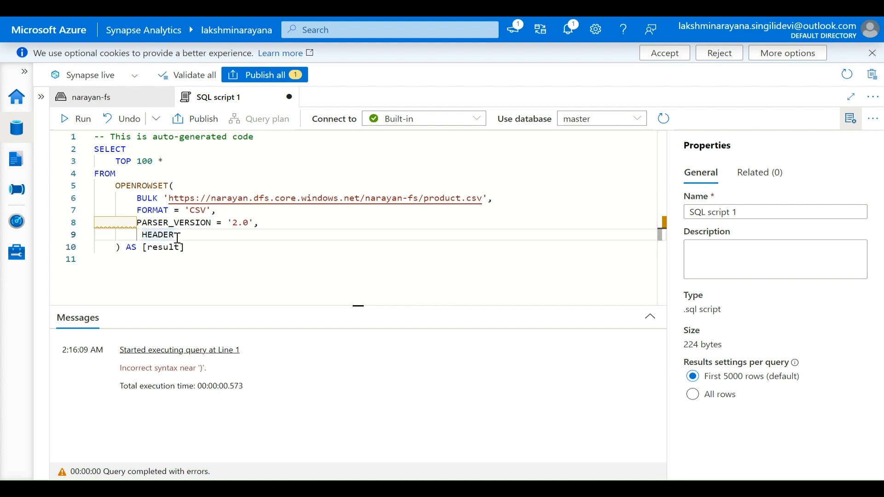
text(_)
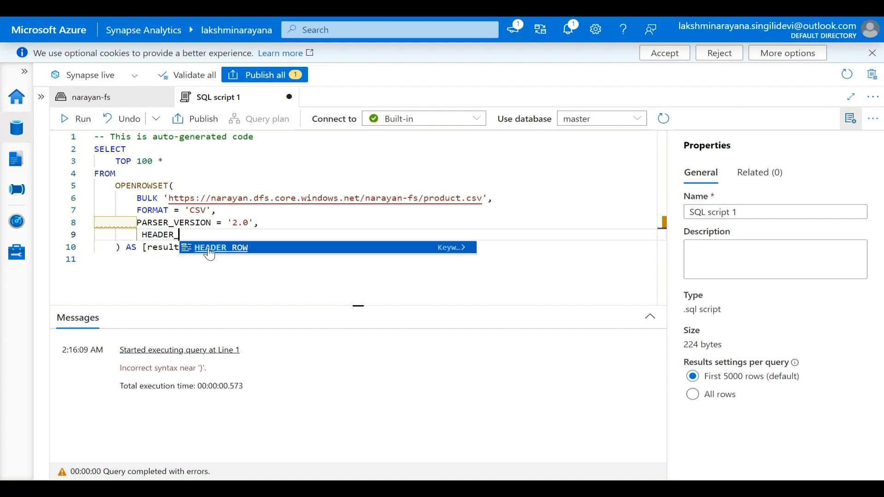
key(Tab)
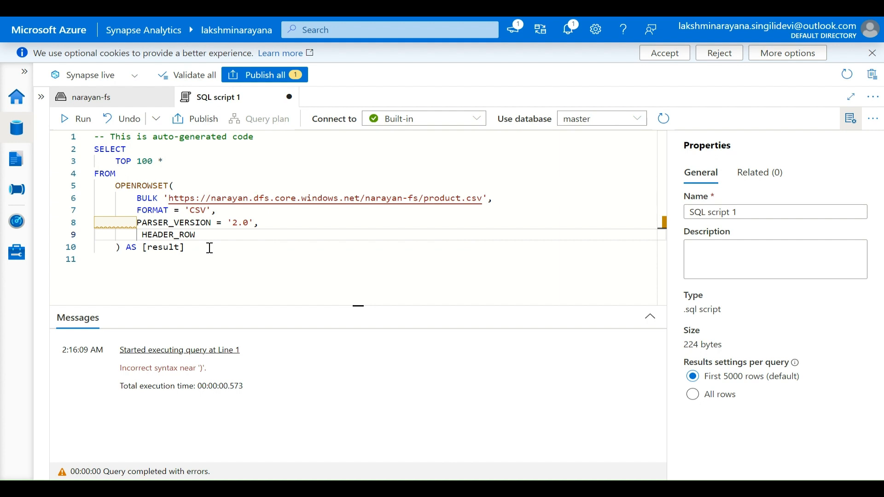
text(= True)
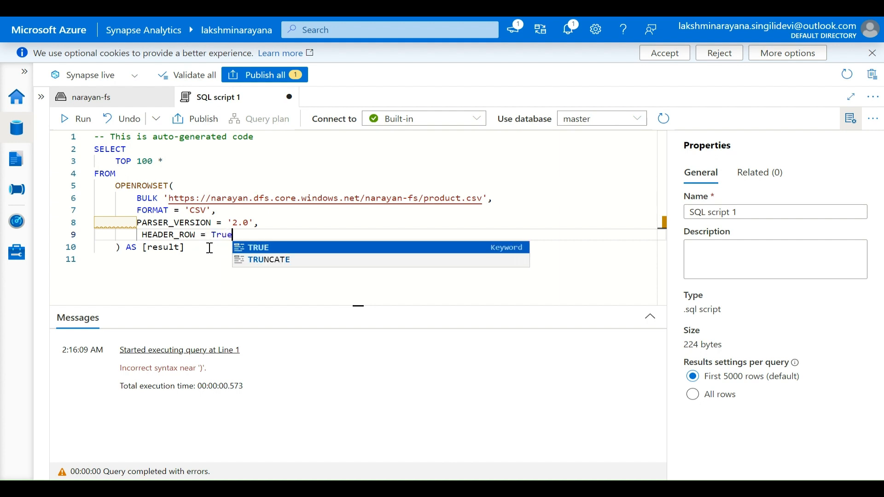
click(257, 248)
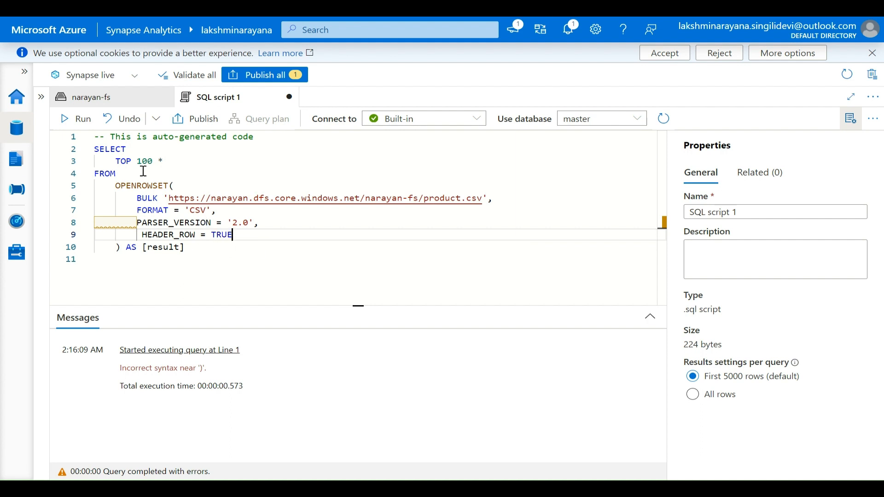
click(72, 121)
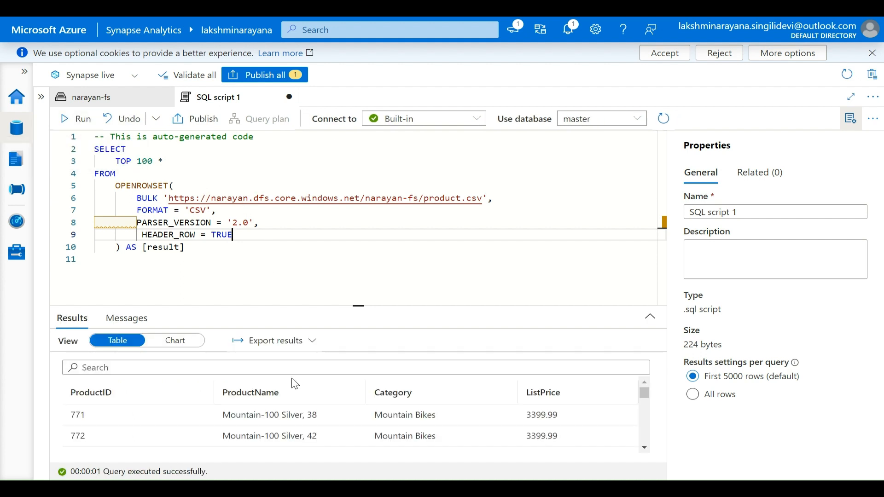
- Browse the product rows in the results table, switch the results to chart view and expand the results pane
scroll(272, 394, down, 1)
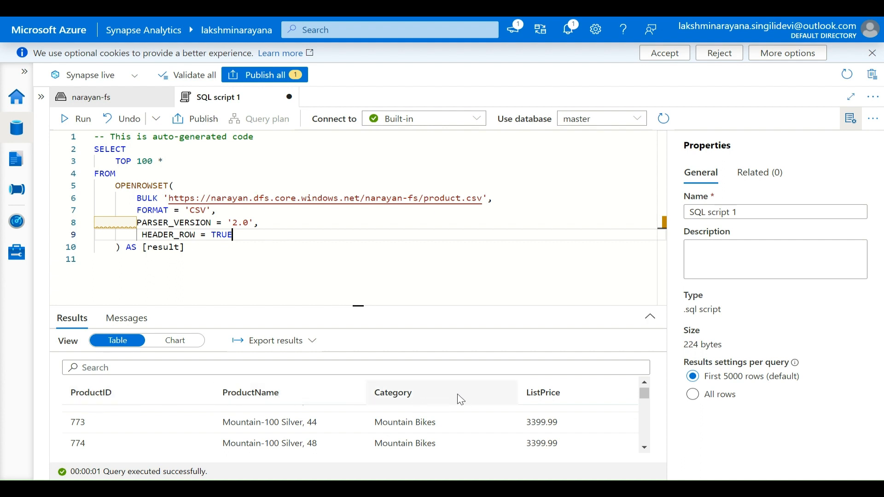
scroll(127, 414, down, 1)
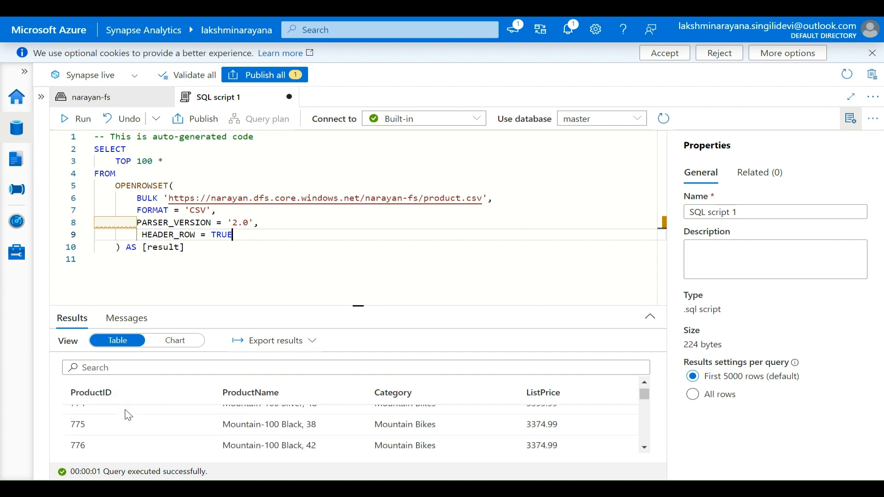
click(173, 344)
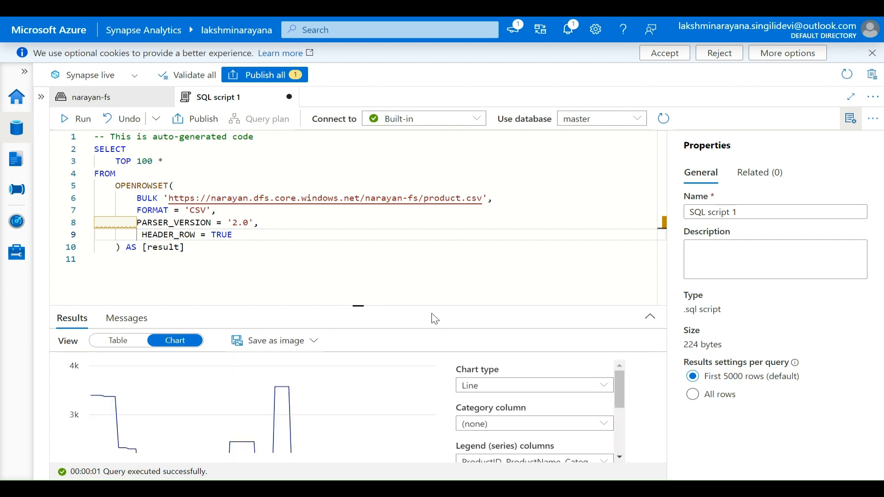
click(650, 321)
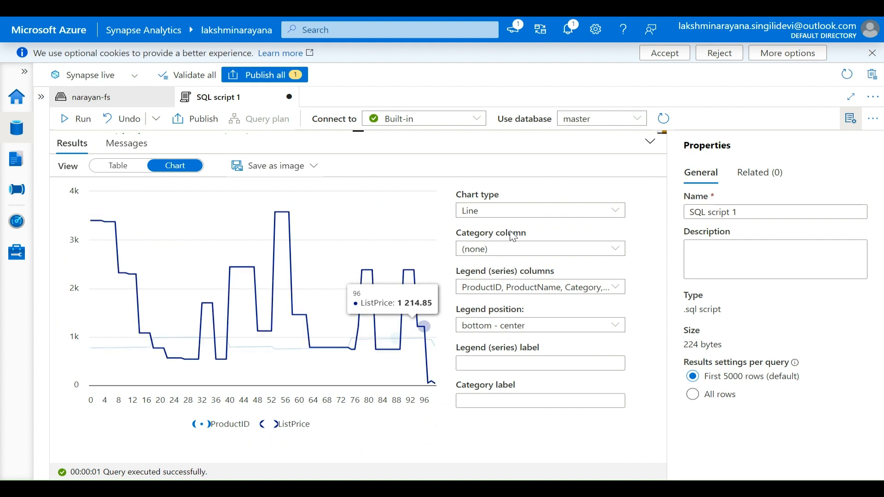
- Try the Area, Bar, Column and Pie chart types on the query results
click(503, 212)
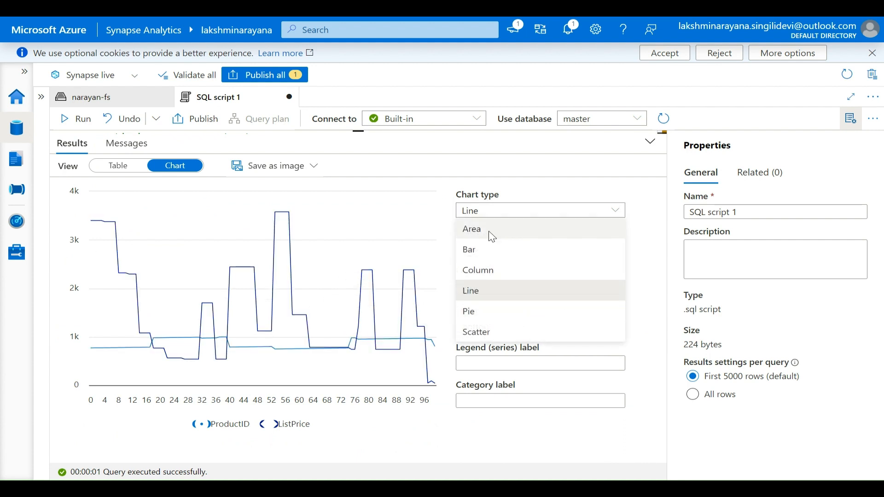
click(492, 231)
click(502, 213)
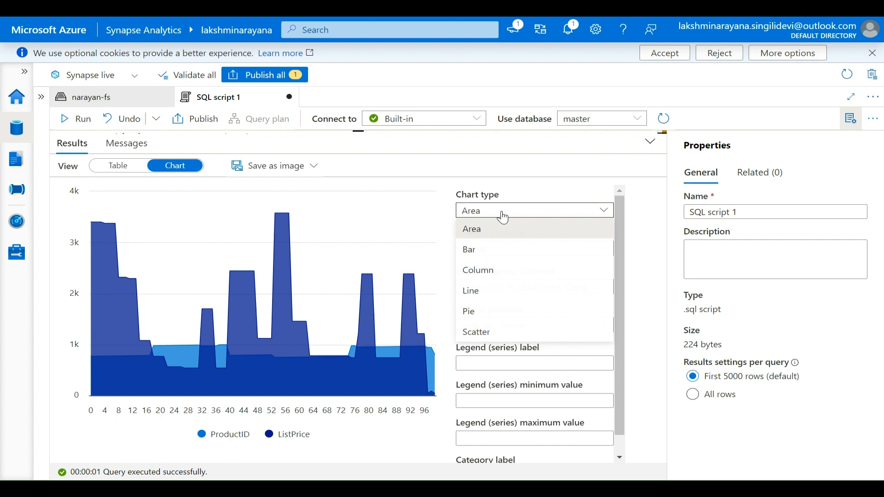
click(492, 250)
click(502, 212)
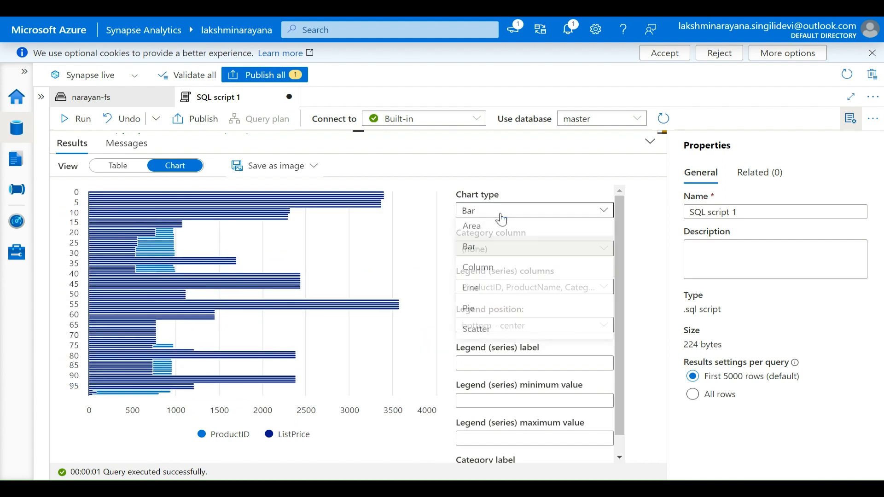
click(482, 277)
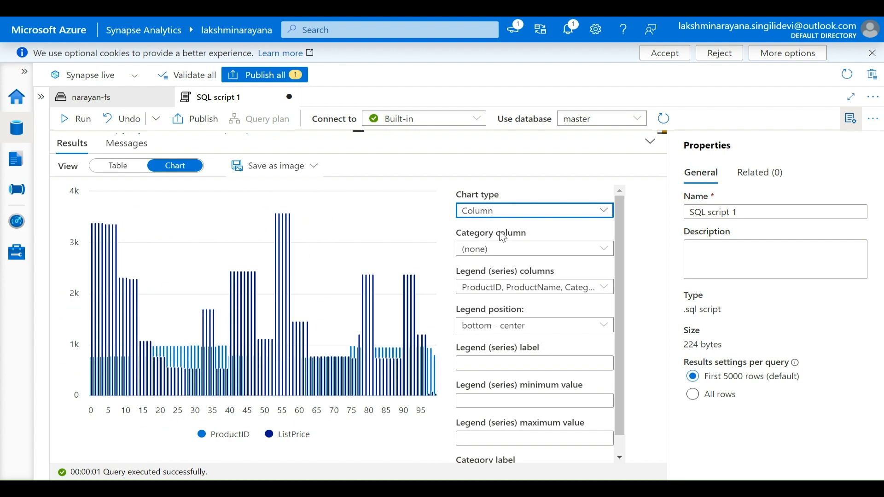
click(490, 213)
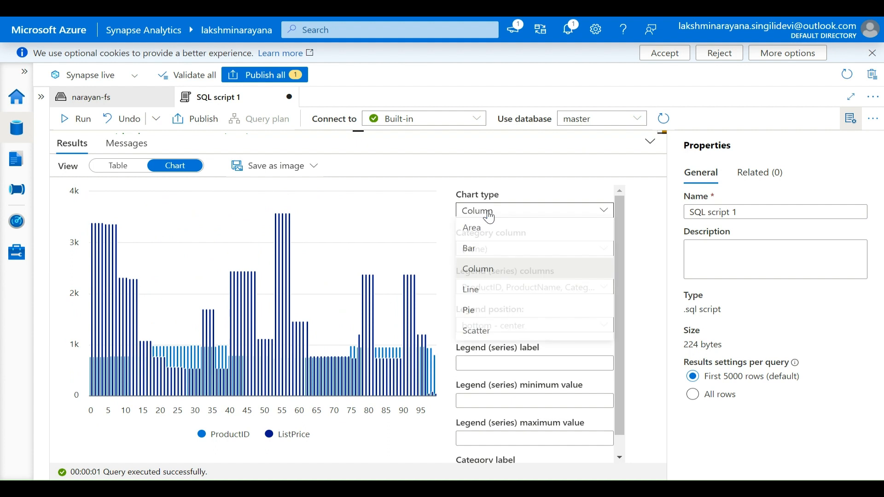
click(479, 313)
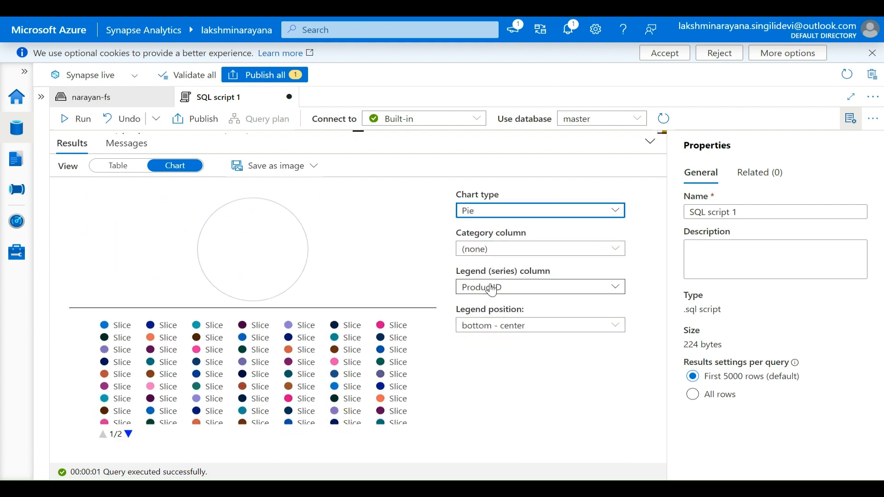
- Set the pie chart's category column to ProductID and its legend (series) column to Category
click(484, 256)
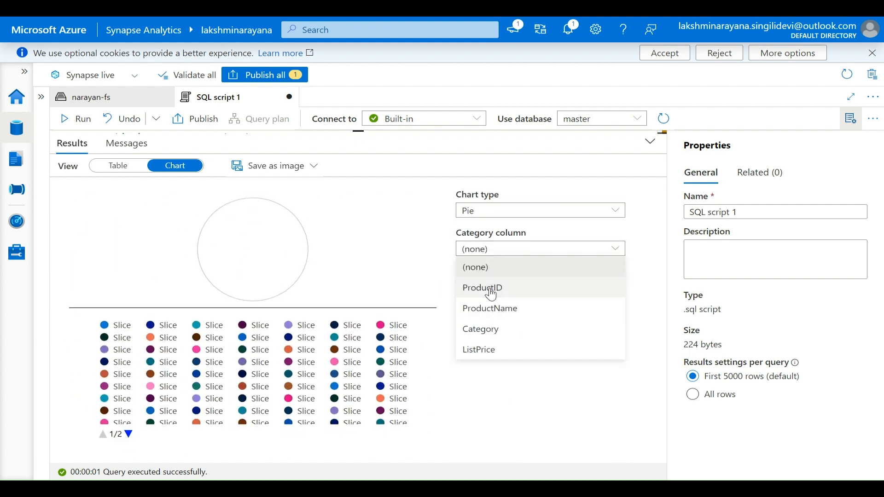
click(492, 294)
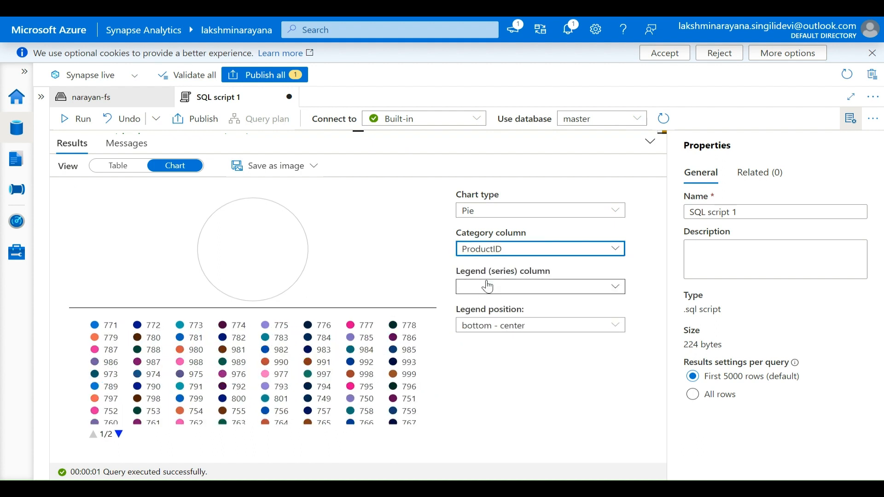
click(488, 286)
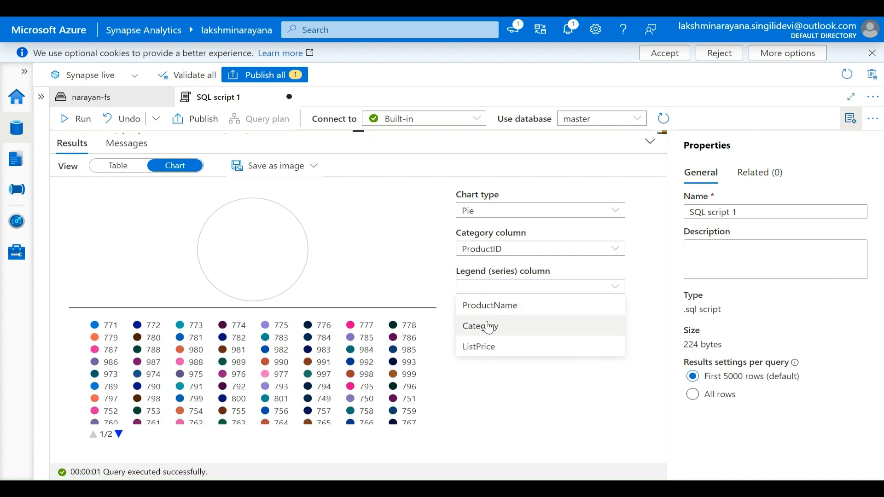
click(489, 327)
- Try the top - right legend position on the pie chart and restore it to bottom - center
click(479, 328)
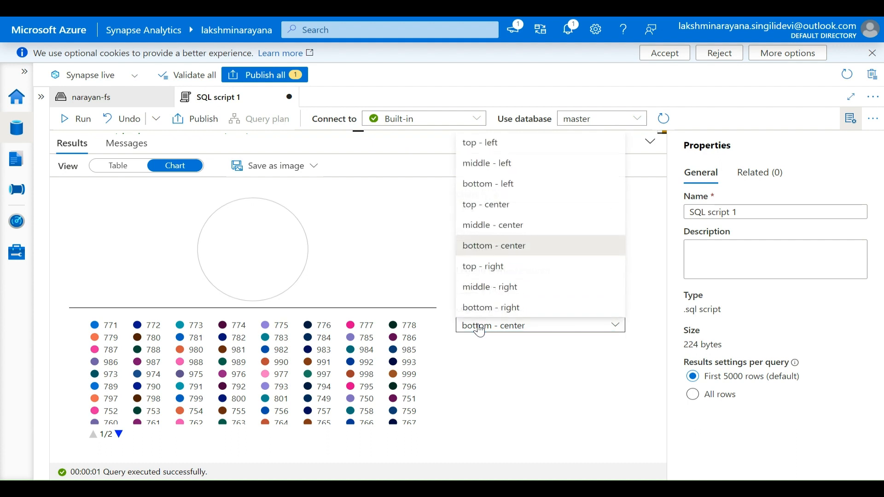
click(478, 267)
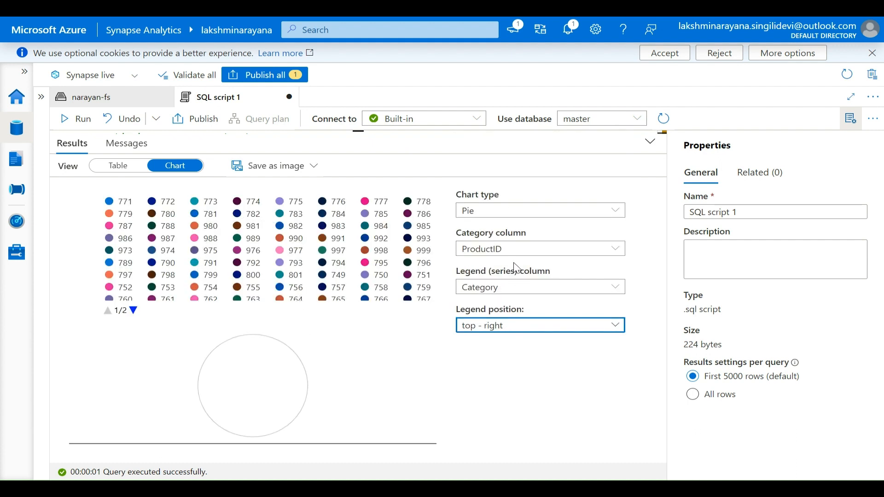
click(474, 329)
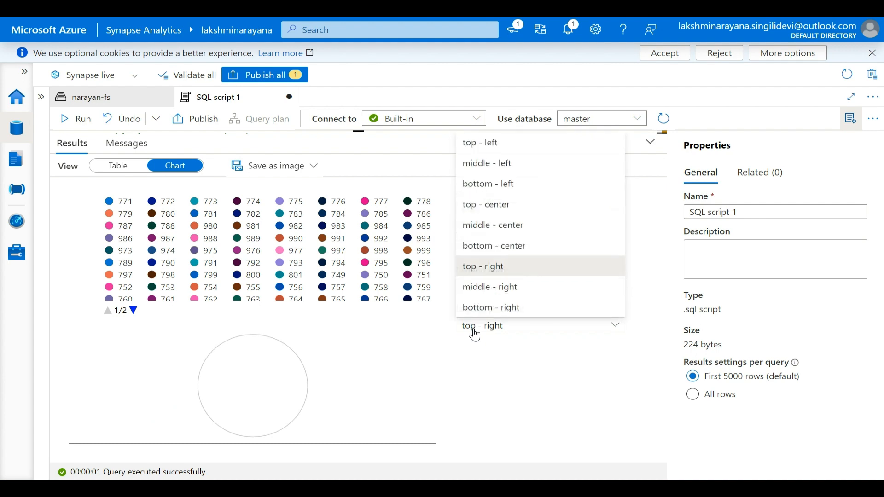
click(492, 249)
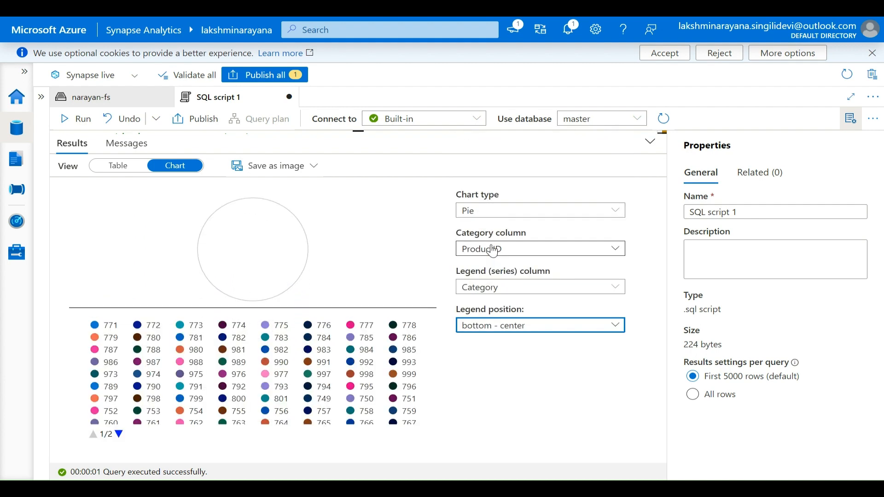
- Change the chart type to Column and reduce the legend (series) columns to Category and ProductName
click(478, 215)
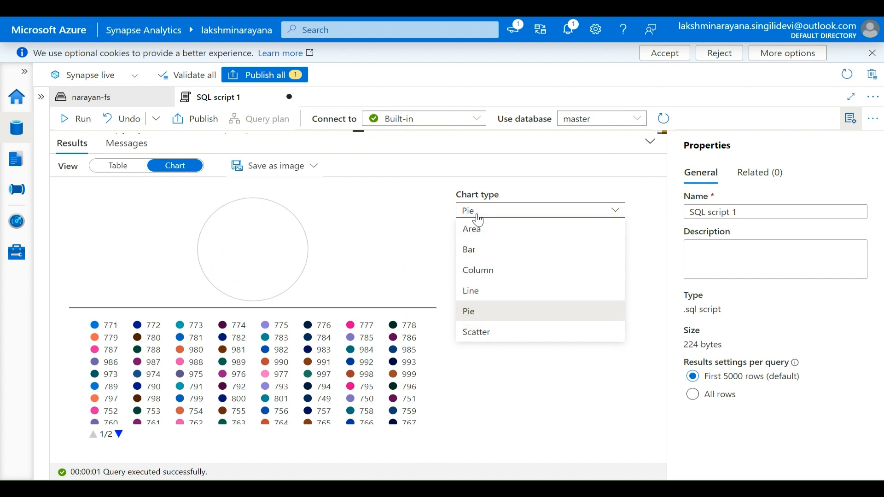
click(484, 271)
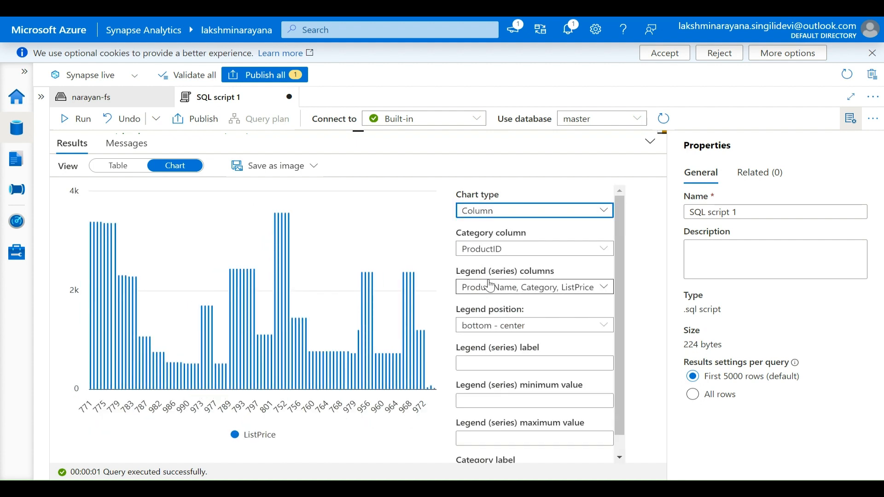
click(491, 287)
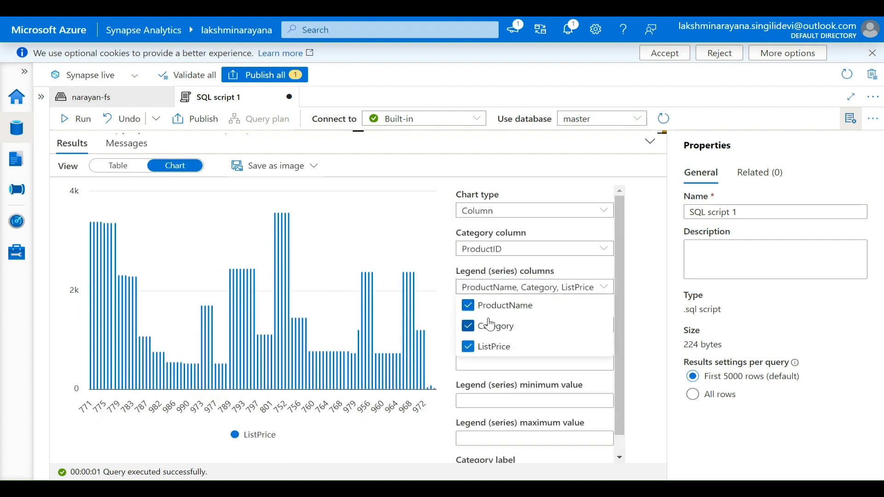
click(468, 306)
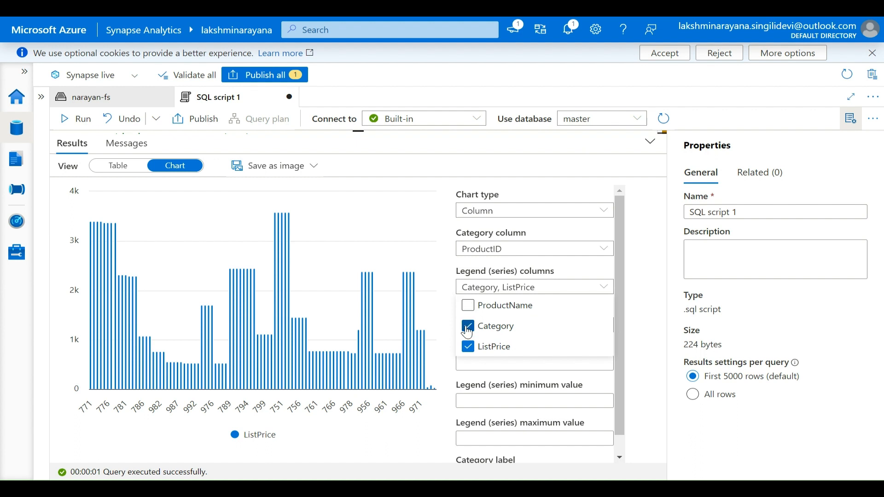
click(468, 327)
click(468, 346)
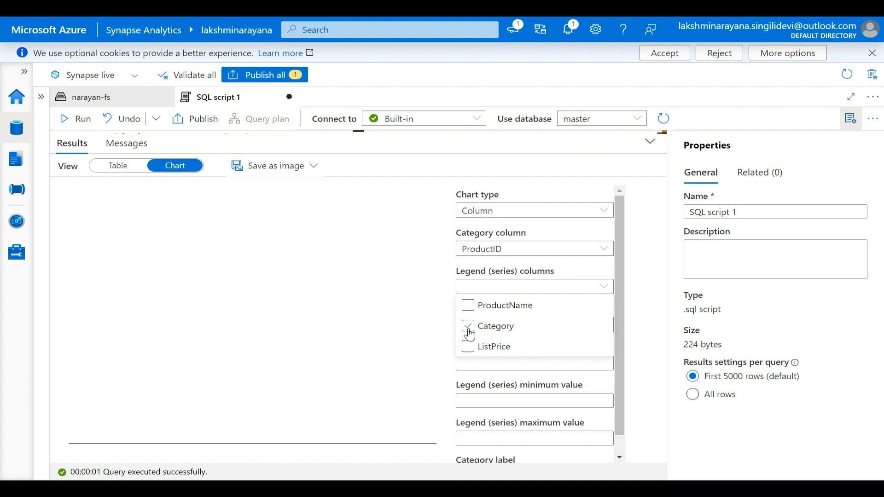
click(469, 332)
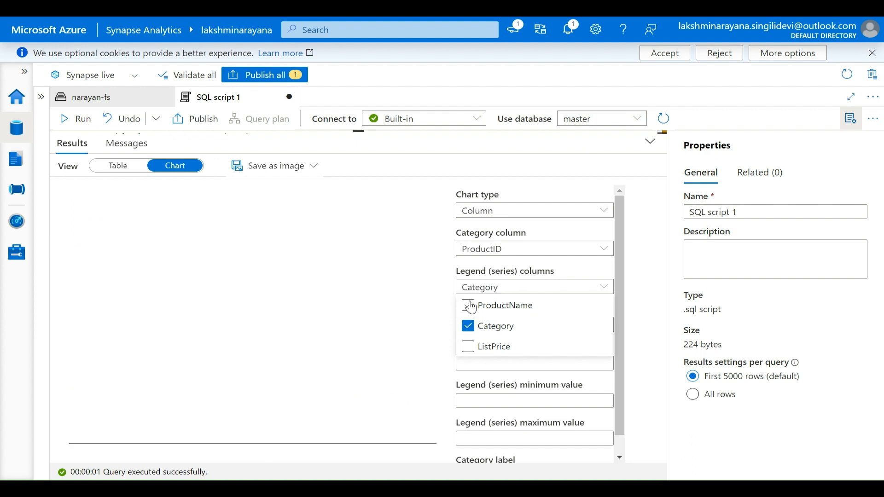
click(467, 306)
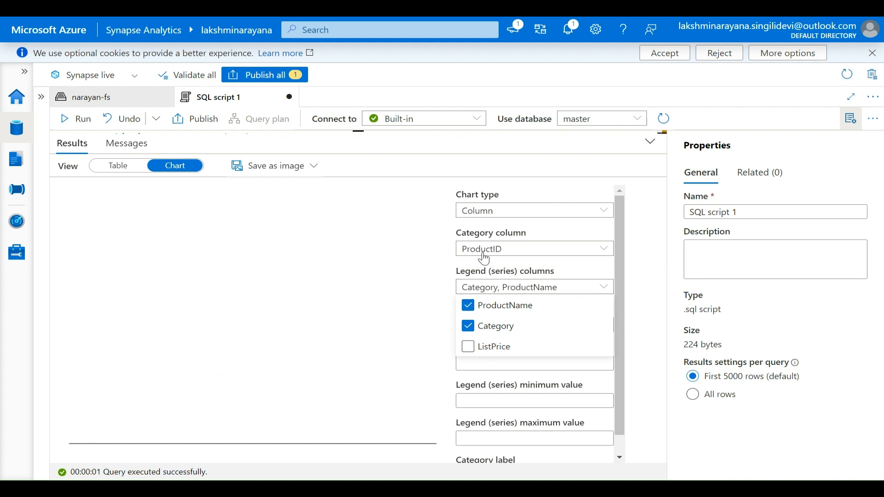
- Change the chart type to Bar and add ListPrice back to the legend (series) columns
click(474, 213)
click(474, 213)
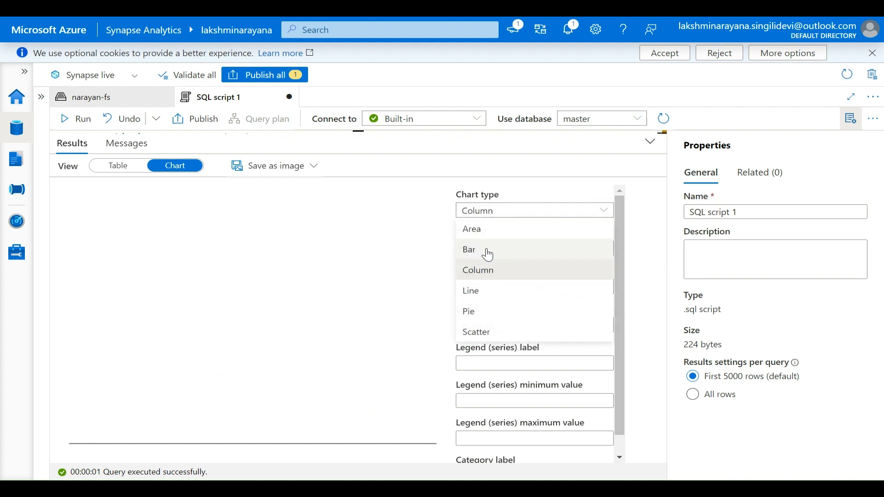
click(484, 250)
click(502, 294)
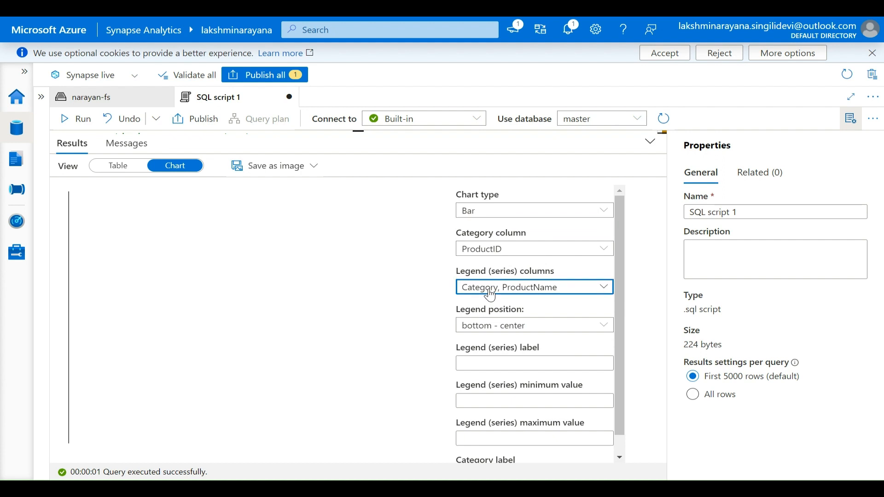
click(467, 349)
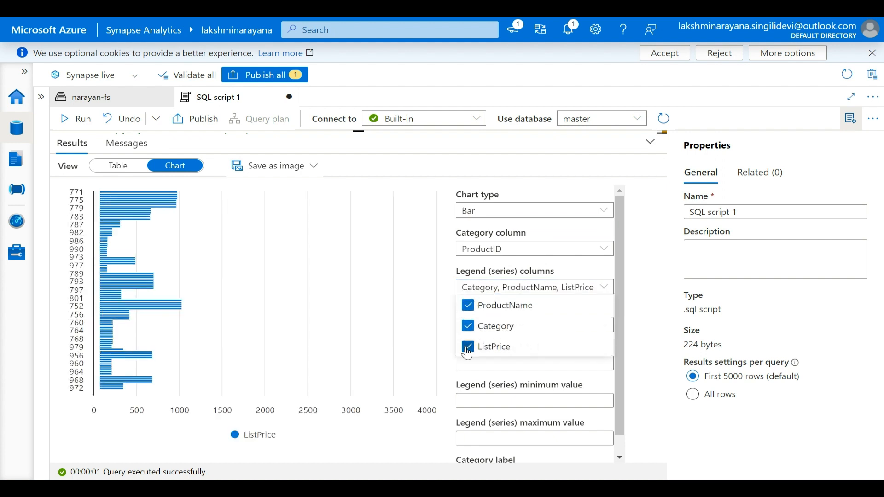
- Set the results chart type to Column and shrink the results pane to show the query again
click(484, 211)
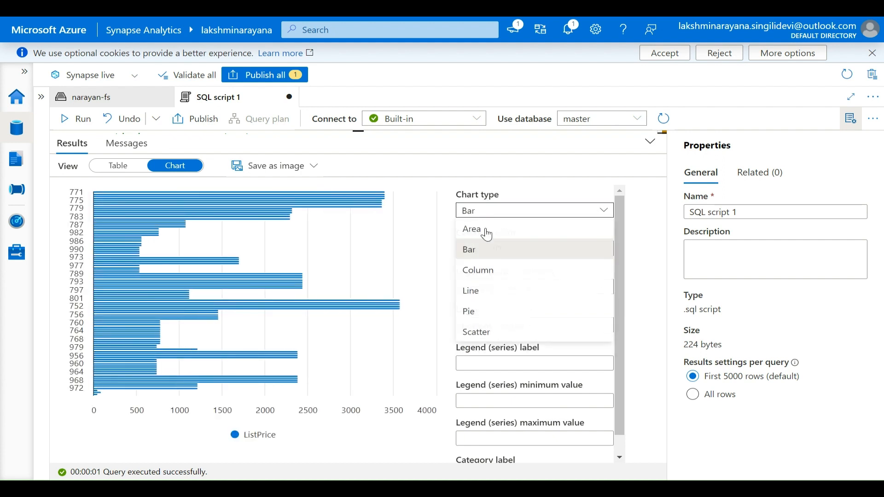
click(493, 278)
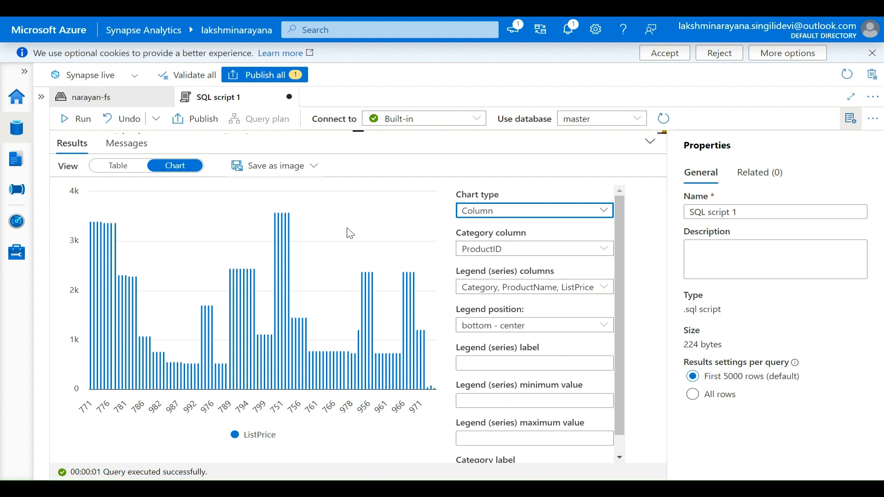
click(651, 145)
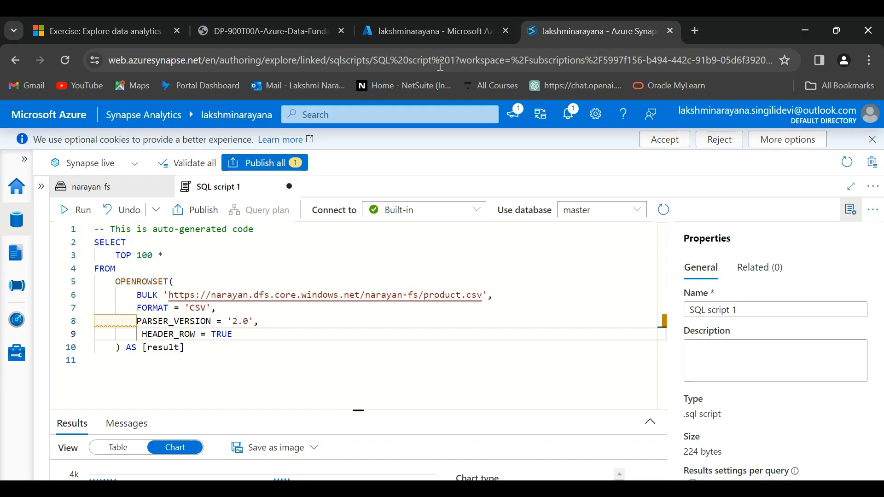
- In the DP-900 lab instructions, find the query counting products grouped by Category and copy its code
click(263, 31)
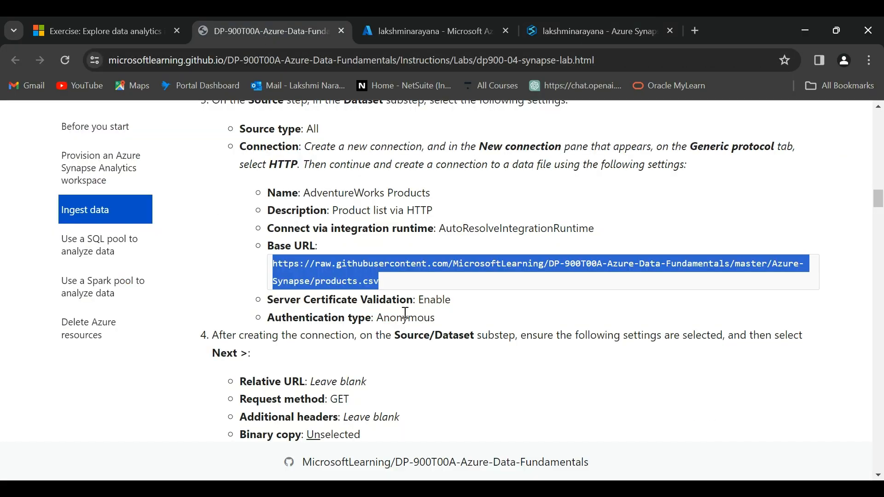
scroll(406, 313, down, 6)
scroll(405, 313, down, 15)
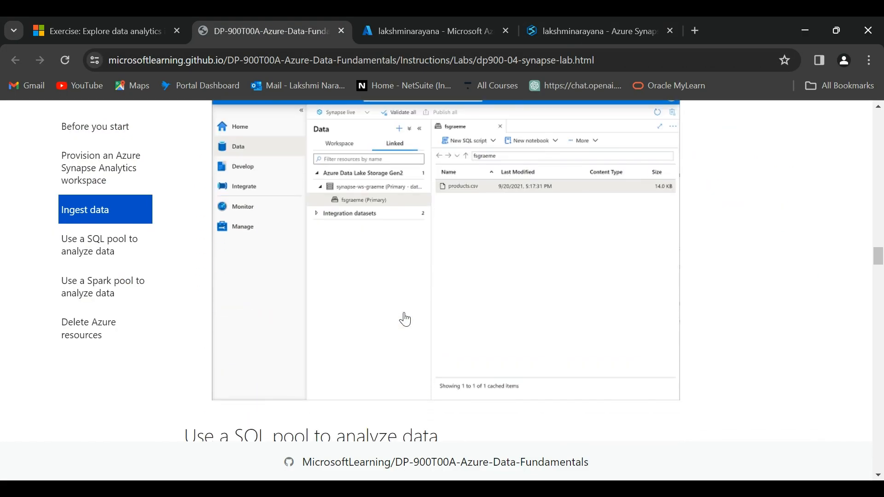
scroll(405, 320, down, 12)
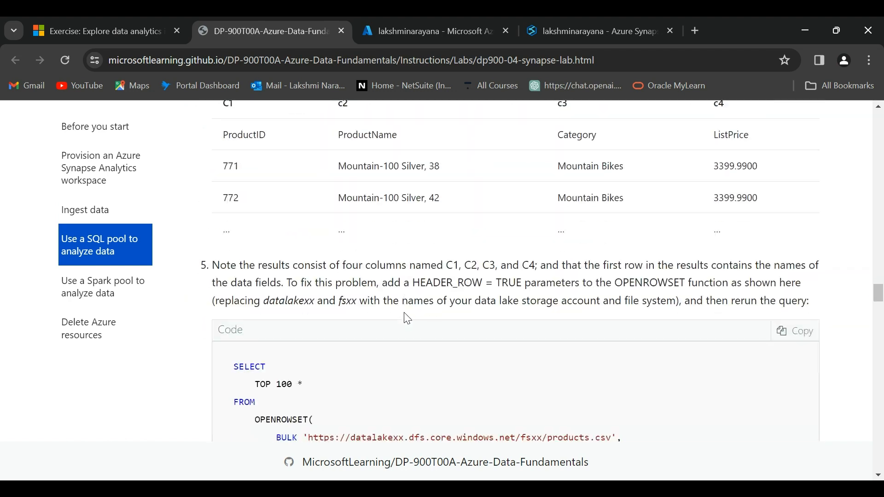
scroll(406, 317, down, 5)
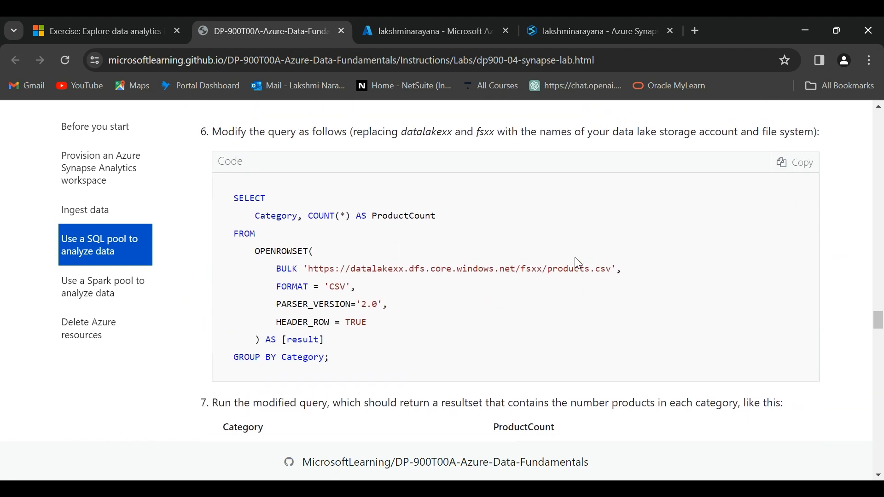
click(785, 171)
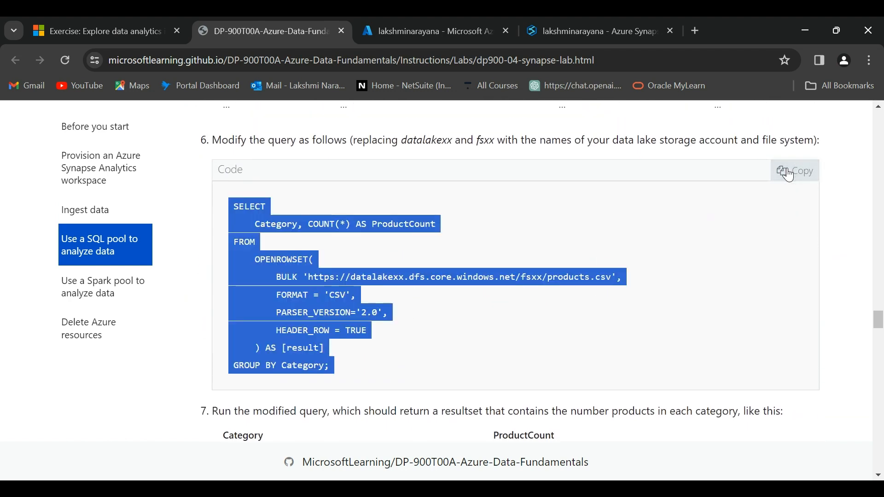
- Switch to Synapse Studio and comment out the existing TOP 100 query in SQL script 1 with a block comment
click(464, 20)
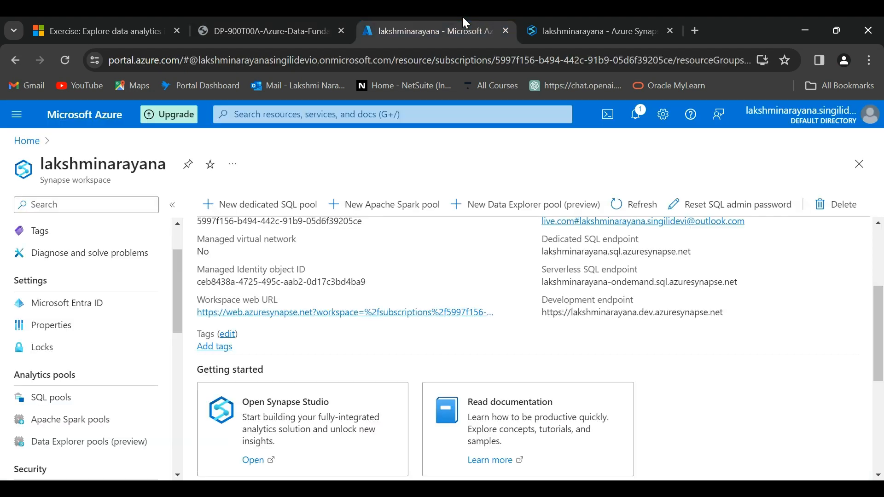
click(588, 18)
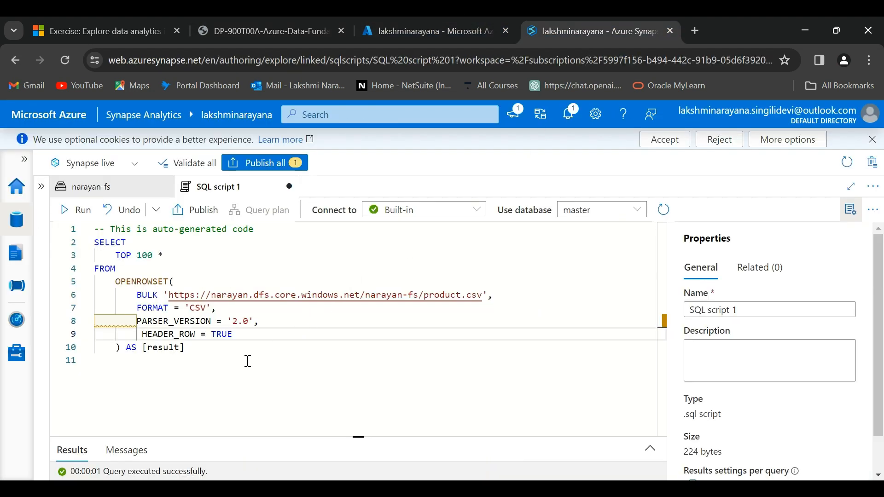
click(96, 243)
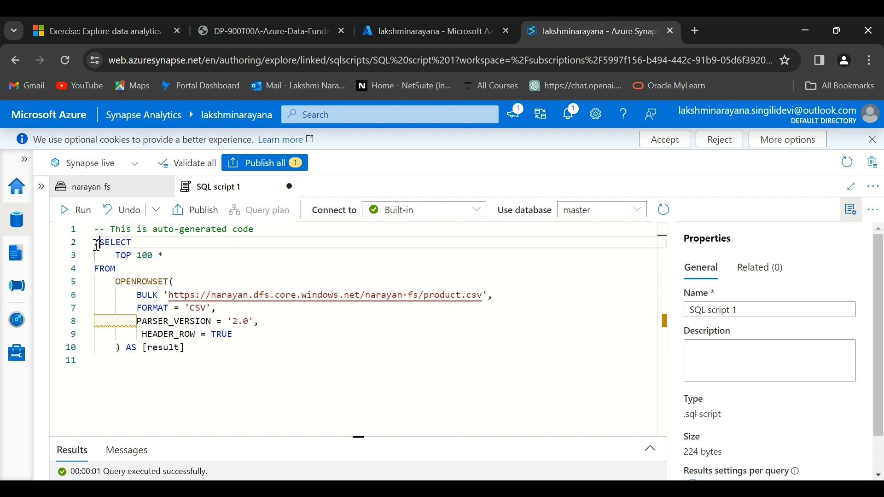
text(*)
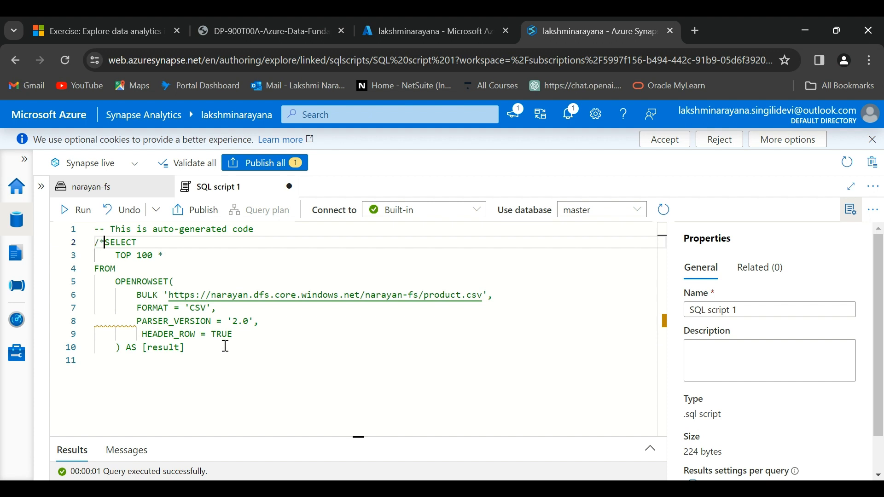
click(201, 355)
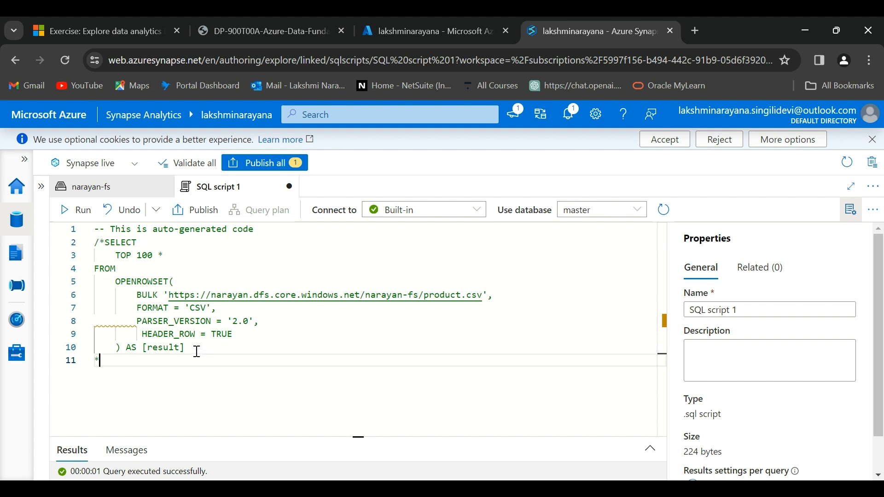
key(Return)
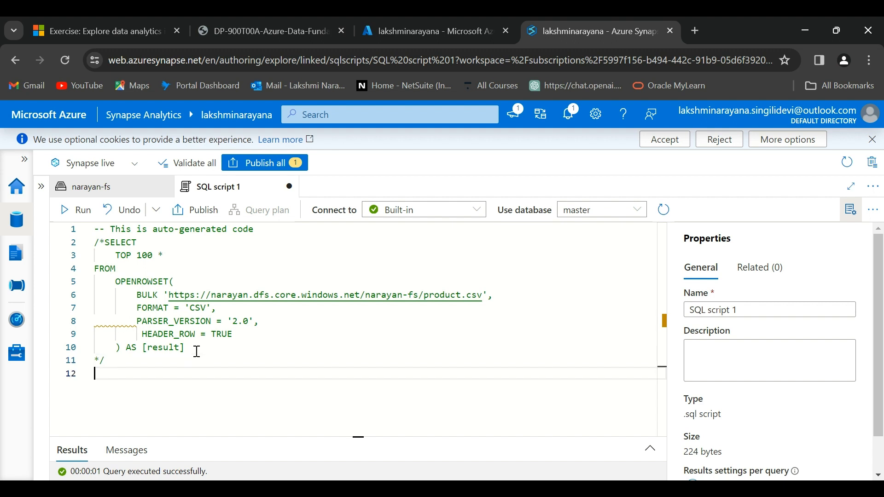
key(ctrl+v)
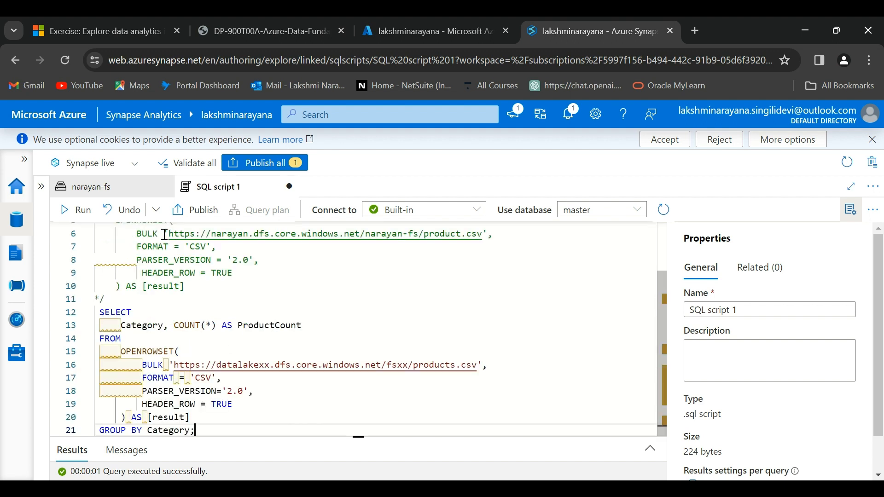
drag(165, 235, 491, 296)
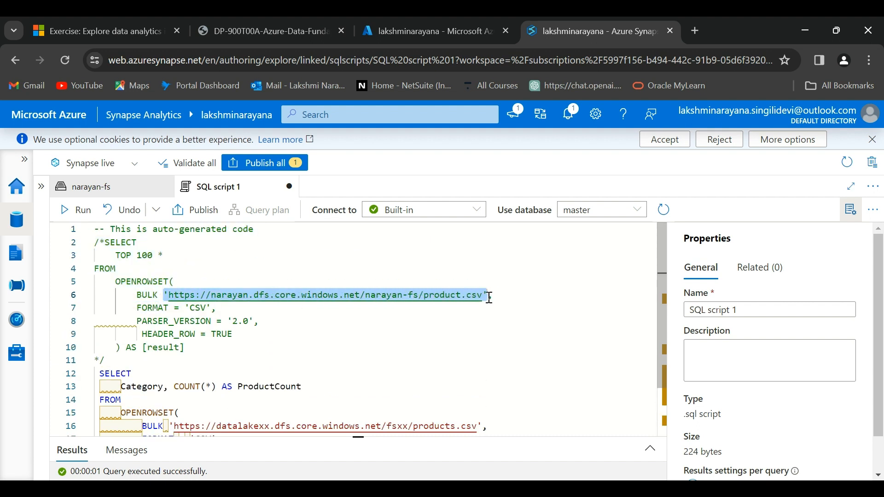
scroll(369, 381, down, 1)
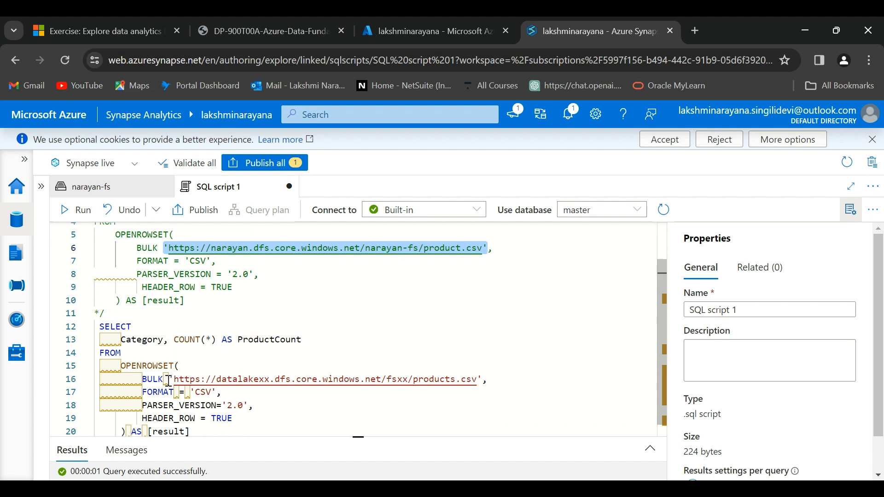
drag(169, 381, 485, 379)
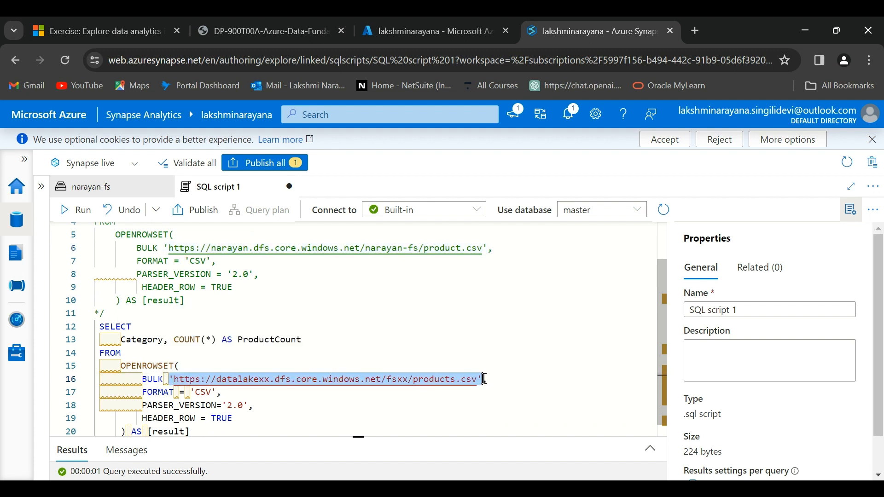
key(ctrl+v)
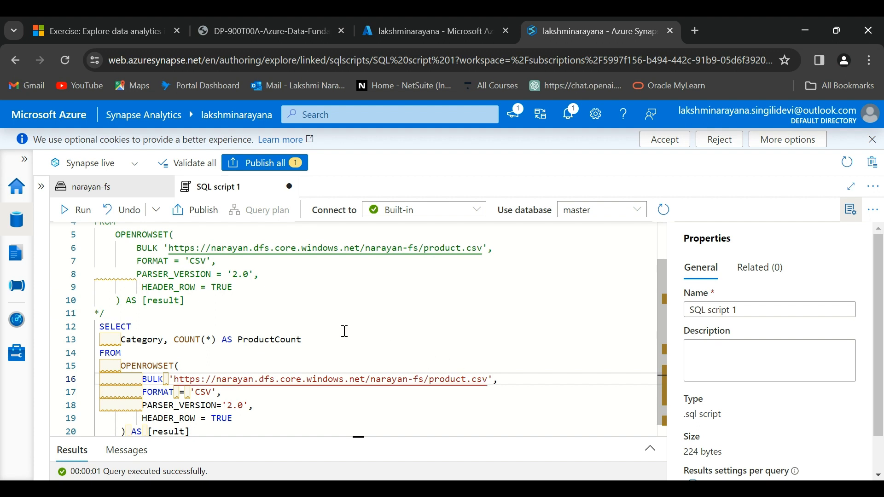
- Run the product count query, make the browser full screen, and enlarge the results pane to inspect the chart
scroll(345, 331, down, 1)
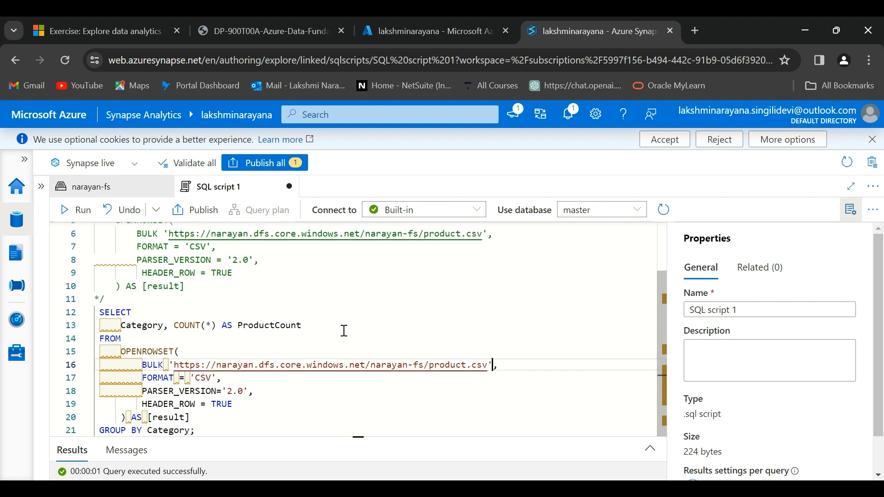
click(73, 209)
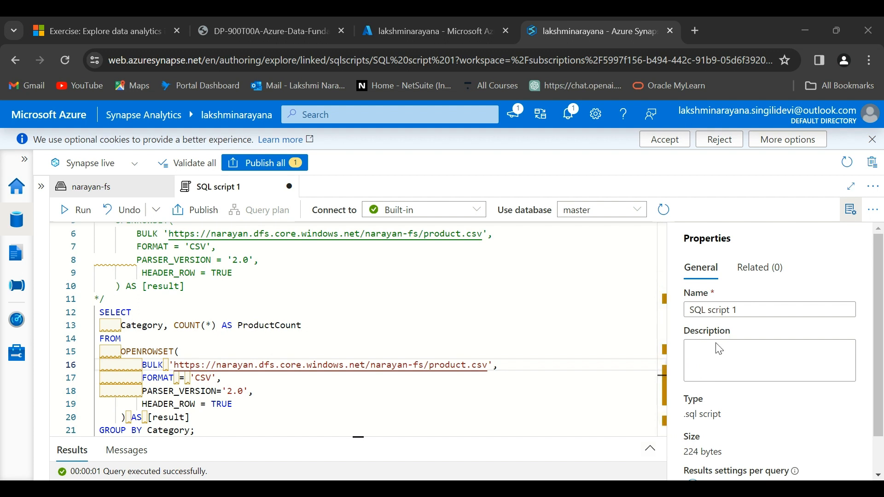
click(651, 450)
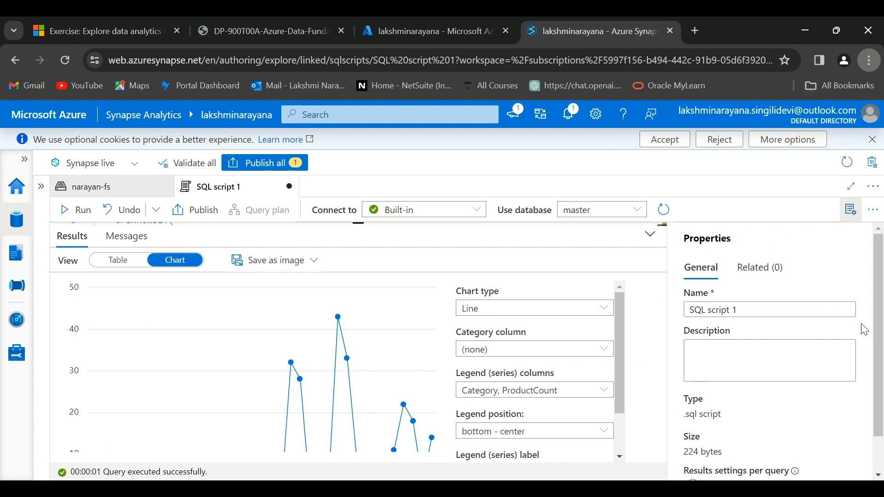
key(F11)
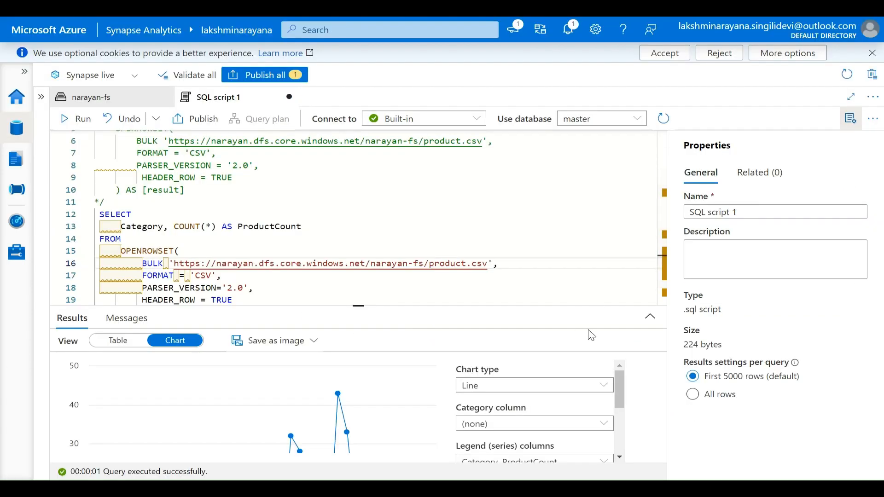
click(649, 321)
mouse_move(304, 317)
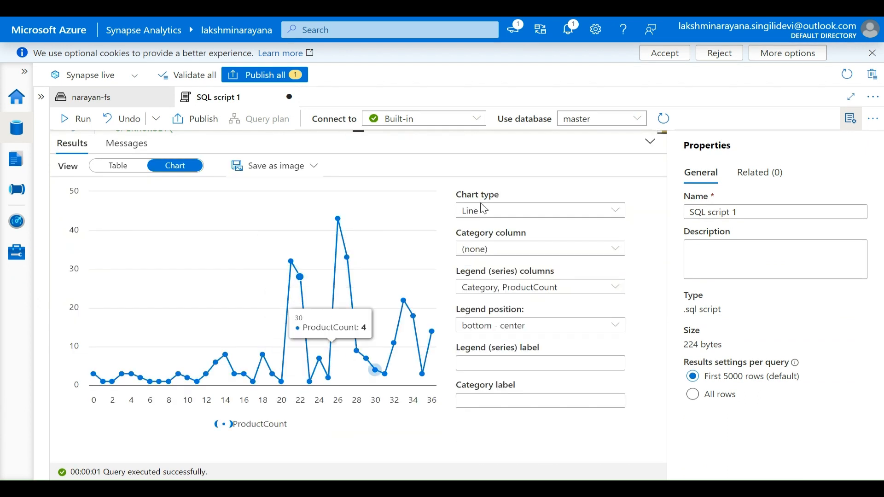
- Review the GROUP BY Category query, and examine its category and product count results as a table
click(649, 141)
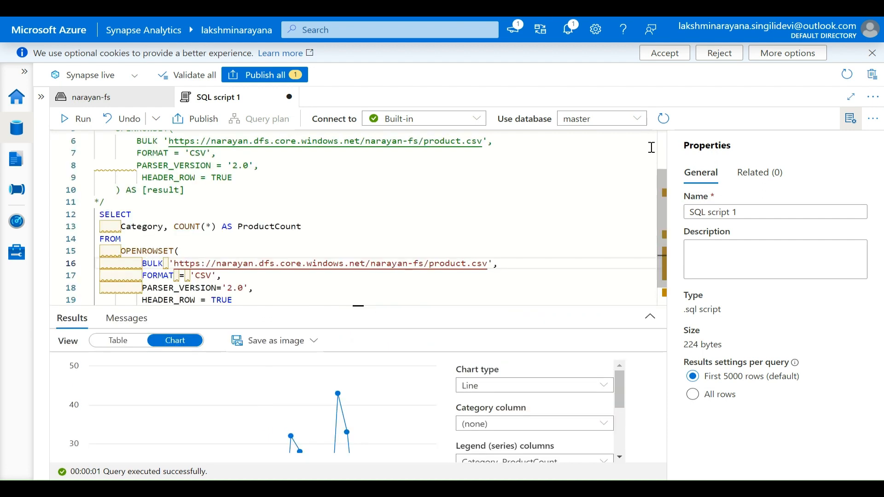
scroll(322, 231, down, 1)
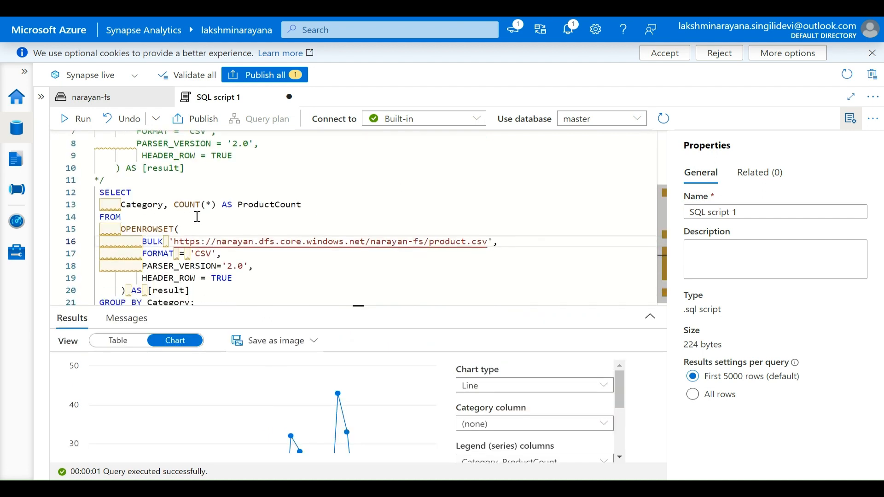
scroll(299, 214, down, 1)
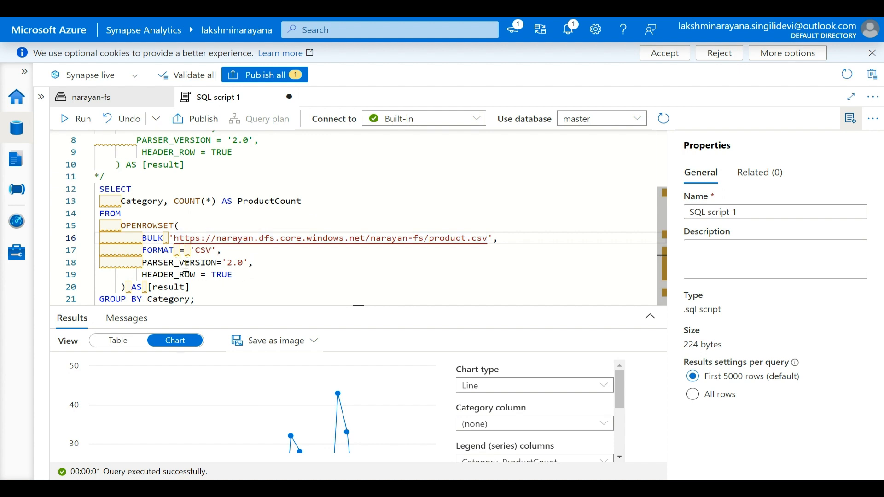
click(650, 317)
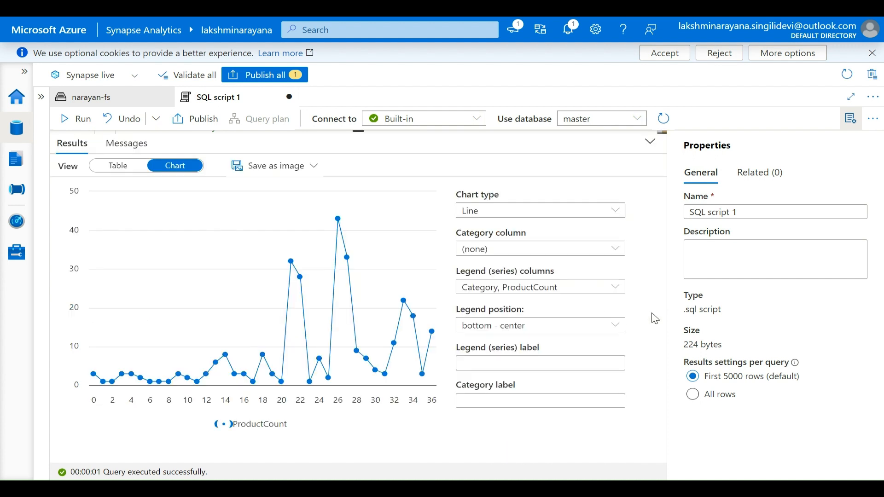
click(118, 167)
scroll(270, 318, down, 3)
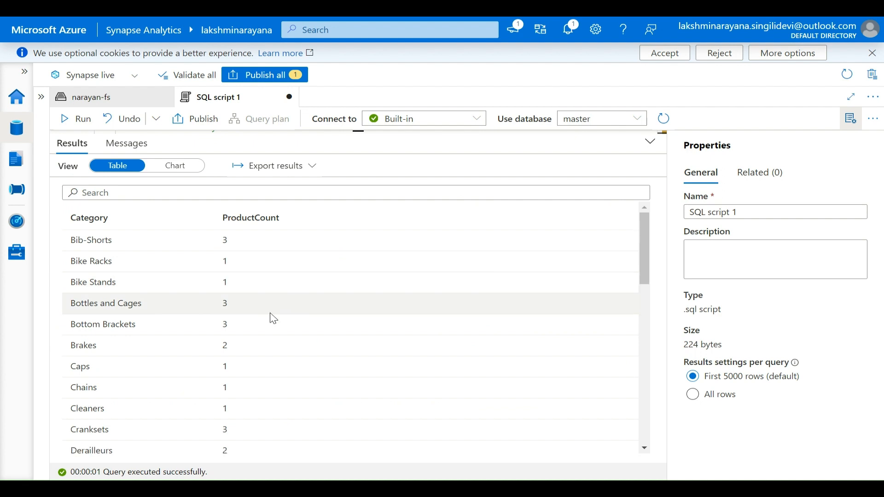
scroll(199, 320, up, 1)
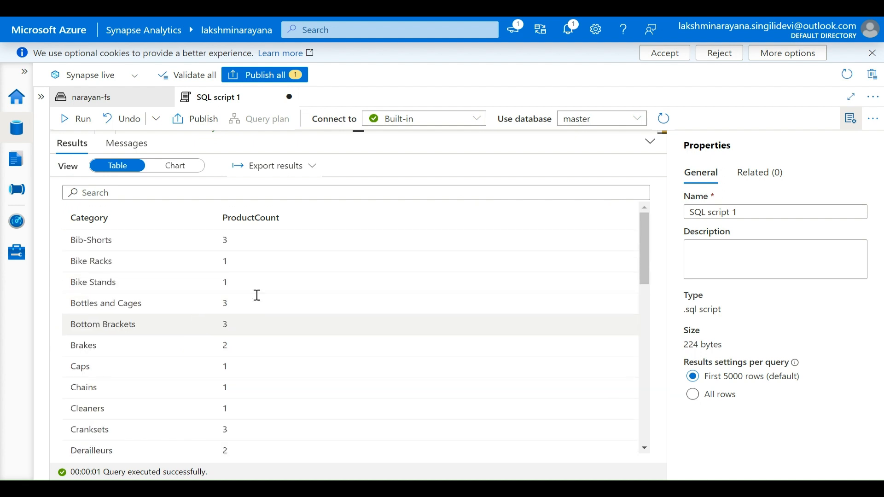
- Show the results as a chart, try the Bar type, set it to Column, and shrink the results pane to show the query
click(186, 166)
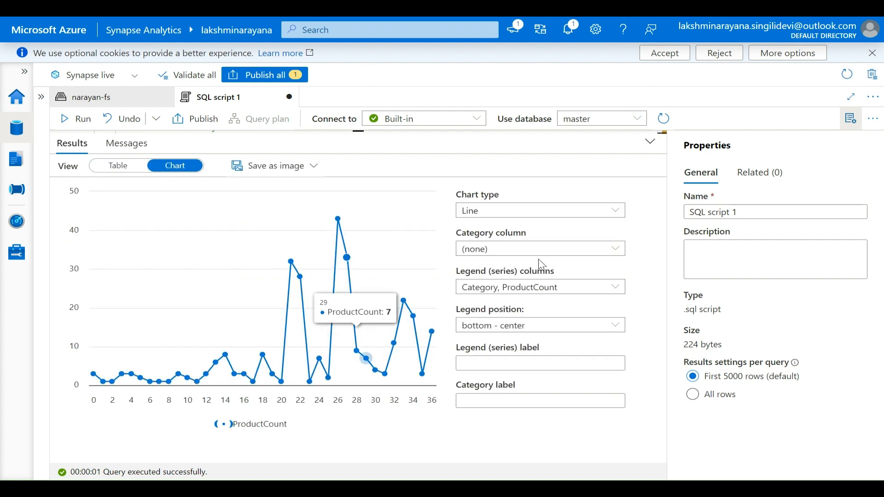
click(502, 212)
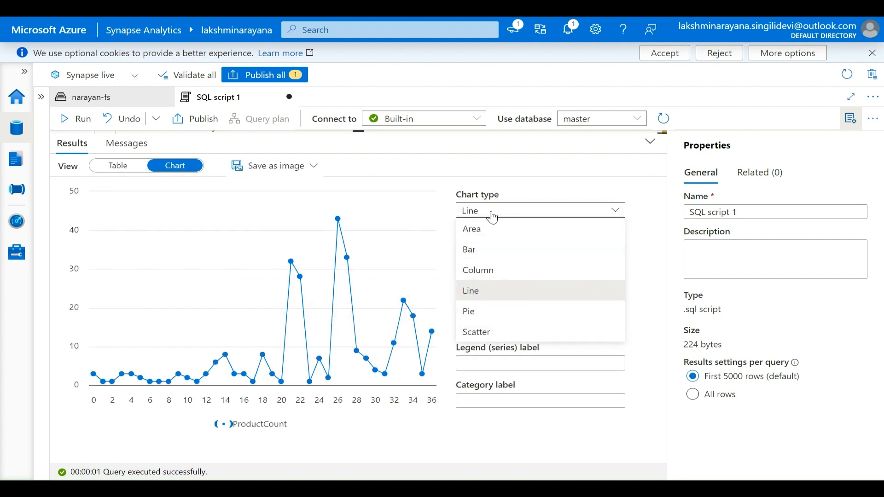
click(489, 256)
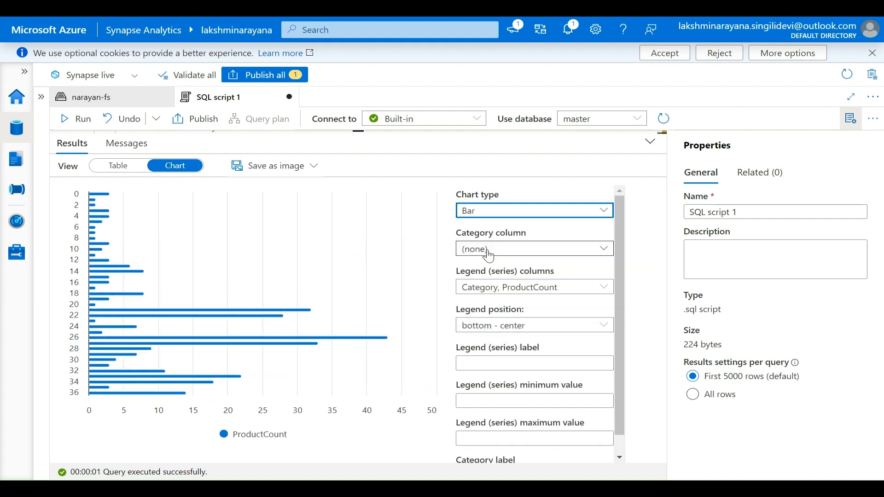
click(492, 215)
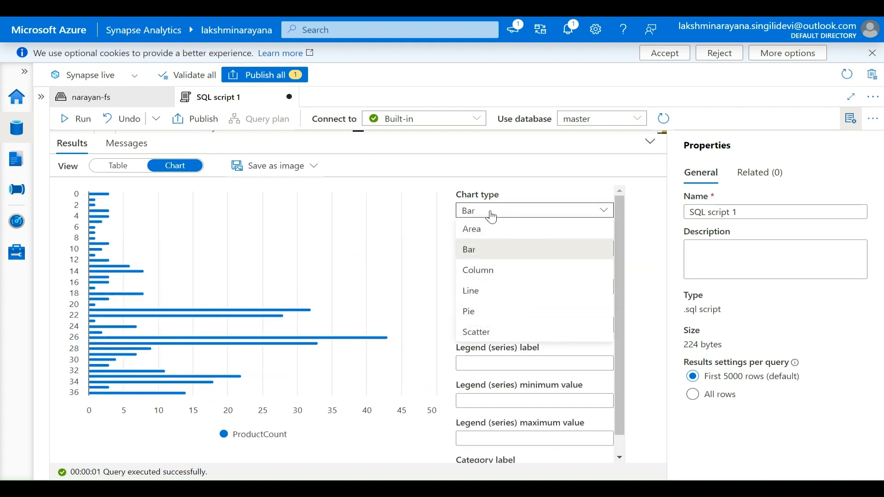
click(485, 278)
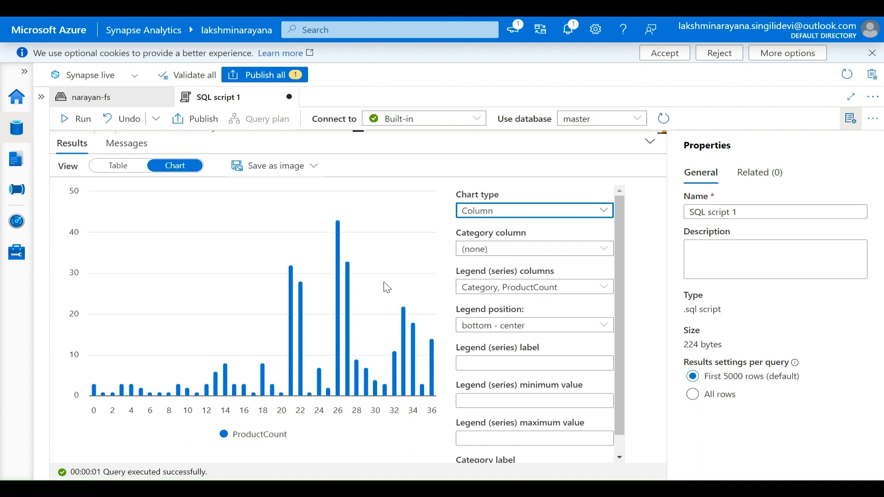
click(650, 142)
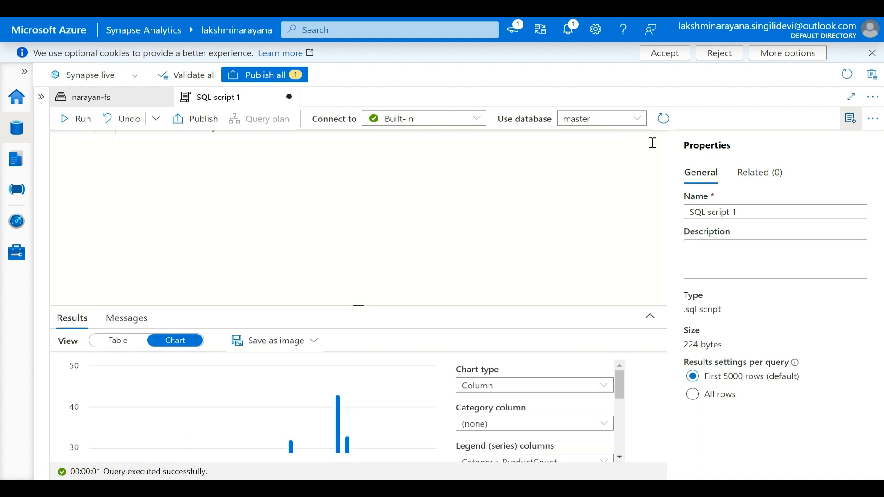
scroll(331, 232, up, 2)
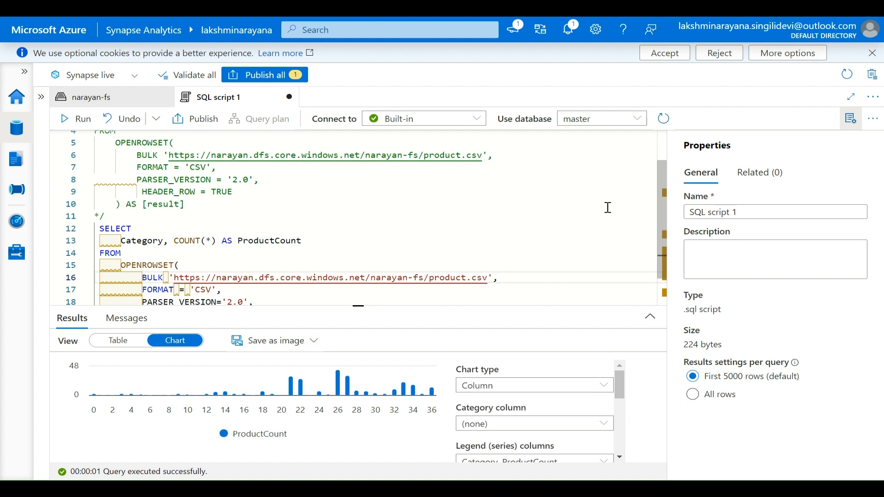
- Rename the SQL script as "Count products by category" in its properties
click(851, 121)
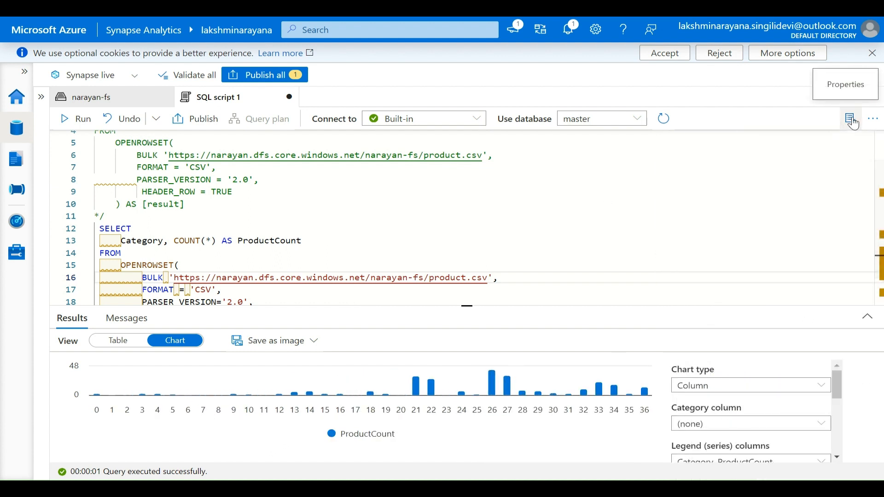
click(852, 121)
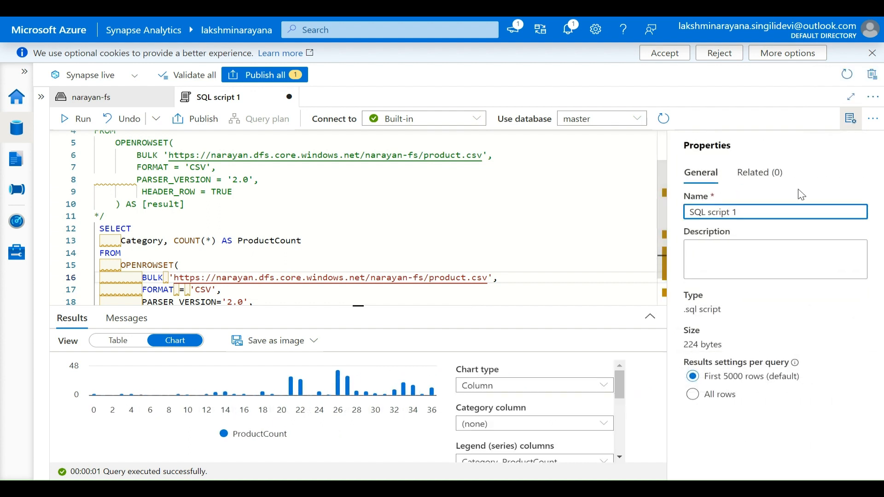
triple_click(739, 213)
key(BackSpace)
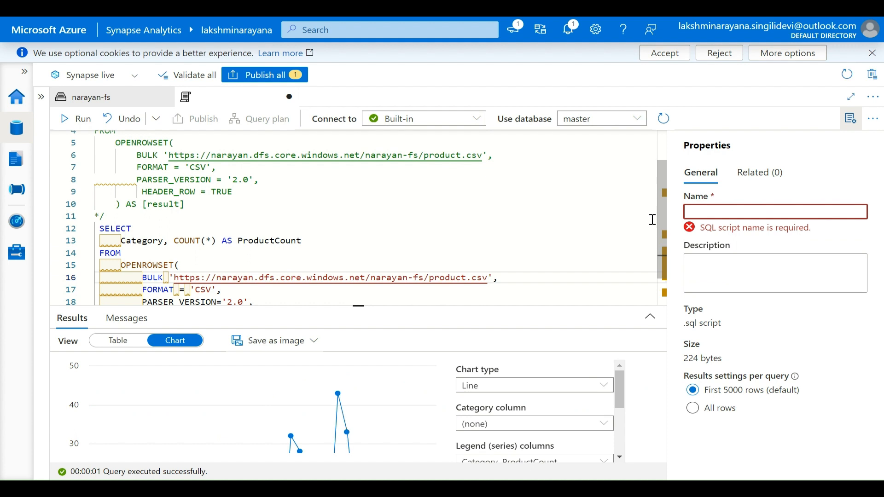
text(Co)
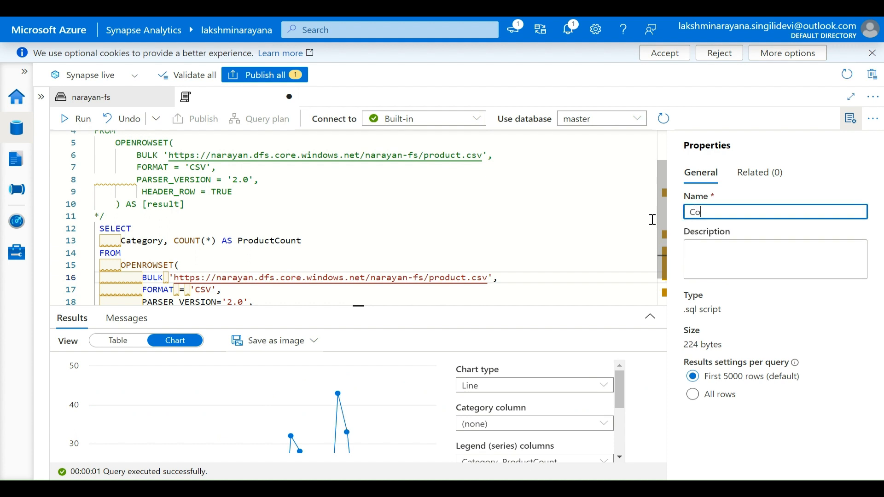
text(unt)
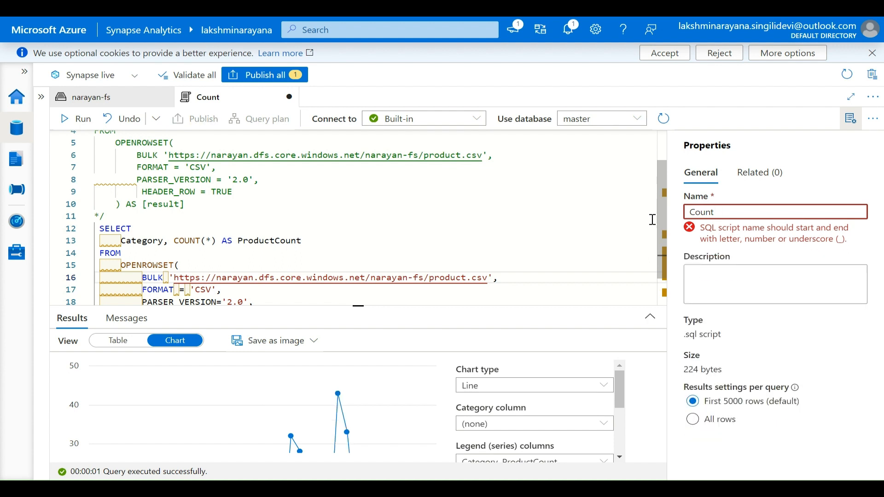
text( products by category)
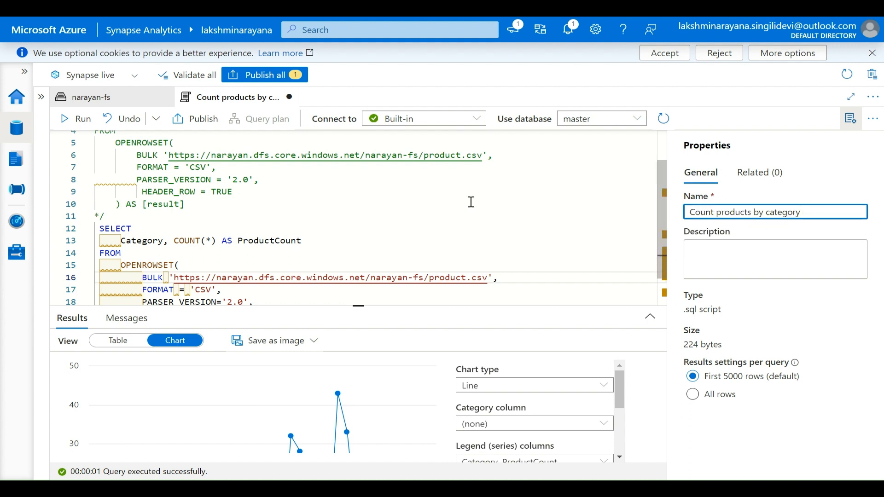
- Publish the pending "Count products by category" SQL script to the live environment and show it among the workspace's saved SQL scripts
click(265, 78)
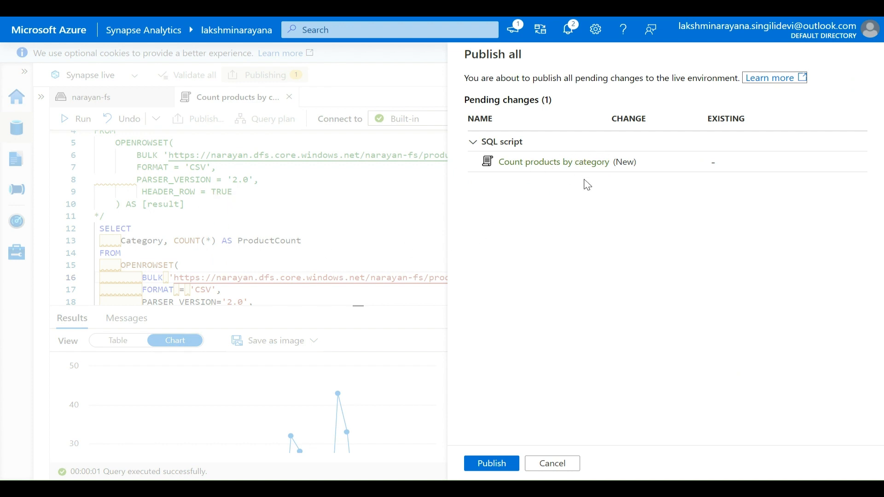
click(490, 463)
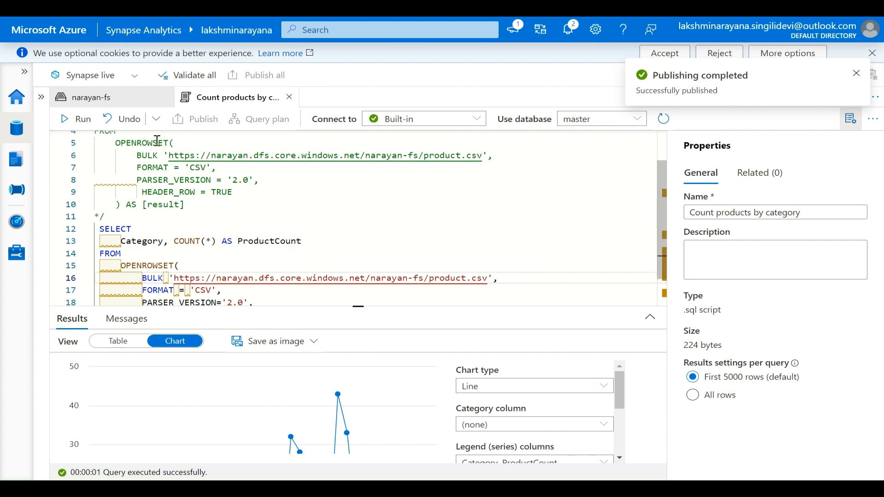
click(24, 71)
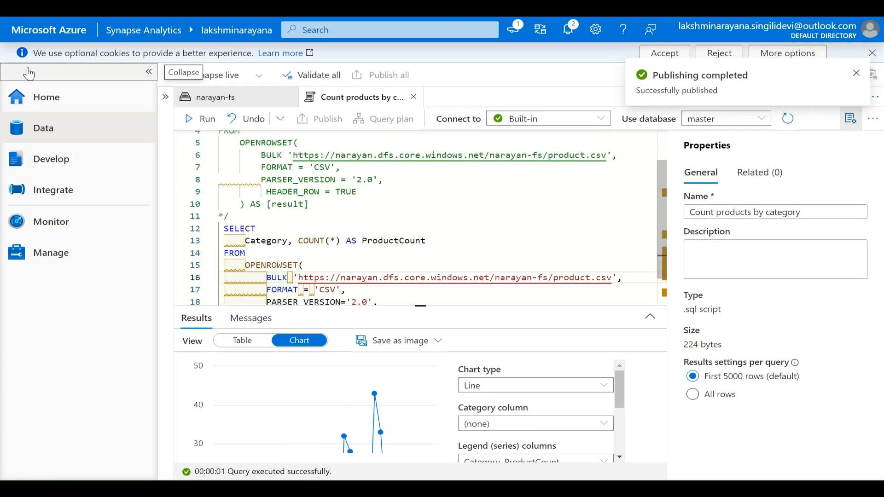
click(56, 163)
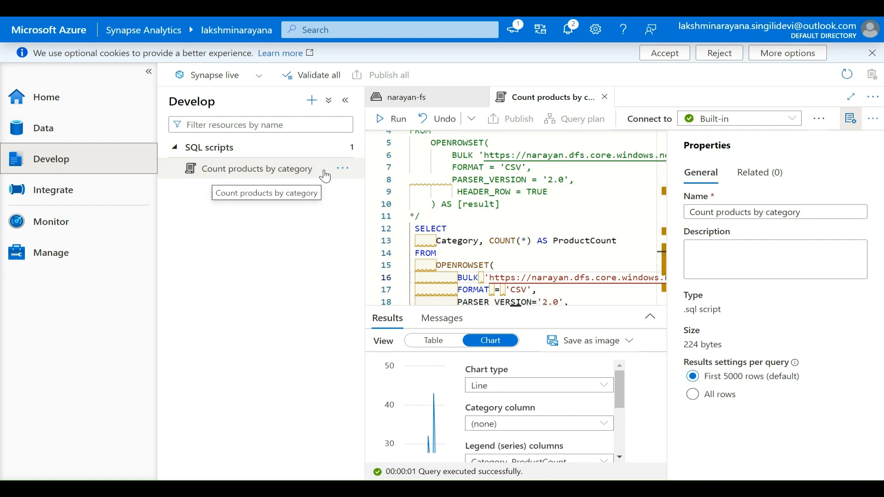
- Close the open script and file system tabs, and reopen the saved "Count products by category" script to review its code
click(605, 97)
click(480, 97)
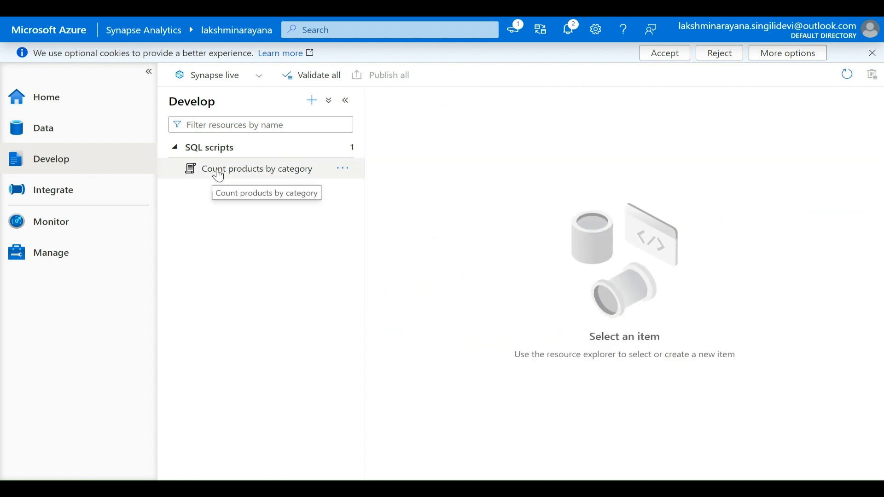
click(255, 171)
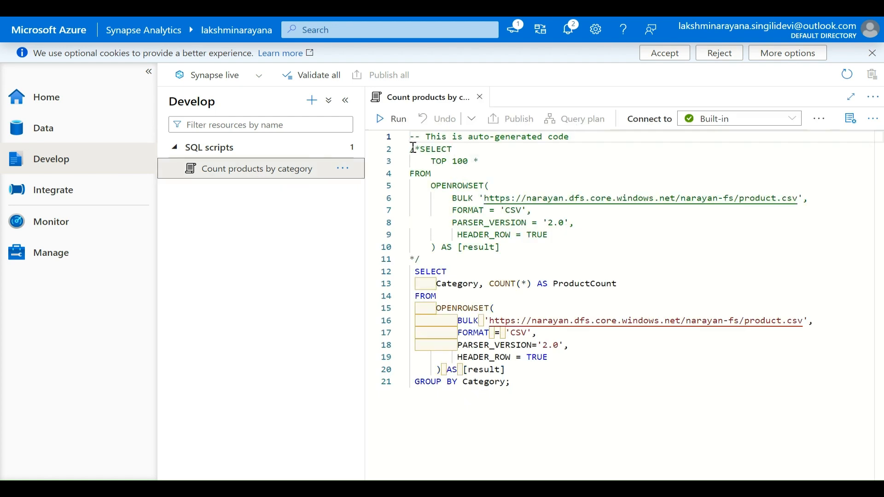
drag(412, 147, 417, 275)
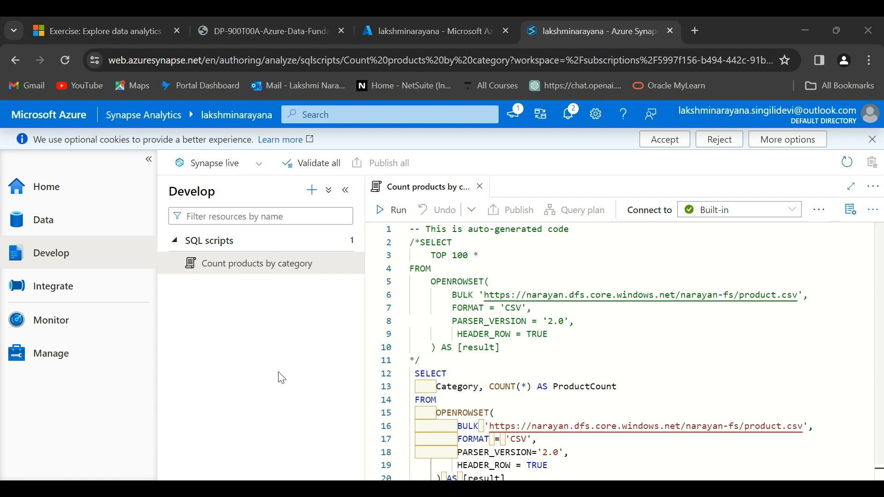
click(56, 234)
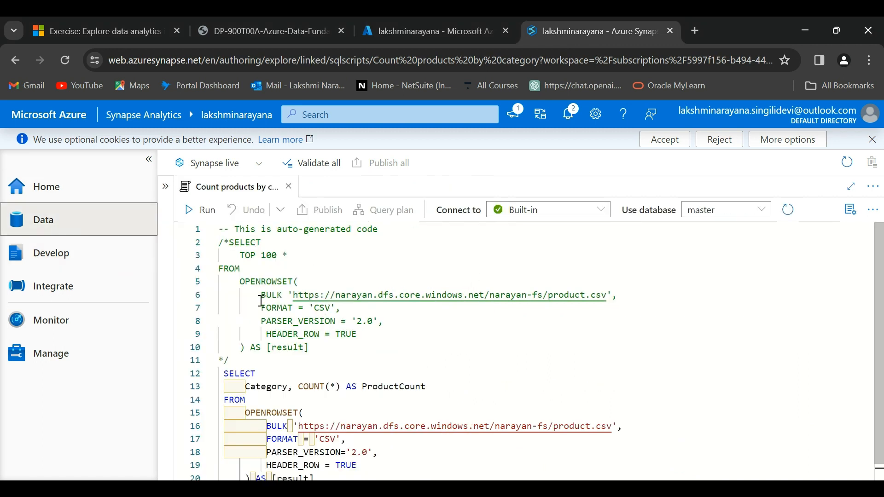
click(92, 259)
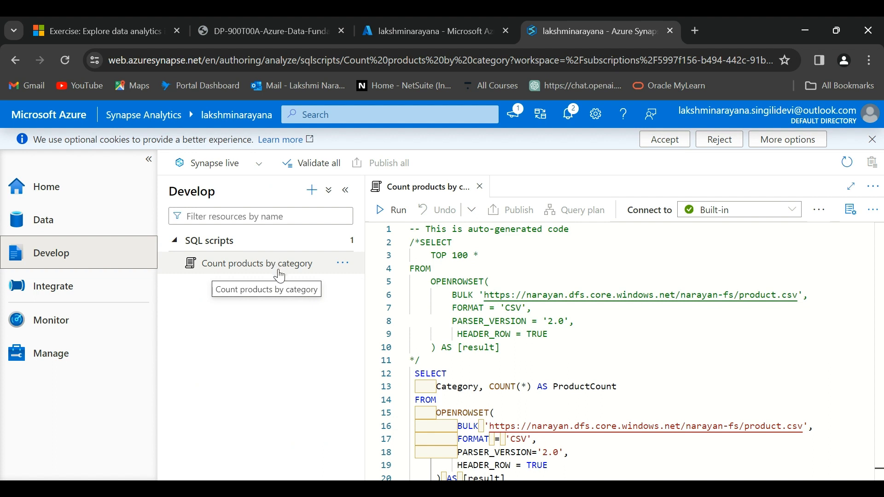
- Run the reopened "Count products by category" script and make the browser full screen
scroll(520, 330, down, 1)
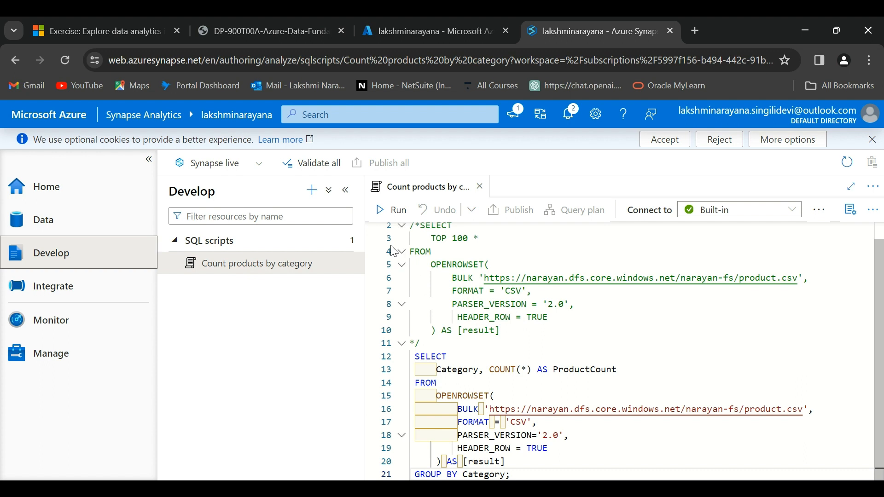
click(390, 210)
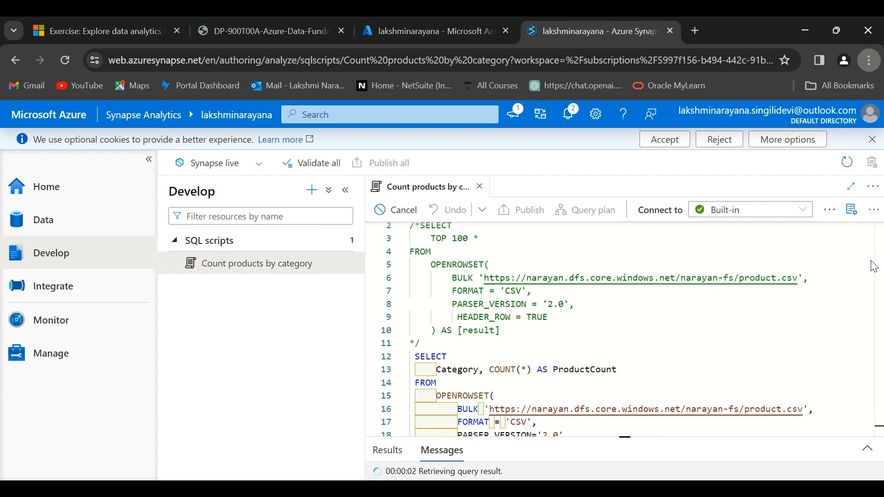
key(F11)
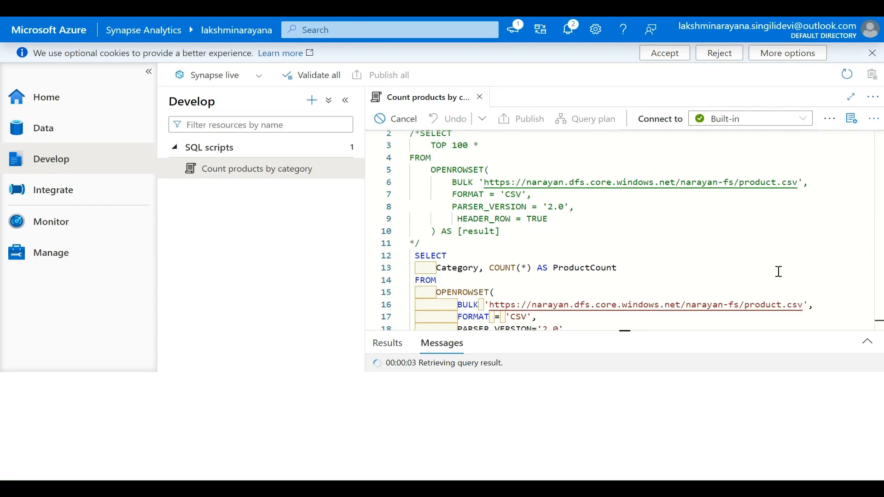
scroll(510, 395, down, 2)
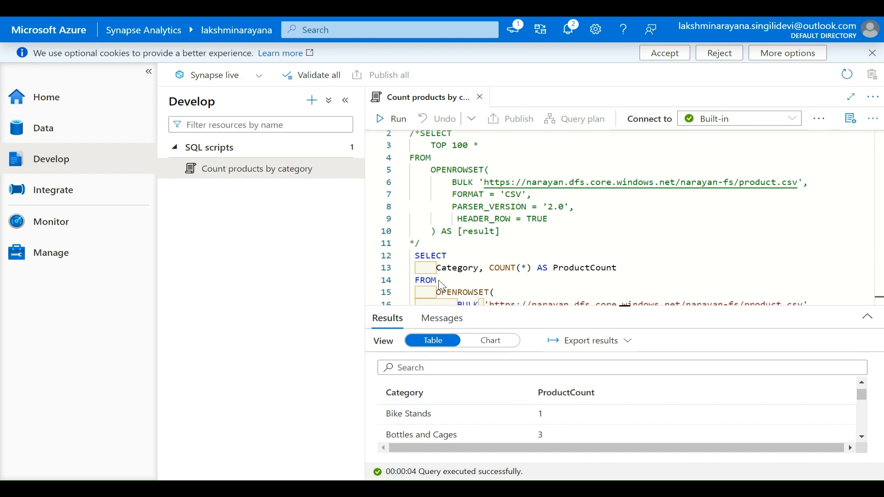
- Show the results as an enlarged Column chart with Category as the category column and ProductCount as the legend series
click(344, 101)
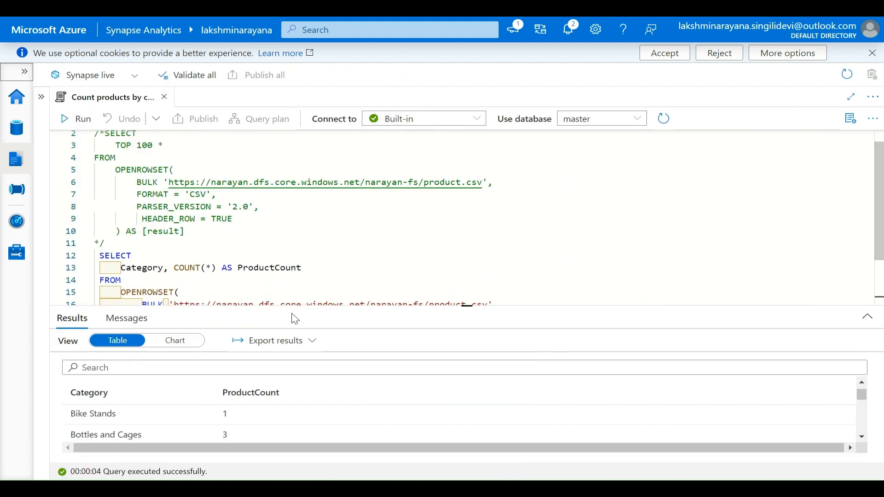
click(181, 344)
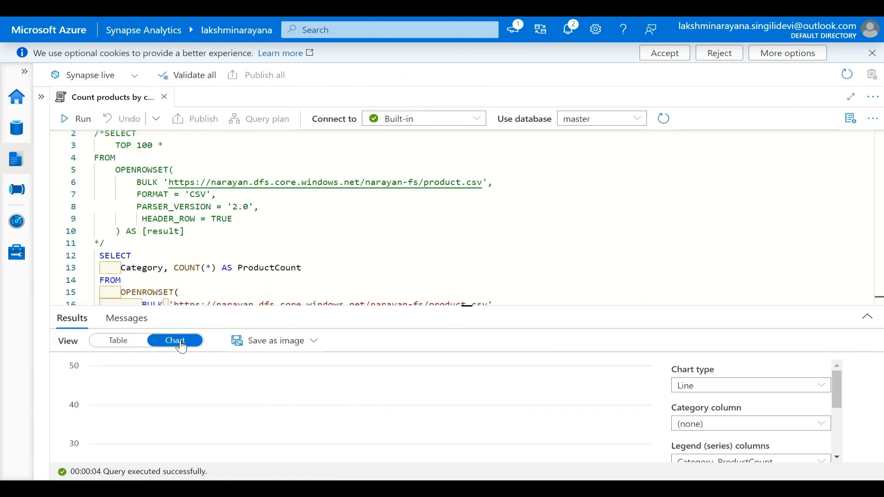
click(868, 320)
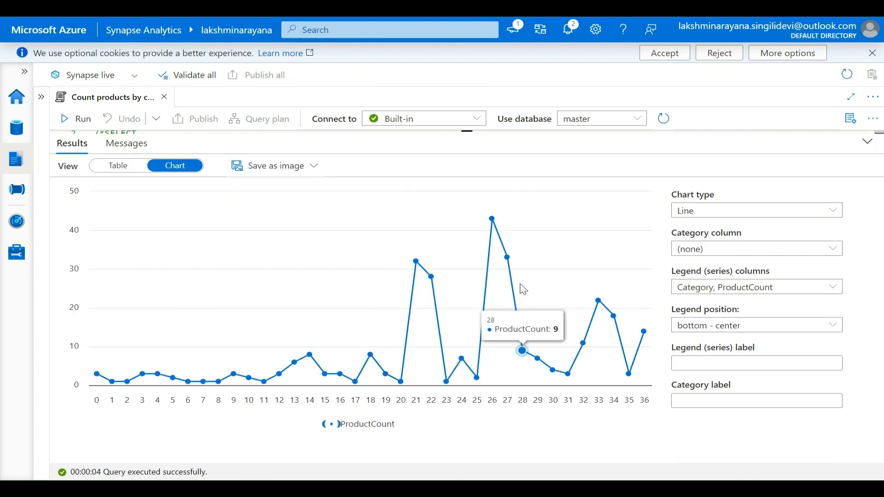
click(703, 220)
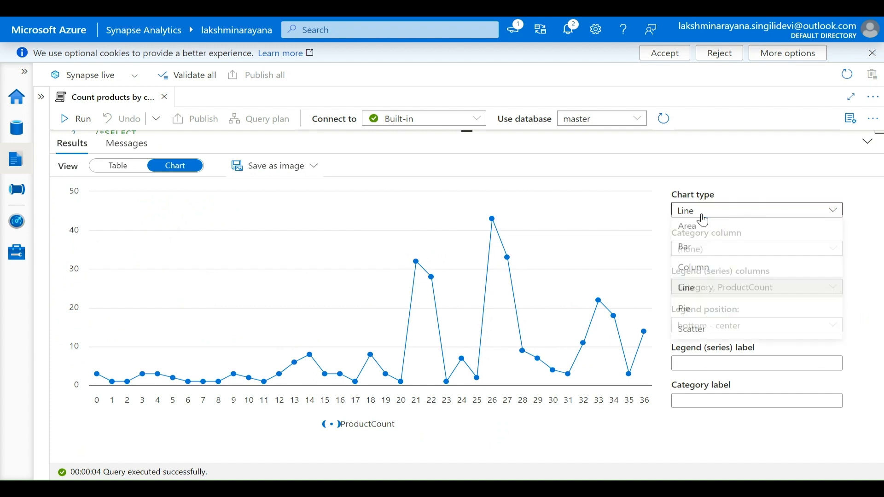
click(699, 274)
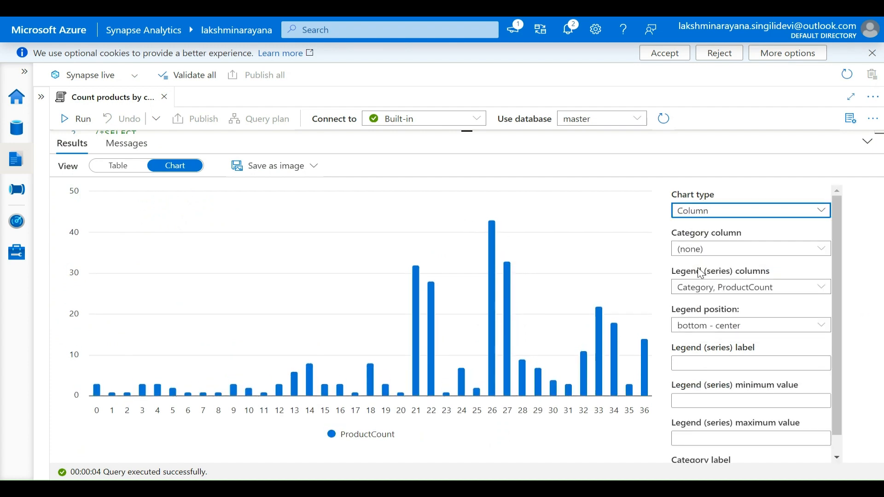
click(731, 249)
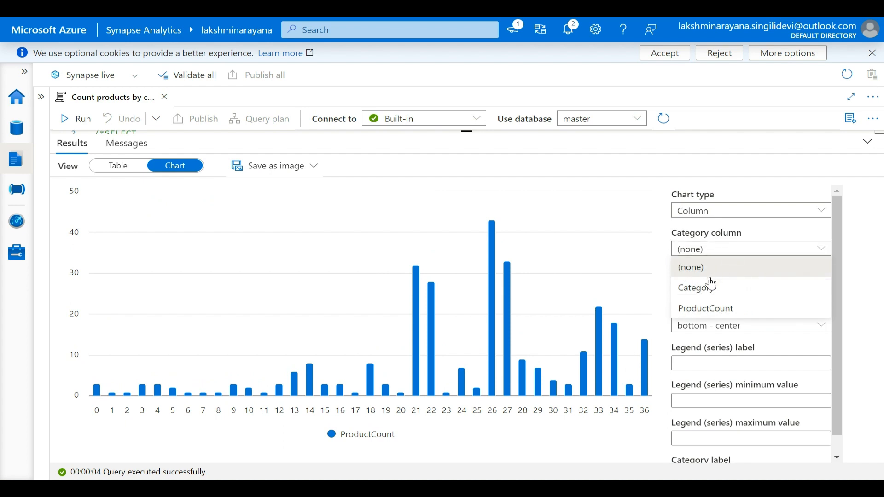
click(696, 289)
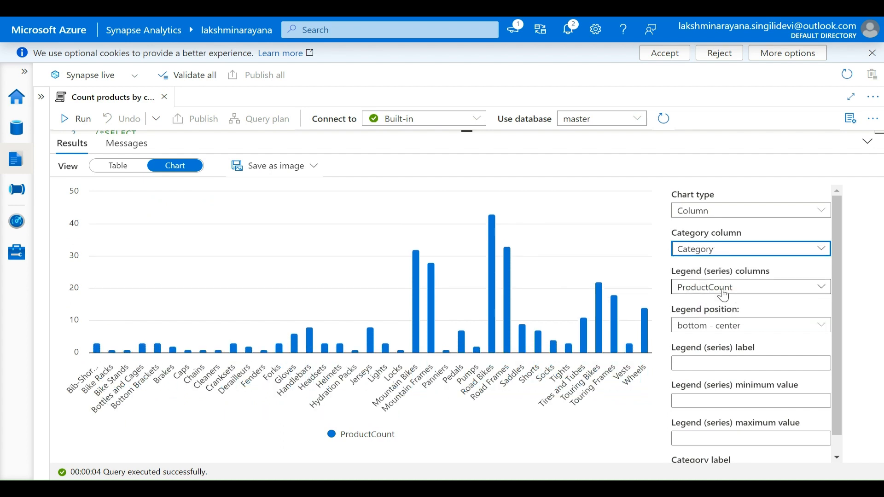
click(724, 293)
click(723, 293)
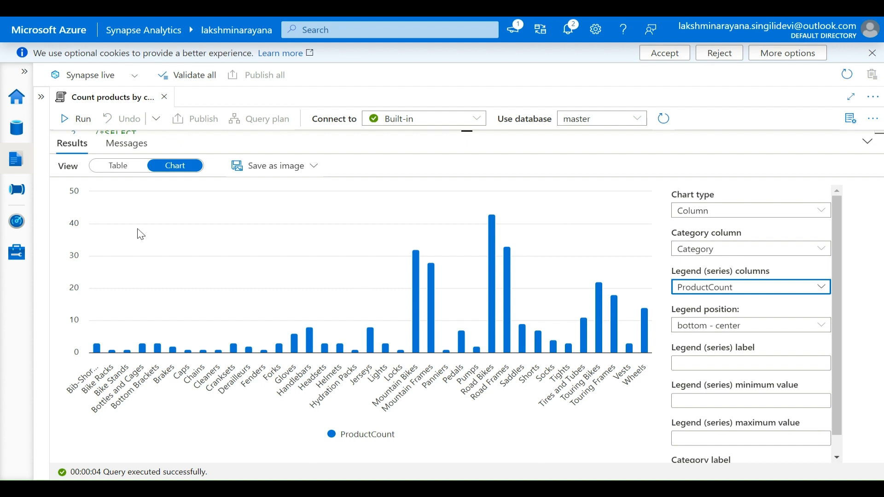
- Close the script and look through the workspace's SQL pools and Apache Spark pools in the management area
click(163, 97)
click(17, 130)
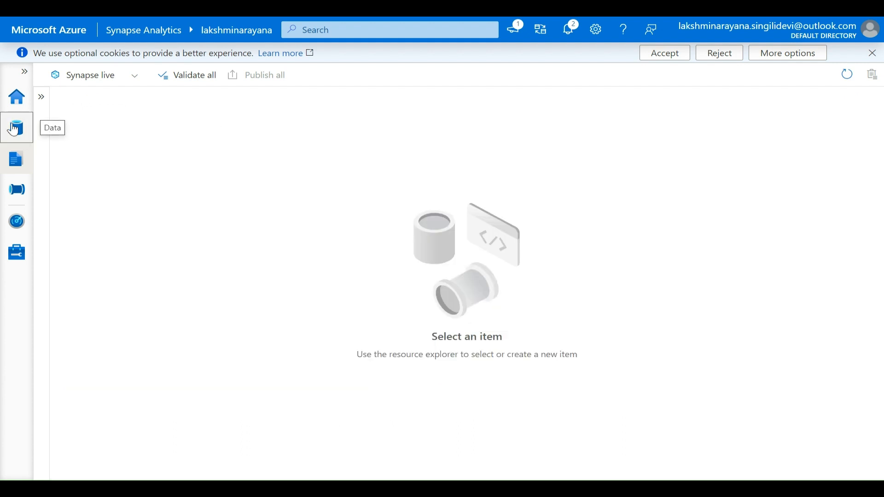
click(17, 105)
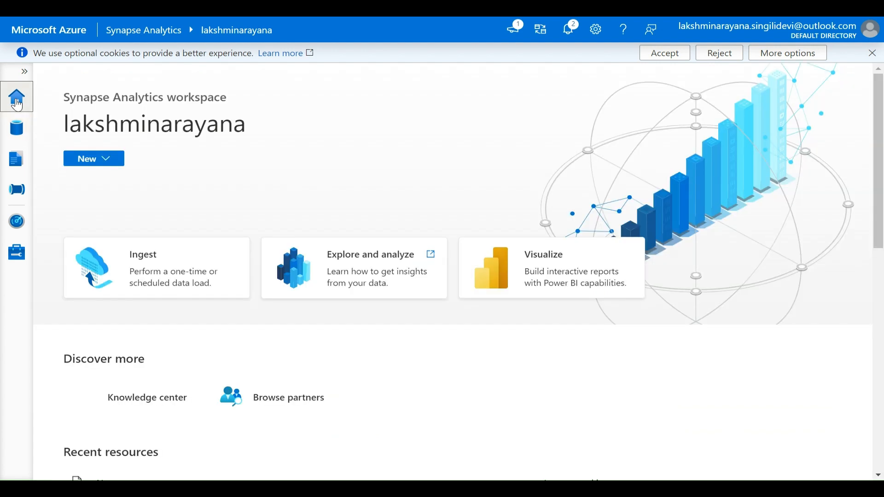
click(18, 254)
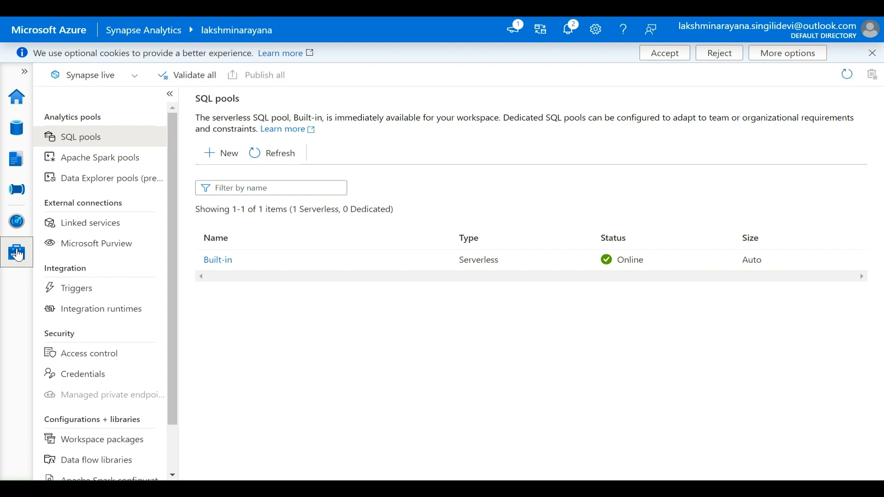
click(92, 161)
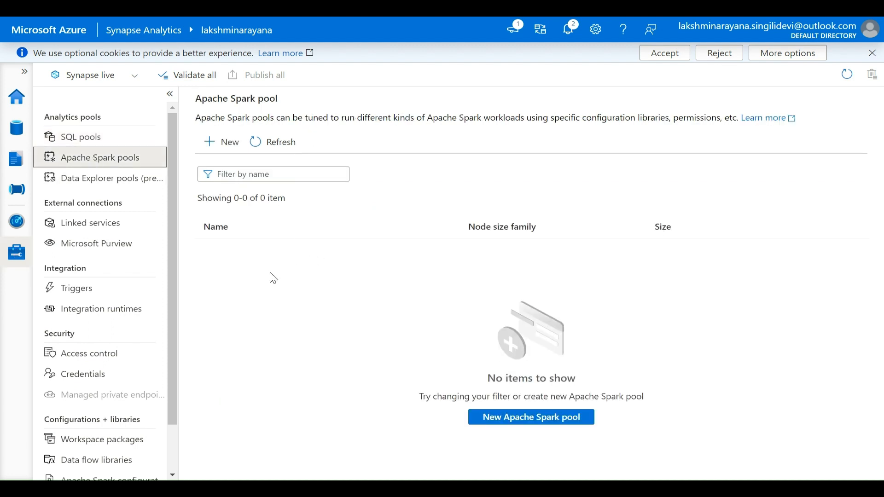
click(69, 143)
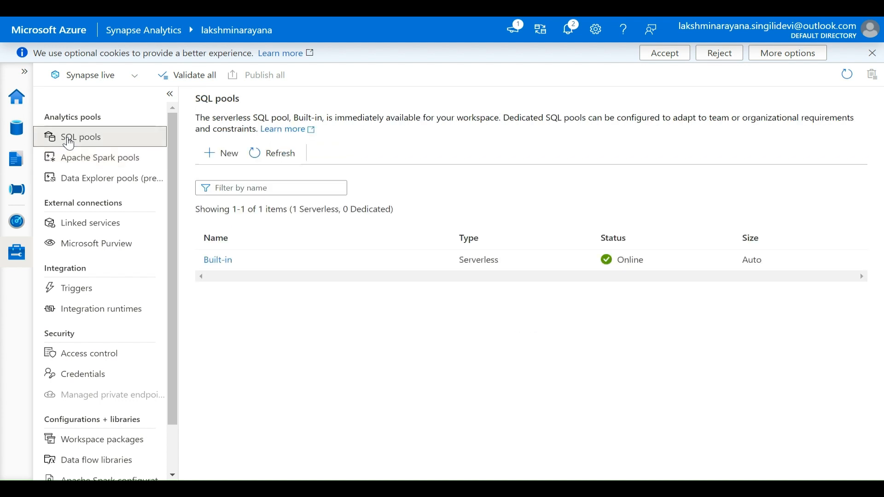
- Start a new Apache Spark pool named "spark" with the node size Small (4 vCores / 32 GB)
click(74, 157)
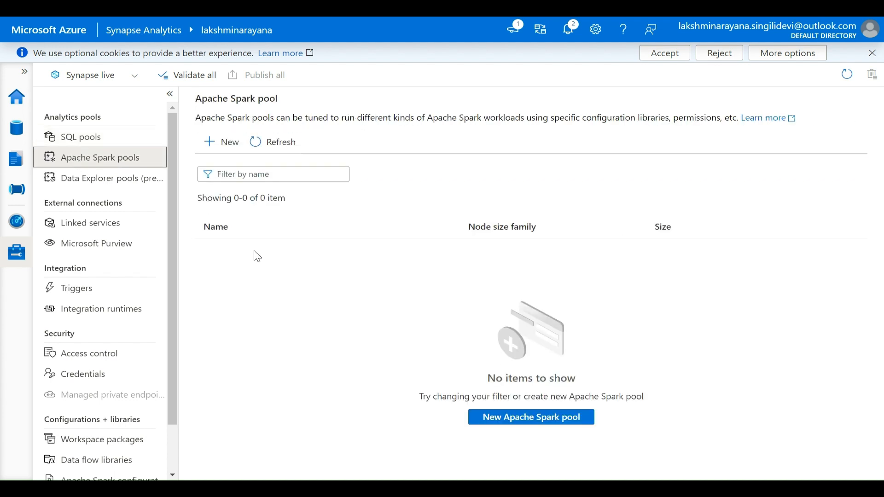
click(205, 143)
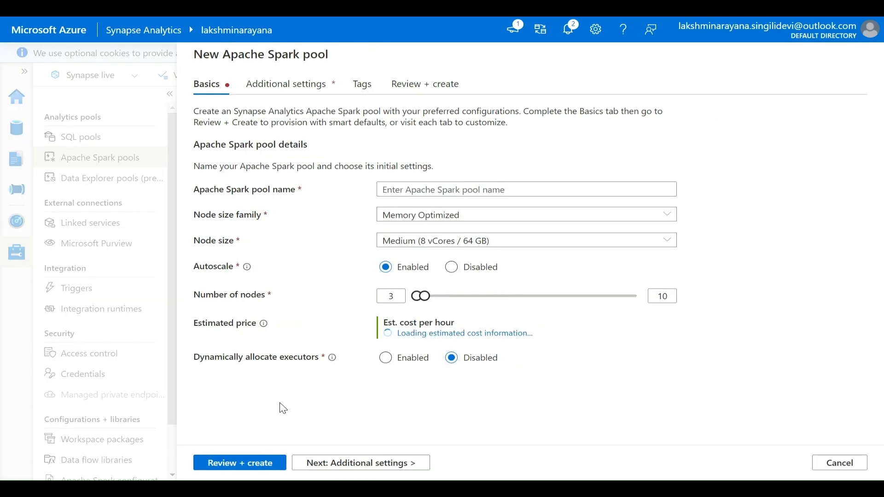
click(428, 189)
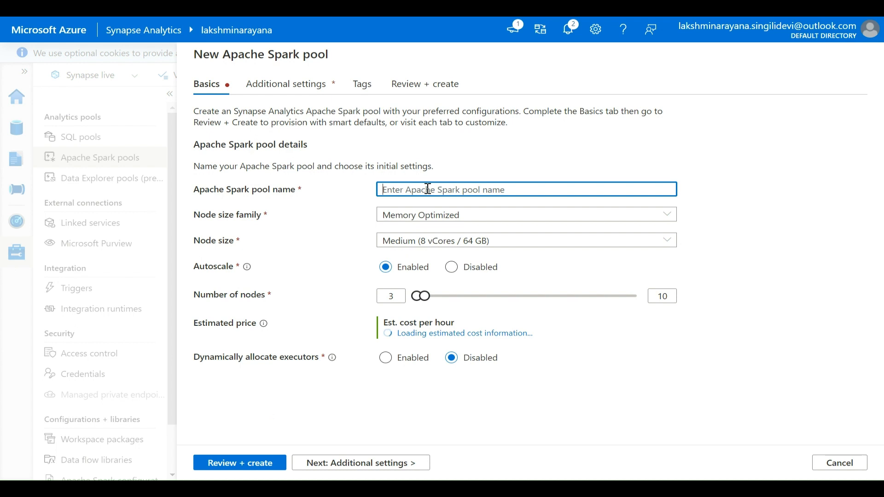
text(spark)
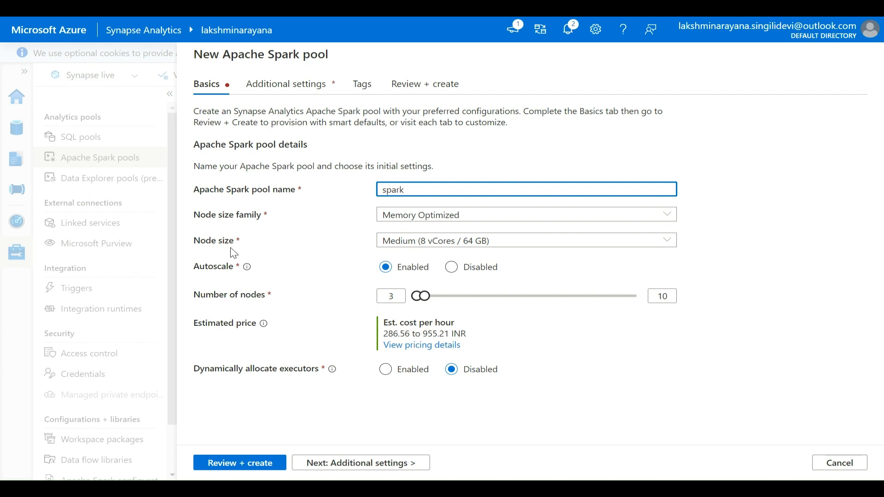
click(446, 246)
click(435, 258)
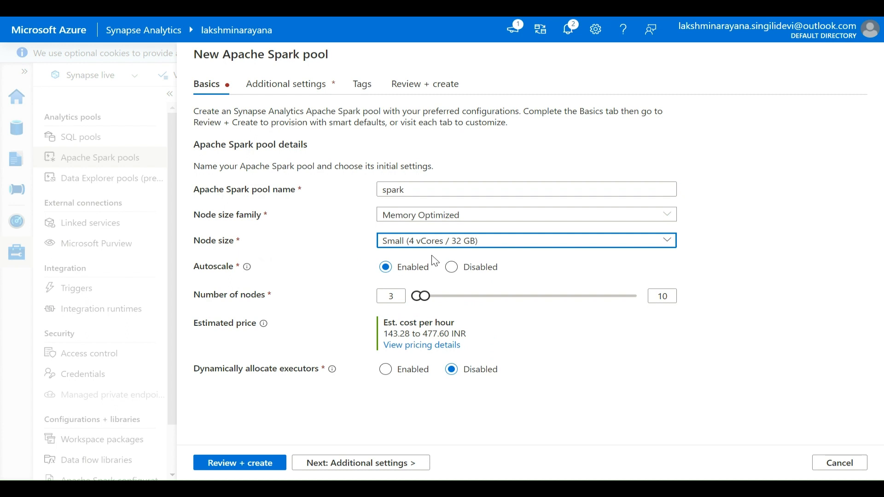
- Set the Spark pool's maximum nodes to 3, leave dynamic executor allocation disabled, and proceed to the additional settings
drag(424, 297, 416, 297)
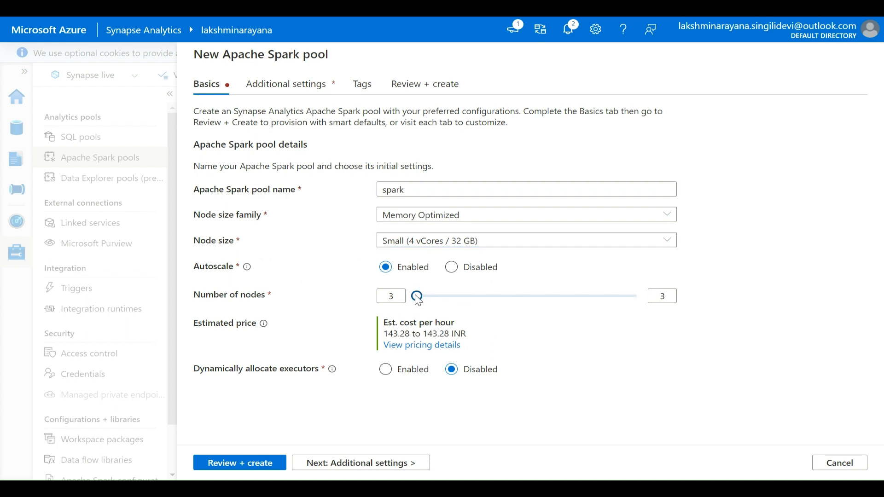
click(386, 370)
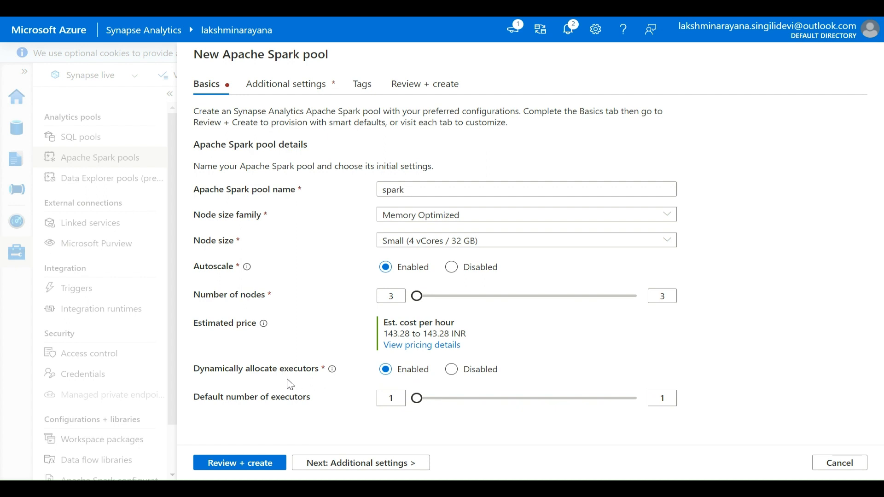
click(451, 369)
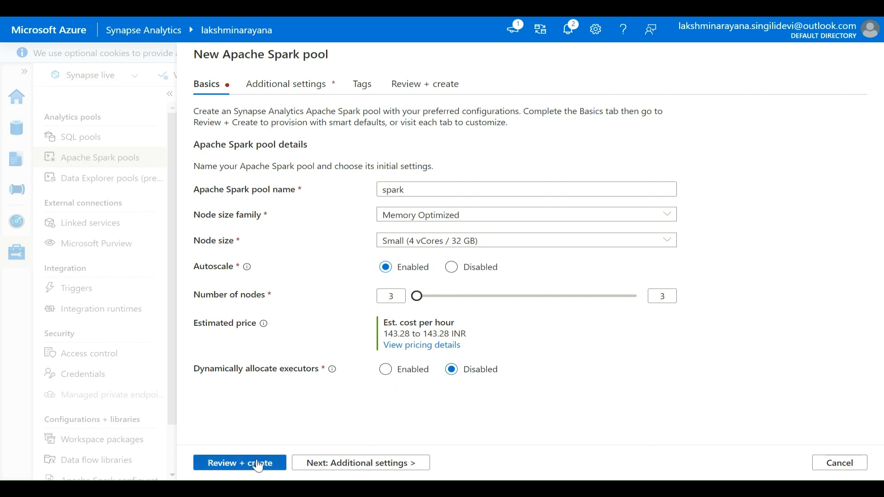
click(324, 464)
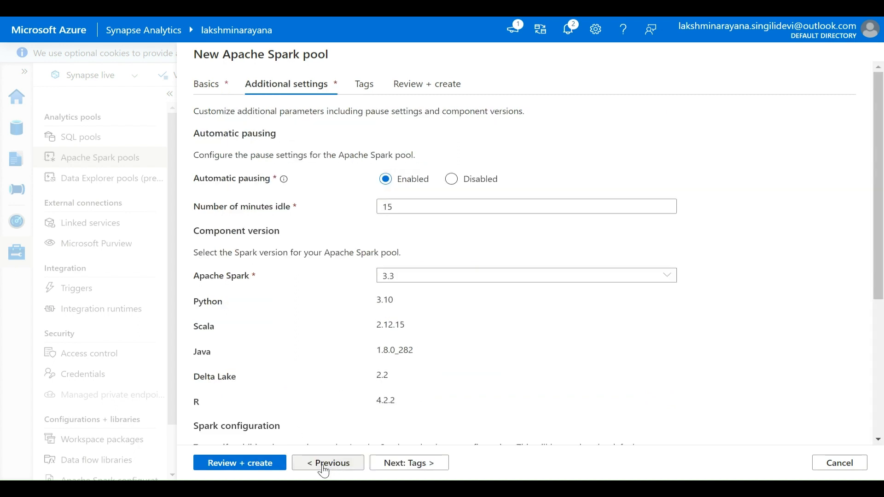
- Skip the tags for the Spark pool, review the configuration and create the pool
click(391, 469)
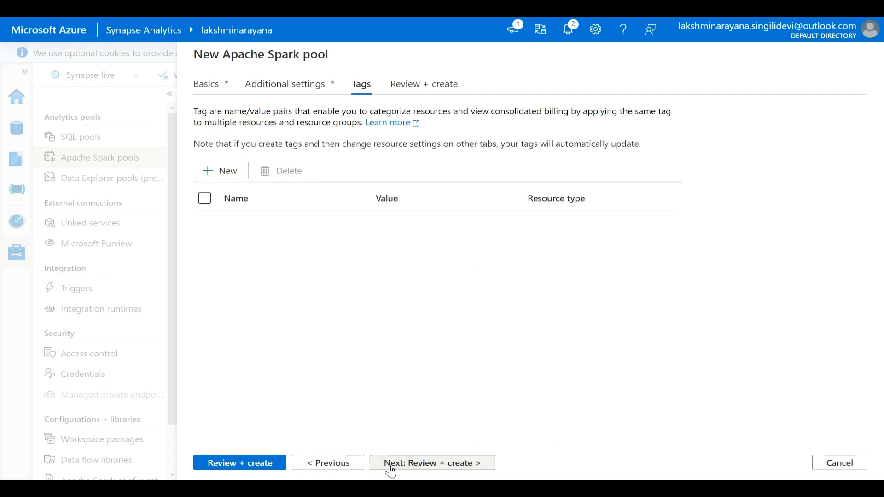
click(390, 469)
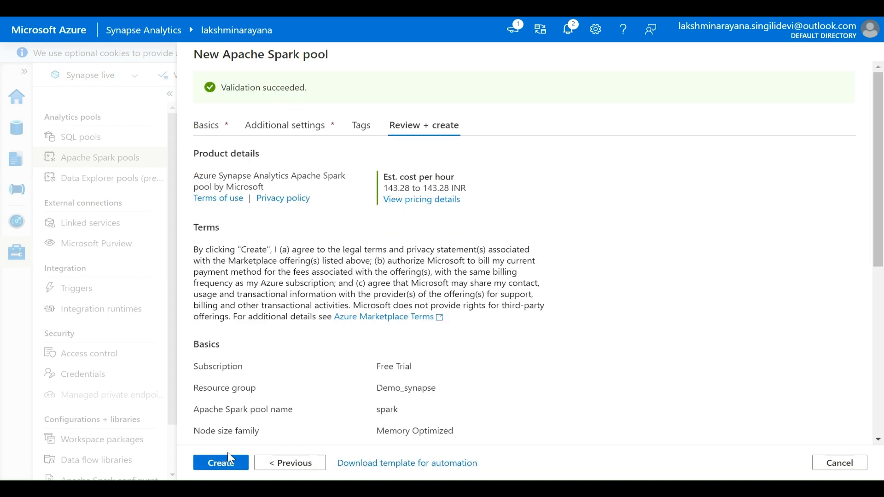
click(209, 467)
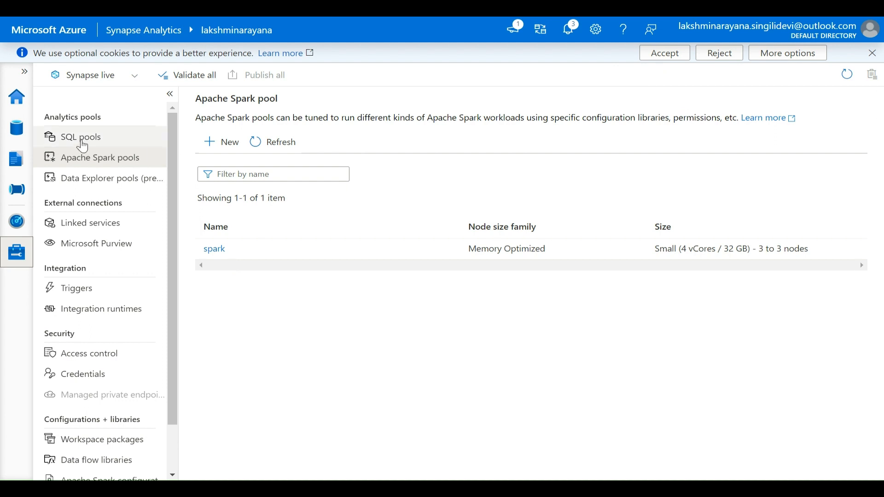
- Create a new notebook that loads product.csv from the primary Data Lake container into a DataFrame
click(12, 136)
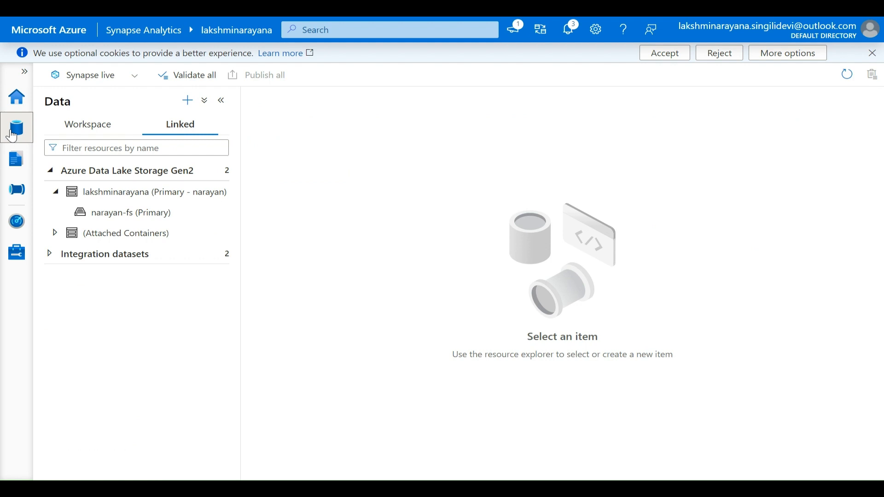
double_click(109, 214)
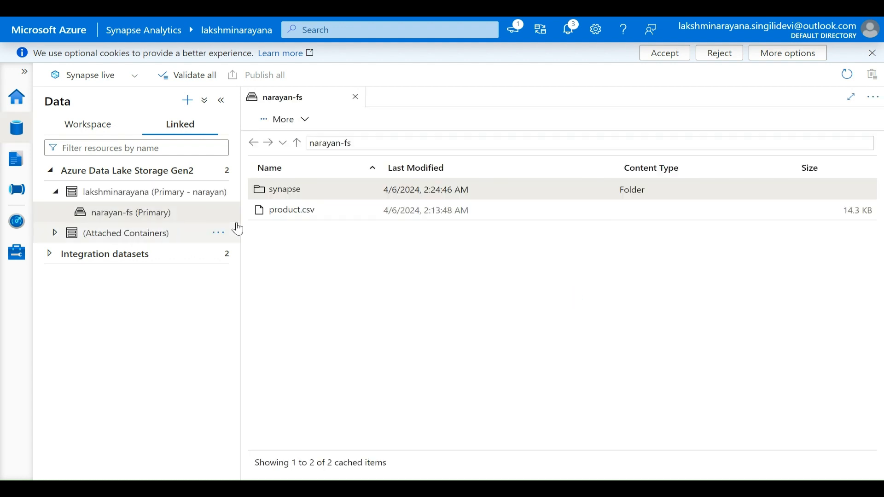
click(302, 215)
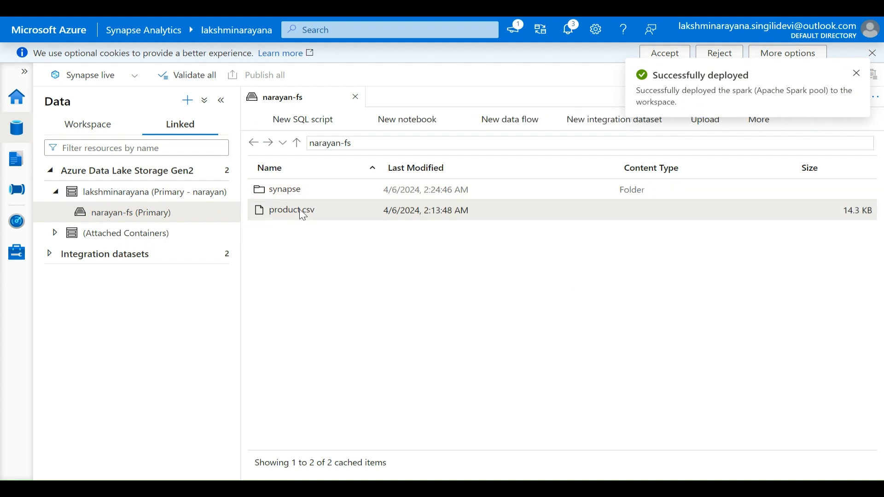
right_click(303, 216)
mouse_move(350, 242)
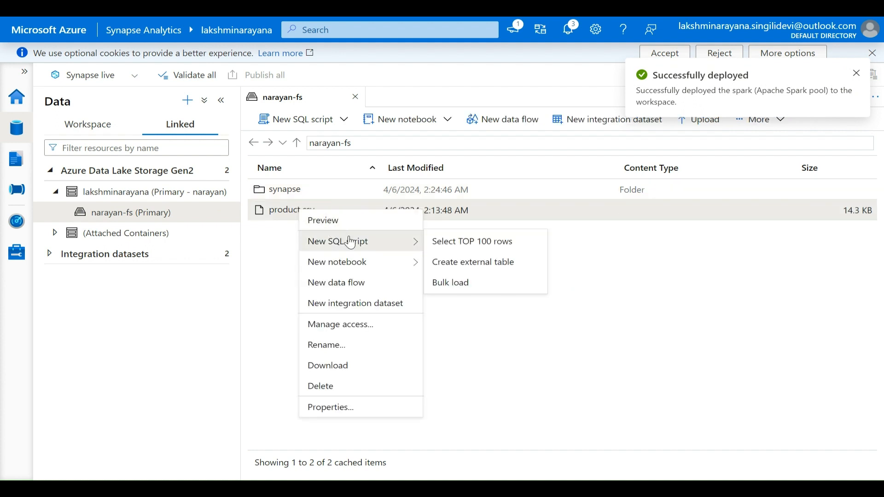
mouse_move(367, 261)
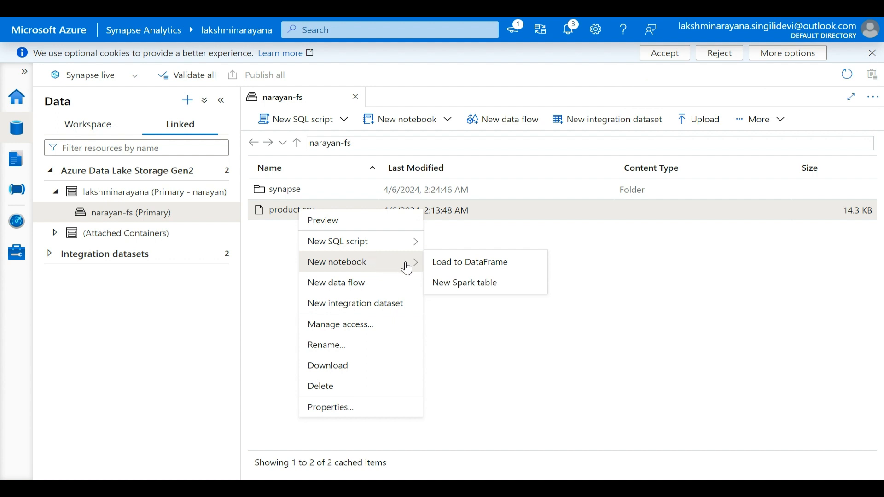
click(447, 267)
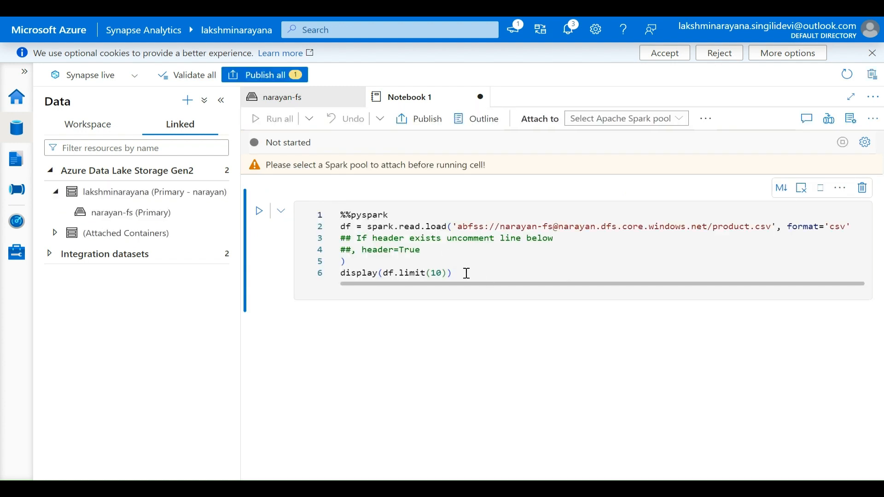
- Attach the notebook to the "spark" pool and check the available languages, leaving PySpark (Python) selected
click(466, 273)
click(598, 124)
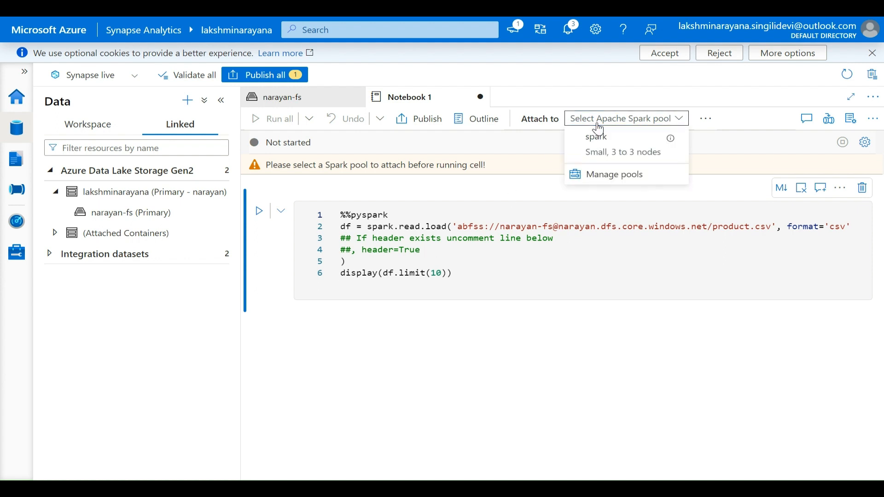
click(606, 145)
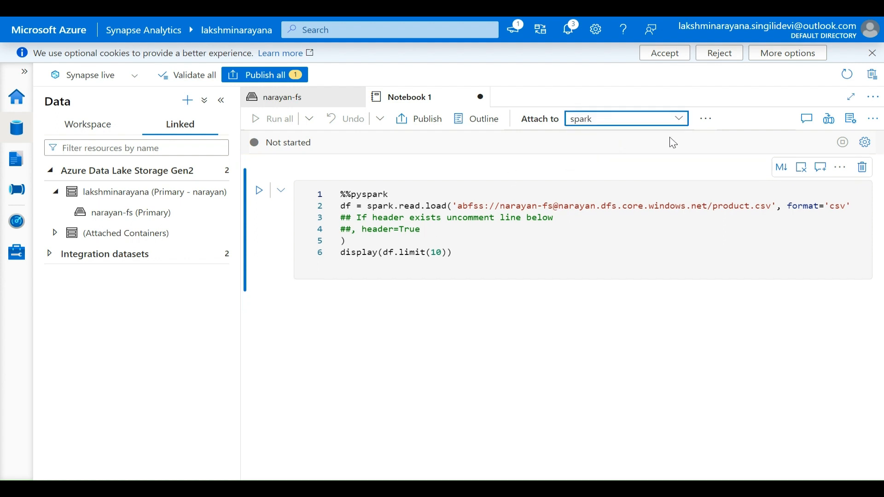
click(706, 121)
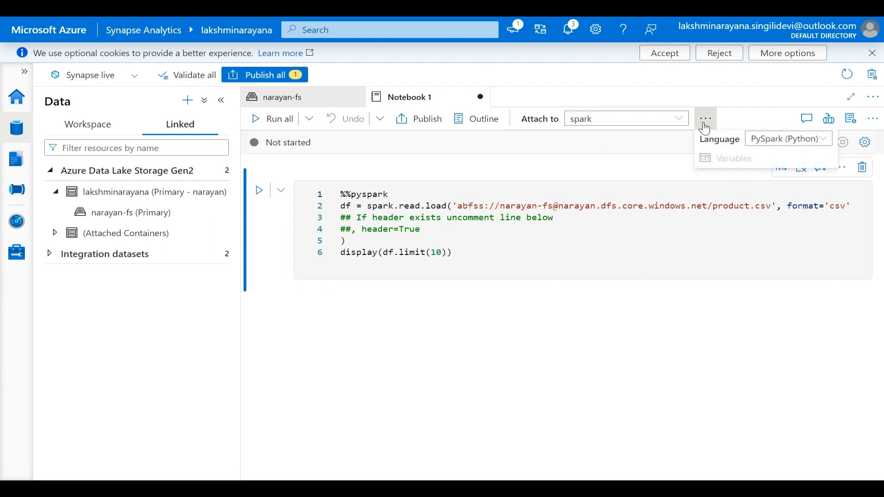
click(773, 146)
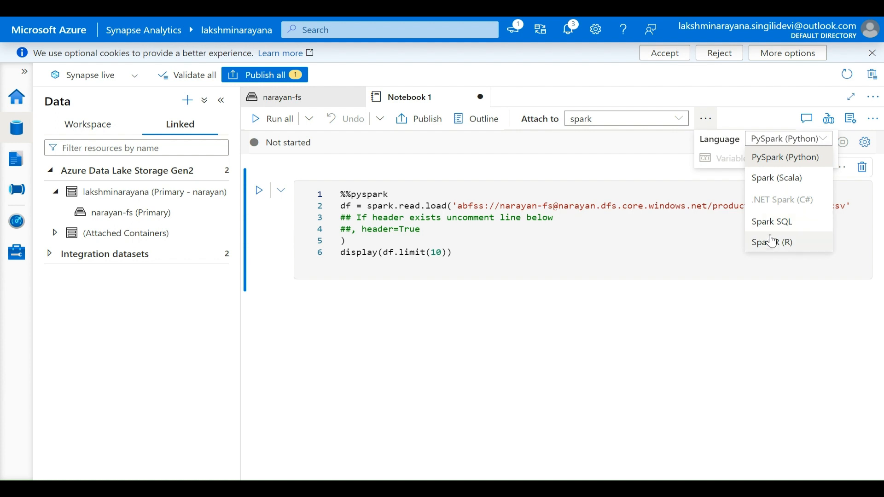
click(623, 327)
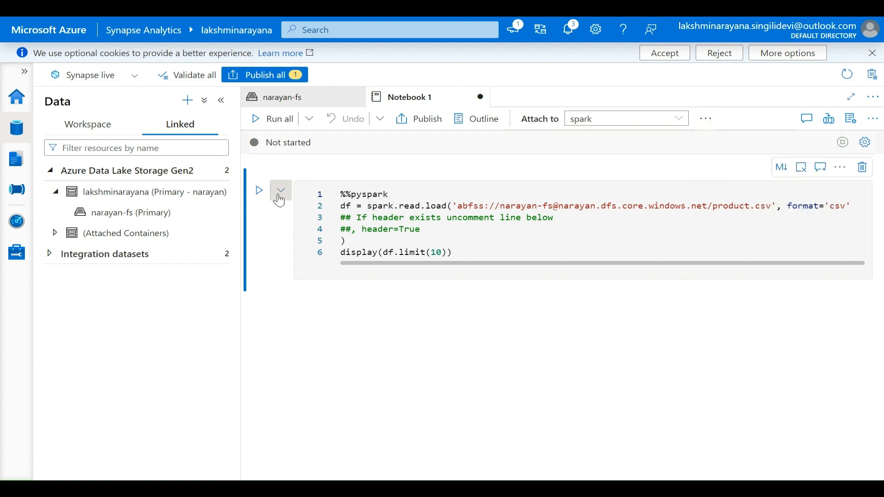
- Run the notebook's first cell and review its output both as a table and as a chart
click(258, 191)
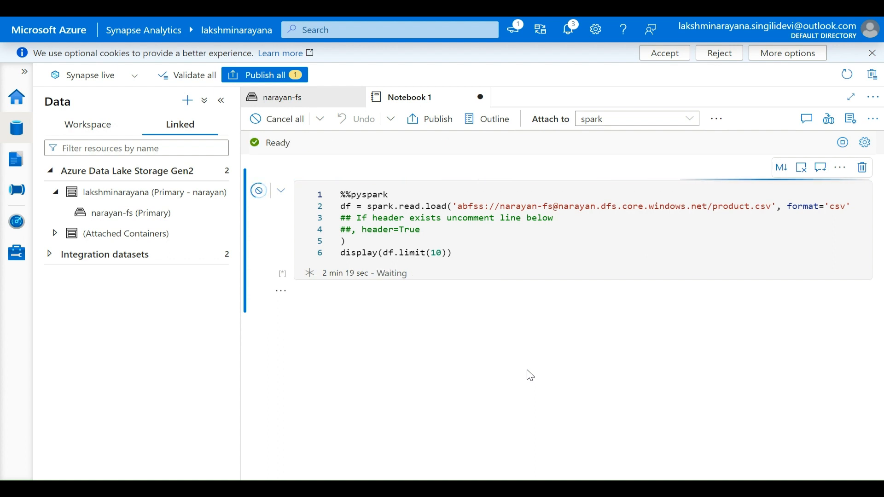
mouse_move(257, 151)
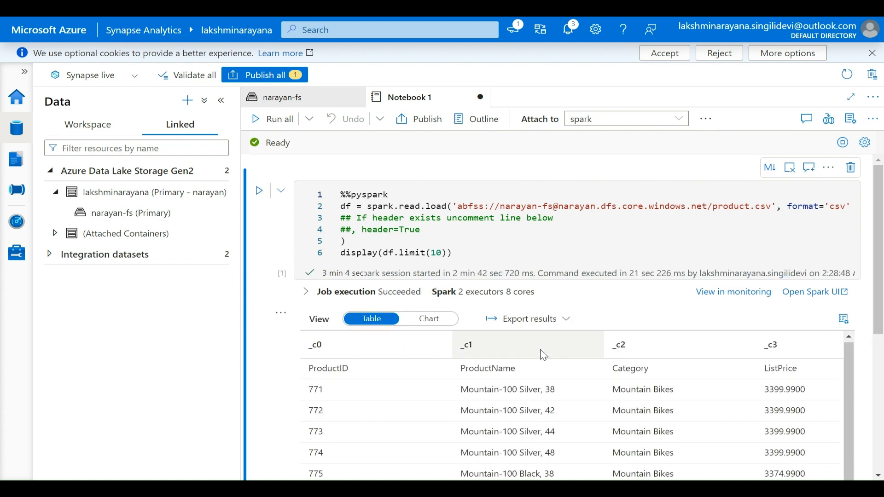
scroll(544, 355, down, 2)
scroll(543, 355, down, 3)
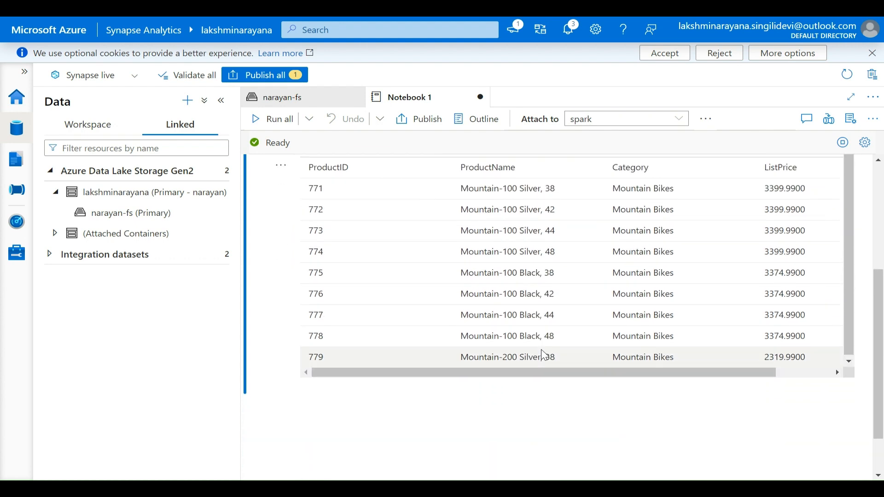
scroll(520, 352, up, 3)
click(439, 237)
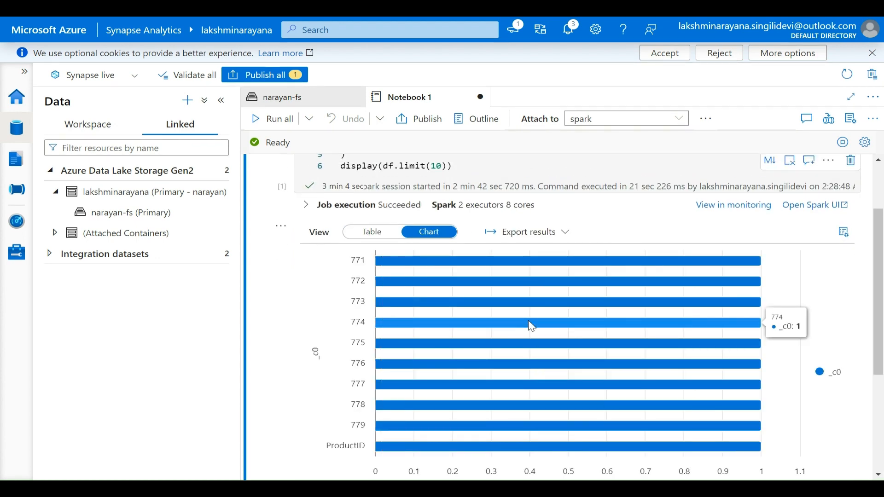
click(375, 234)
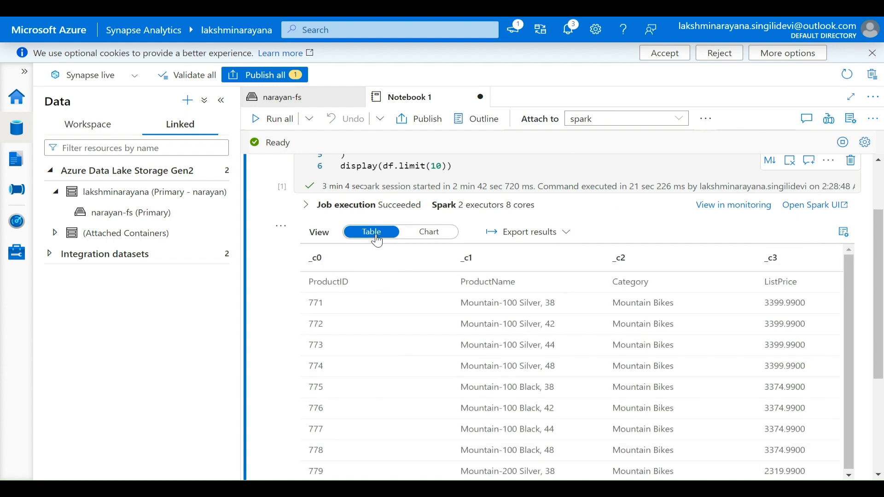
scroll(414, 319, up, 2)
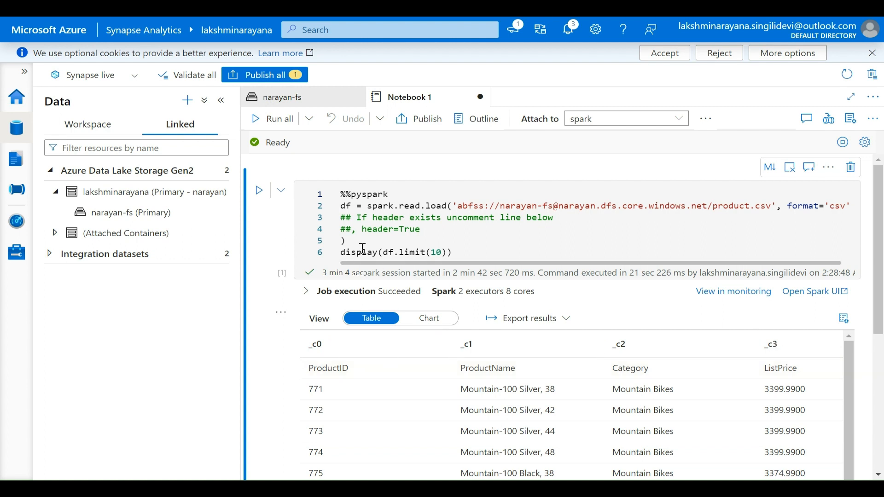
- Add a code cell below the first cell's output and copy the first cell's PySpark code into it
scroll(444, 304, down, 5)
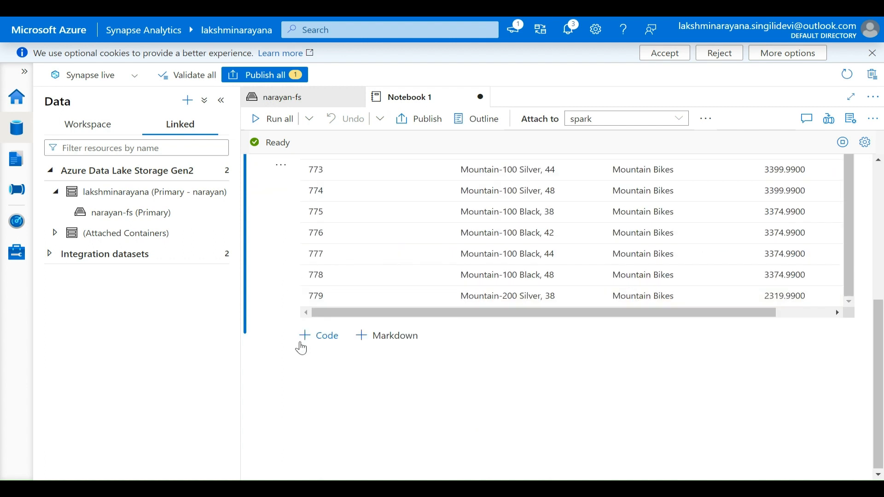
click(314, 336)
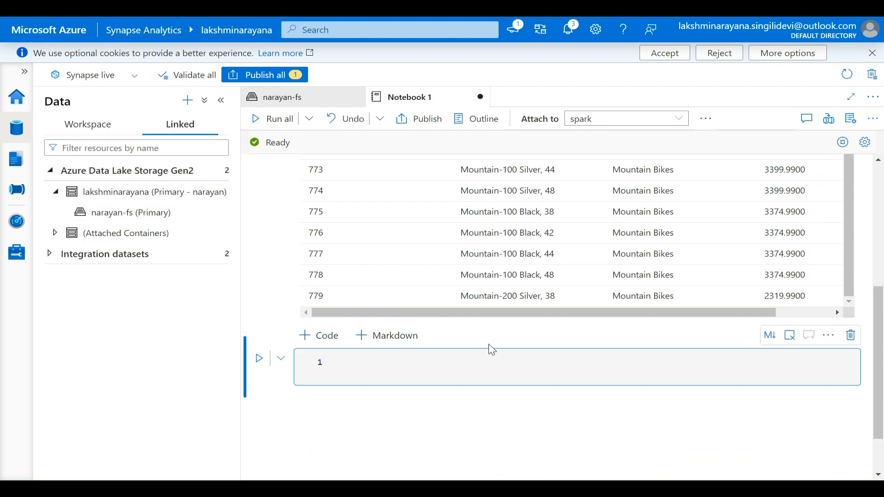
scroll(487, 350, up, 5)
drag(458, 258, 335, 197)
key(ctrl+c)
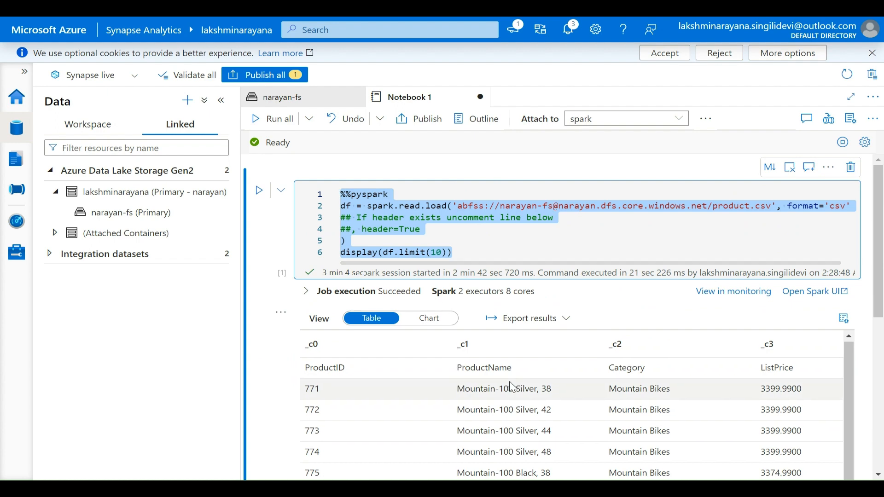
scroll(508, 386, down, 6)
click(419, 315)
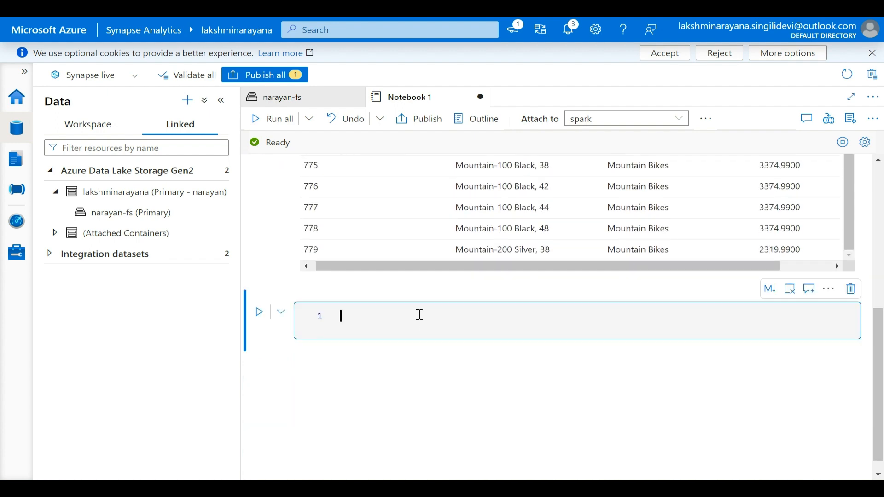
key(ctrl+v)
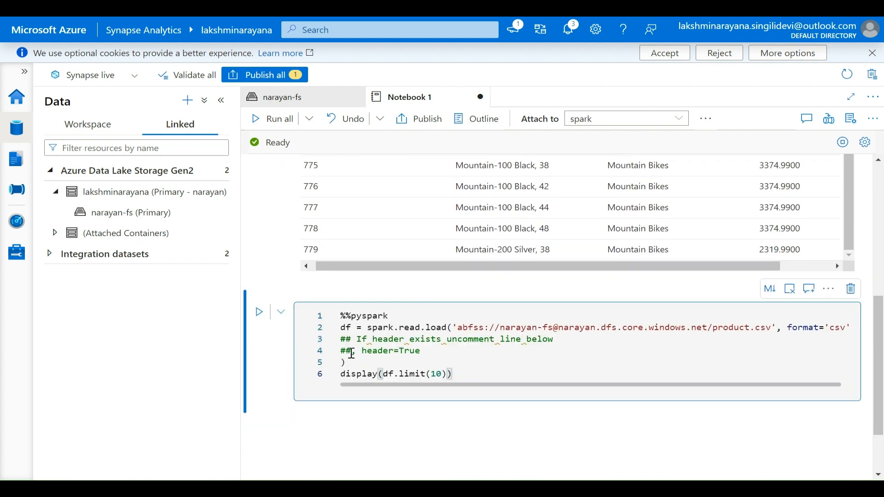
- Uncomment the ", header=True" line in the second cell and run that cell
click(351, 352)
key(BackSpace)
key(BackSpace)
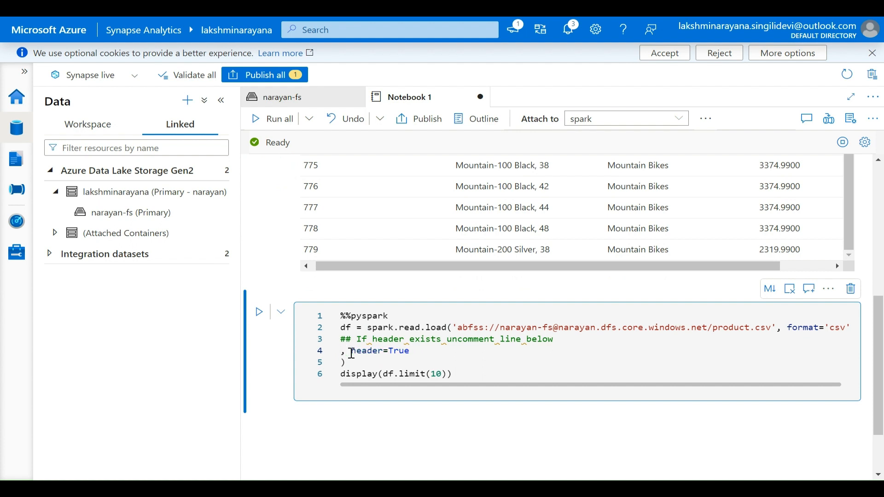
click(260, 313)
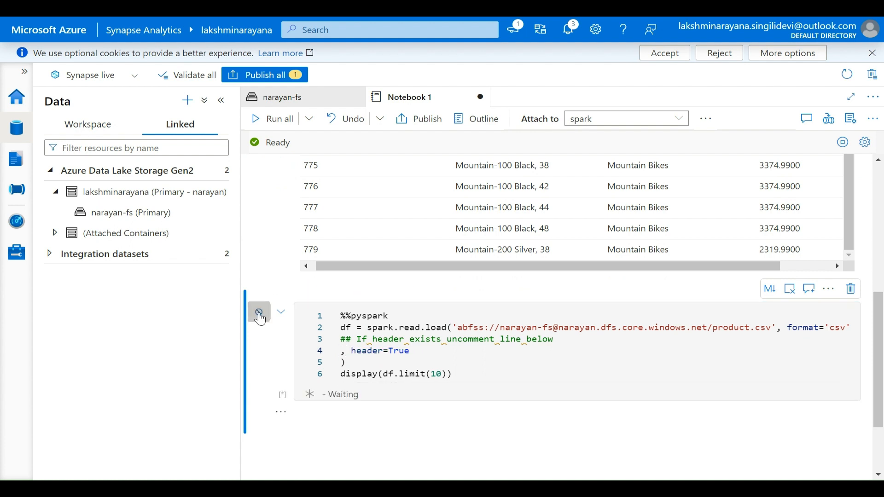
- Examine the second cell's output as a table and as a chart, ending on the table view
scroll(455, 414, down, 2)
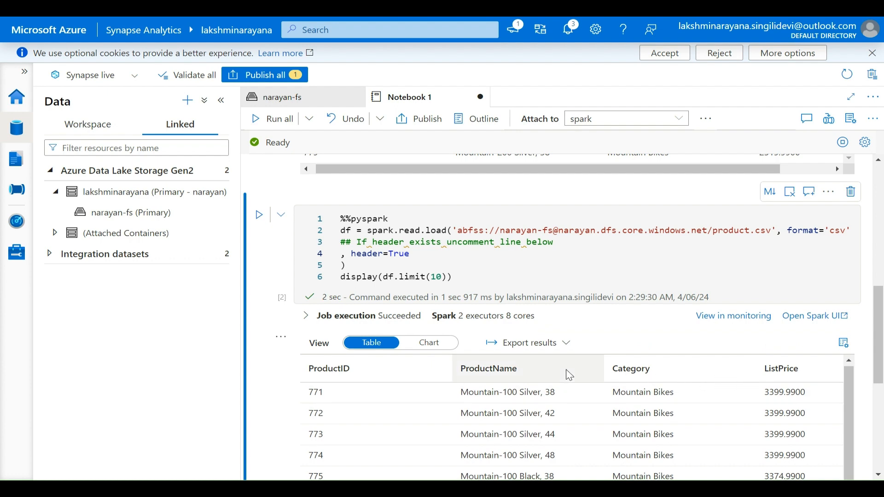
scroll(570, 375, down, 5)
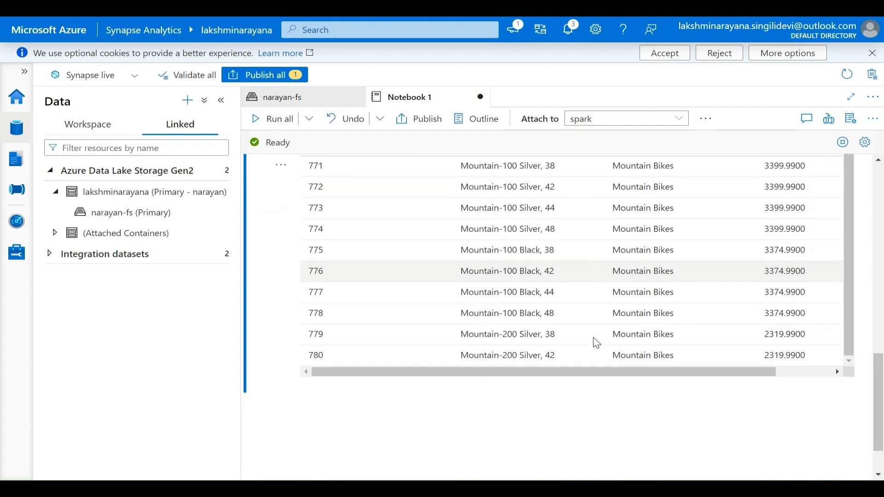
scroll(594, 340, up, 3)
click(420, 273)
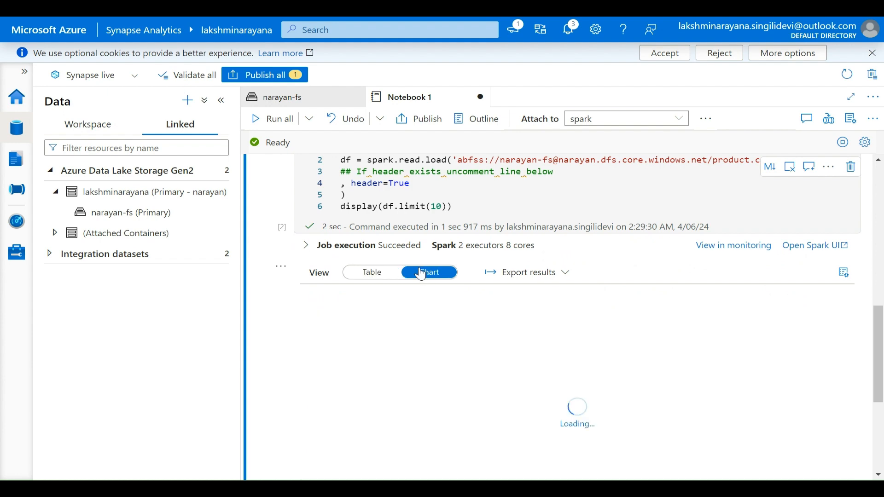
scroll(530, 313, down, 4)
scroll(531, 314, up, 4)
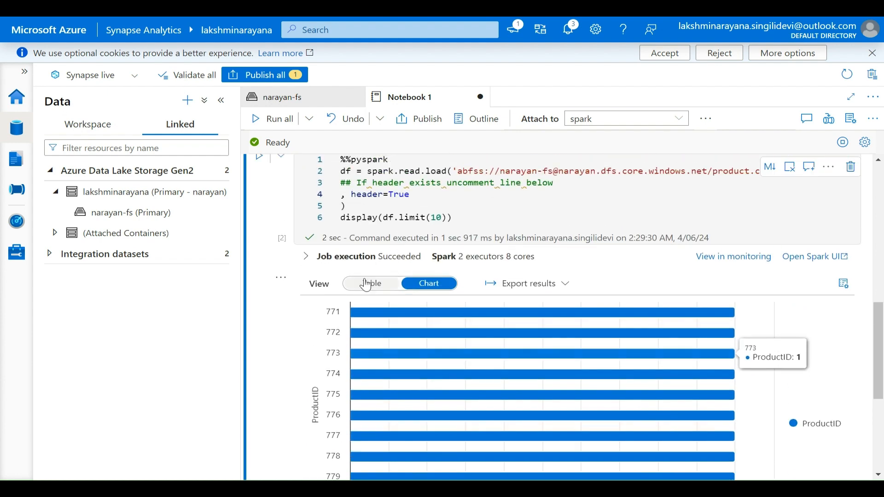
click(363, 285)
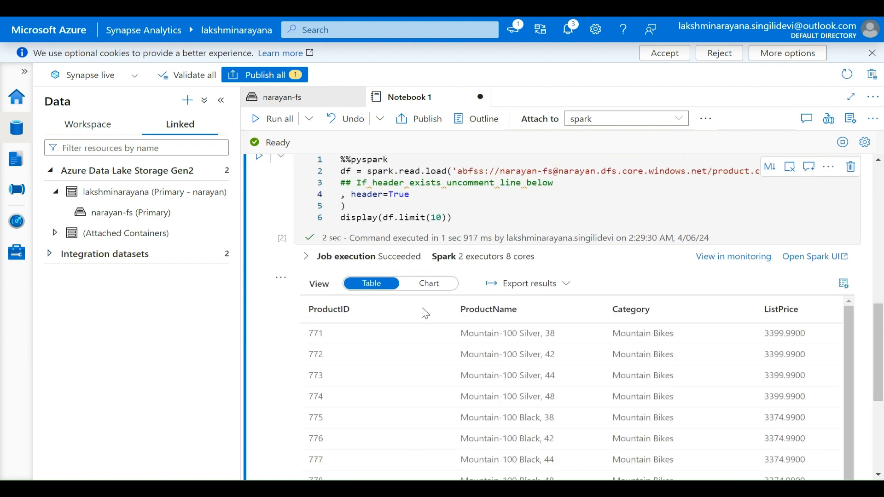
- Add a new code cell below the second cell's output in the notebook
scroll(476, 328, down, 1)
scroll(477, 327, down, 3)
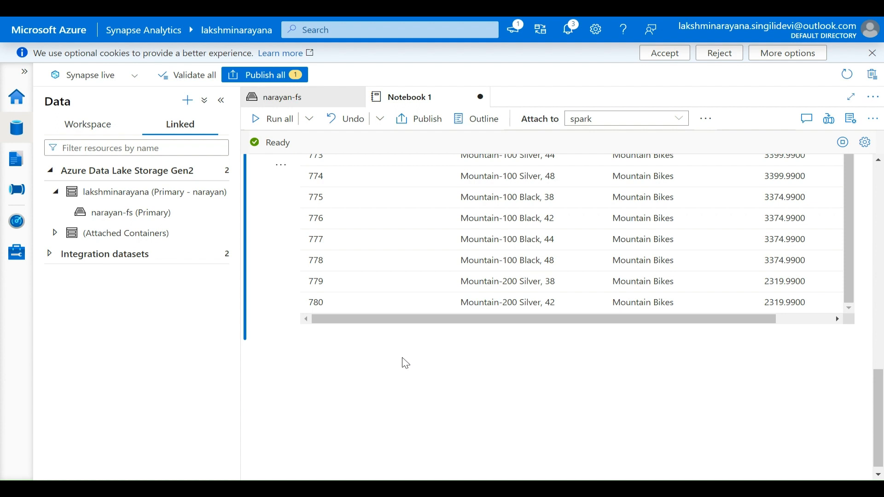
scroll(405, 364, down, 1)
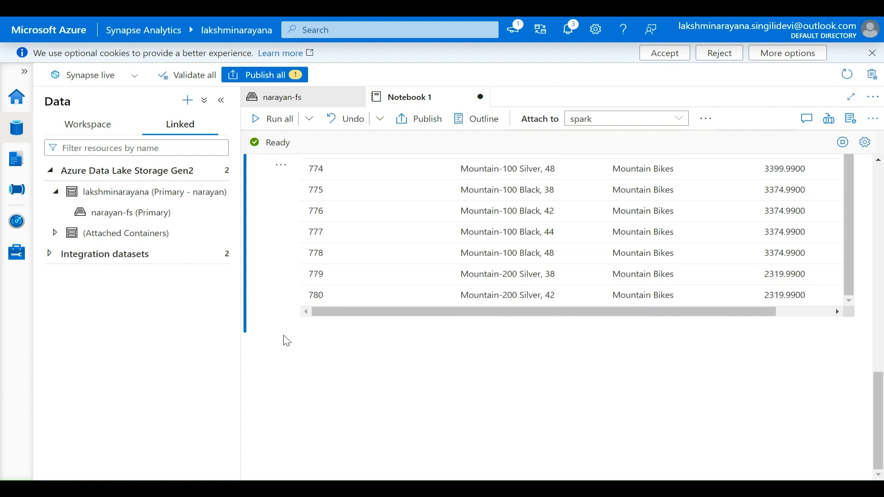
mouse_move(413, 328)
click(312, 336)
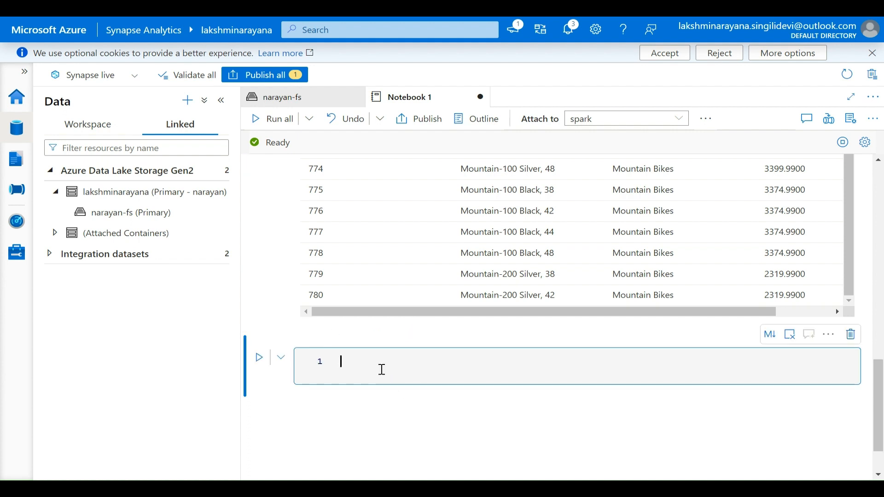
- Write the line "df_counts = df.groupBy(df.Category).count()" in the new cell
text(df)
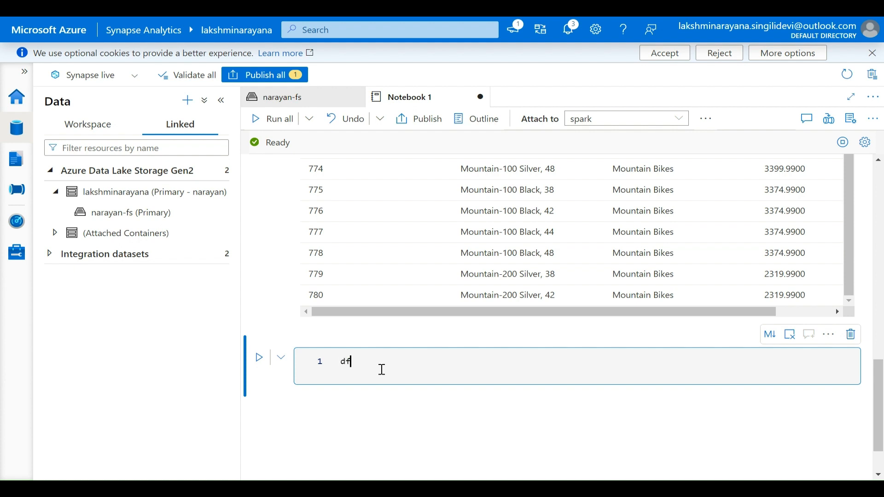
text(_)
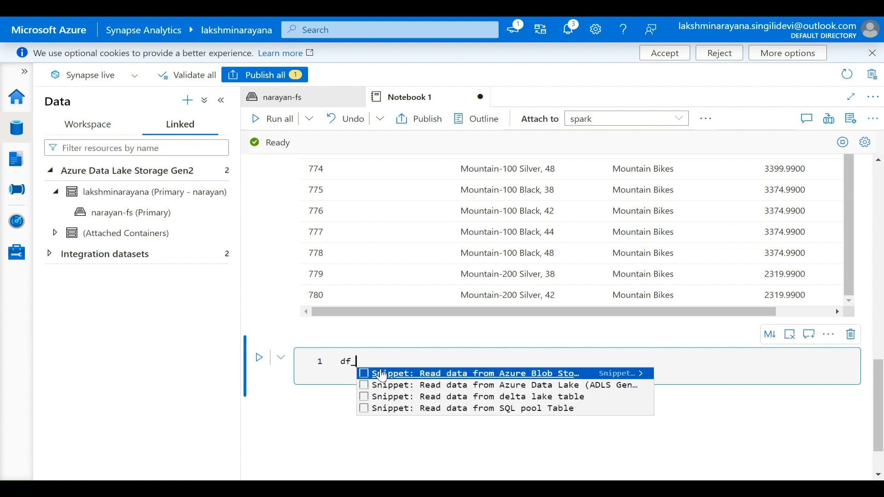
text(c)
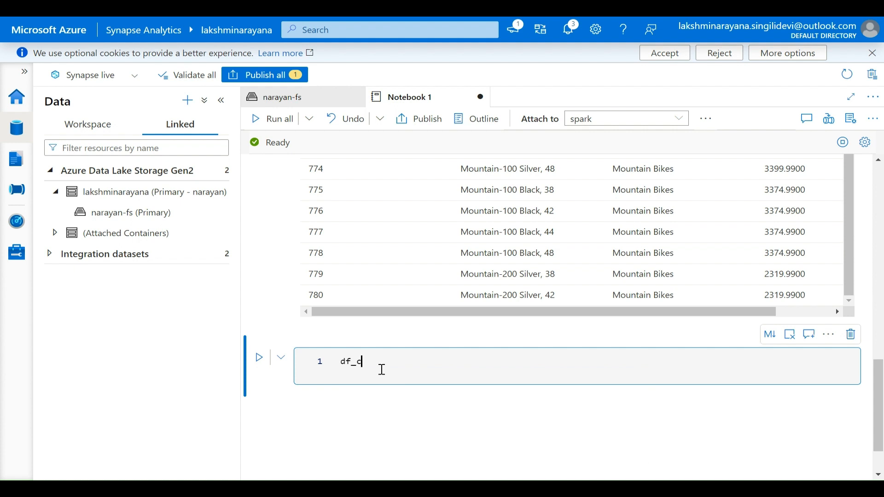
text(ounts)
text( = )
text(df.gr)
text(oup)
text(By)
text((df)
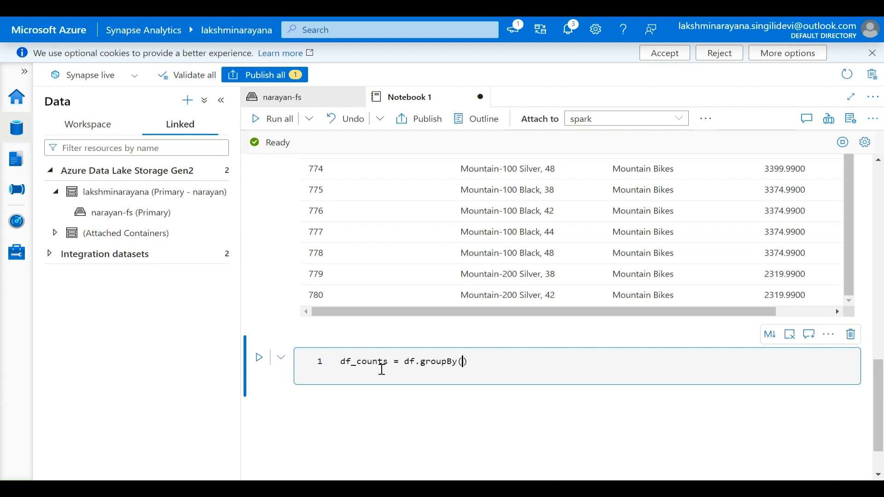
text(.)
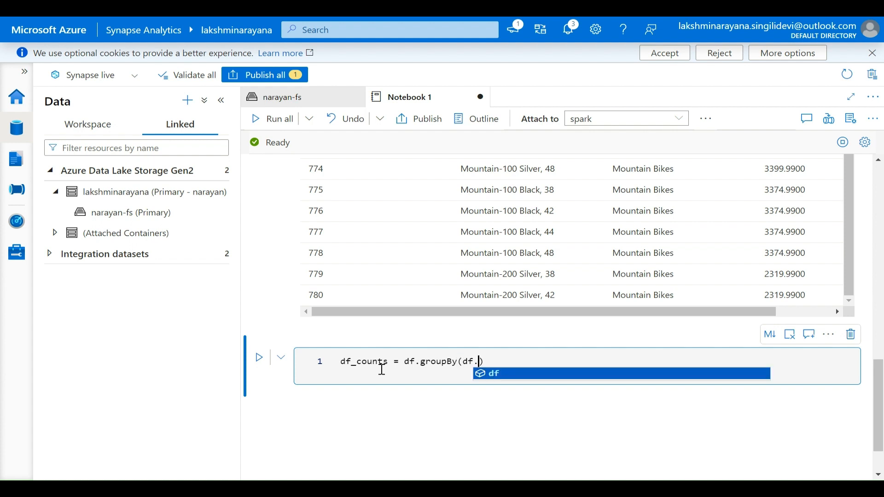
text(Categort)
key(BackSpace)
text(y).count)
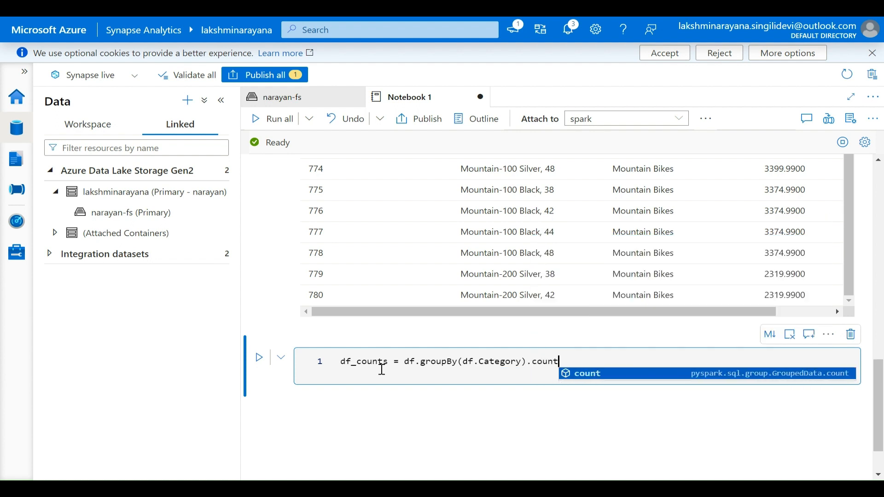
text(())
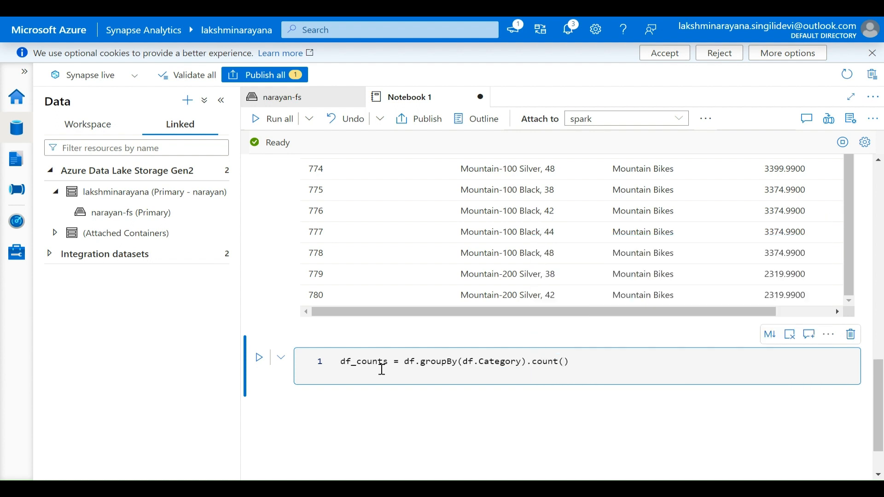
- Add "display(df_counts)" as the cell's second line and run the cell
key(Return)
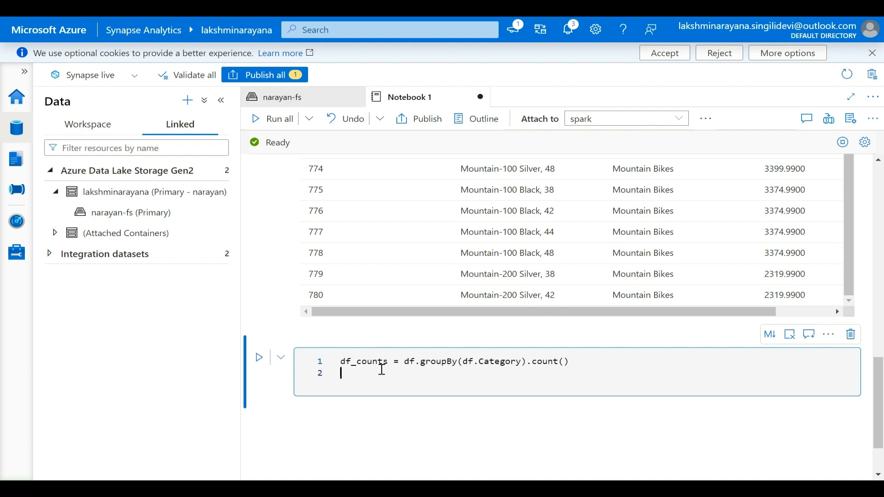
text(displa)
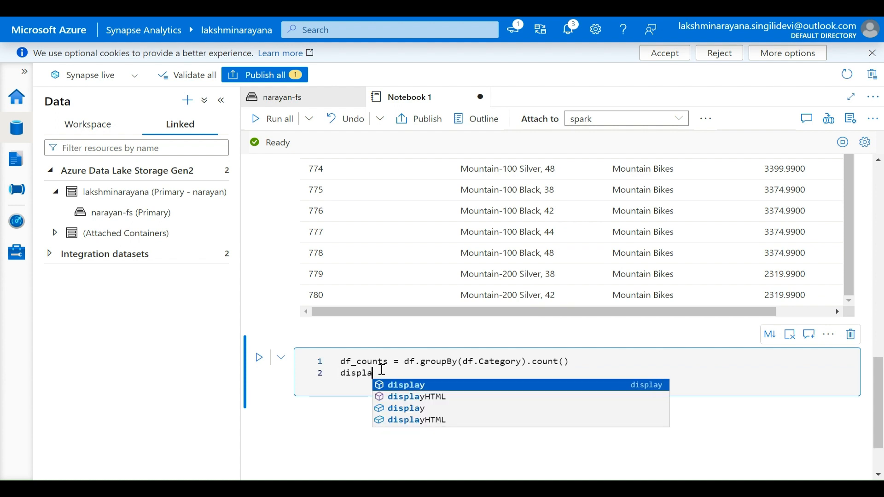
text(y(df.)
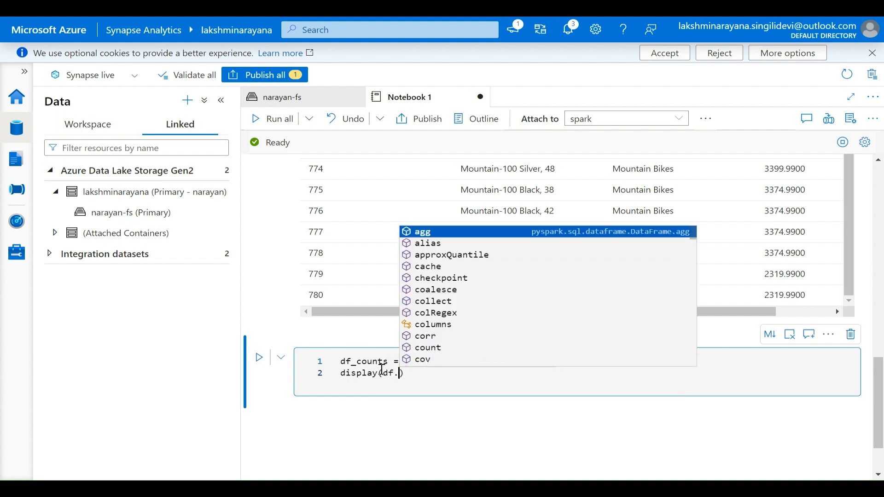
key(BackSpace)
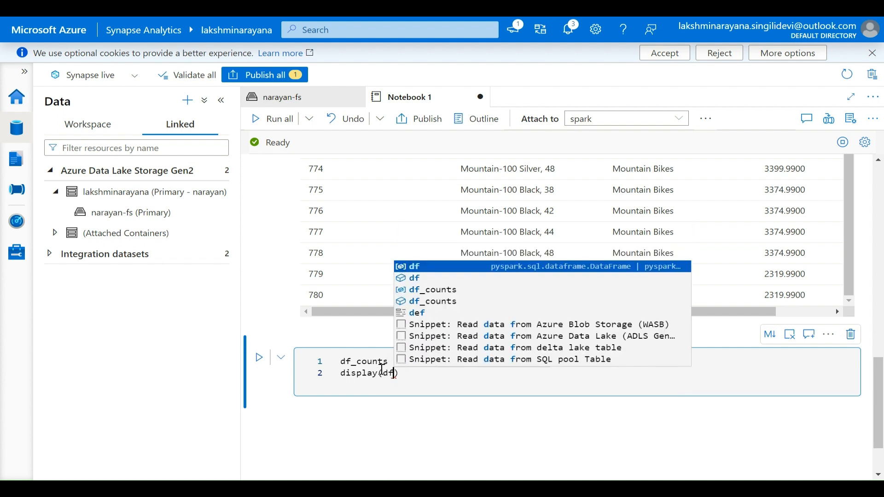
text(_counts)
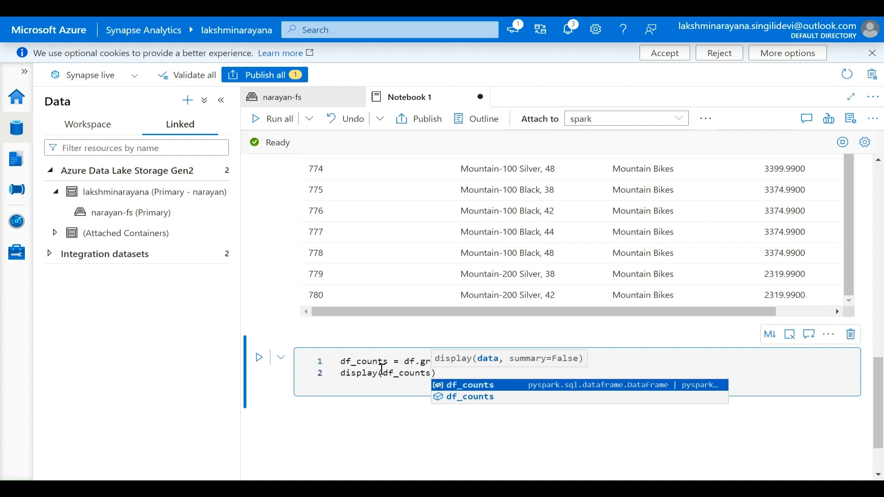
click(259, 358)
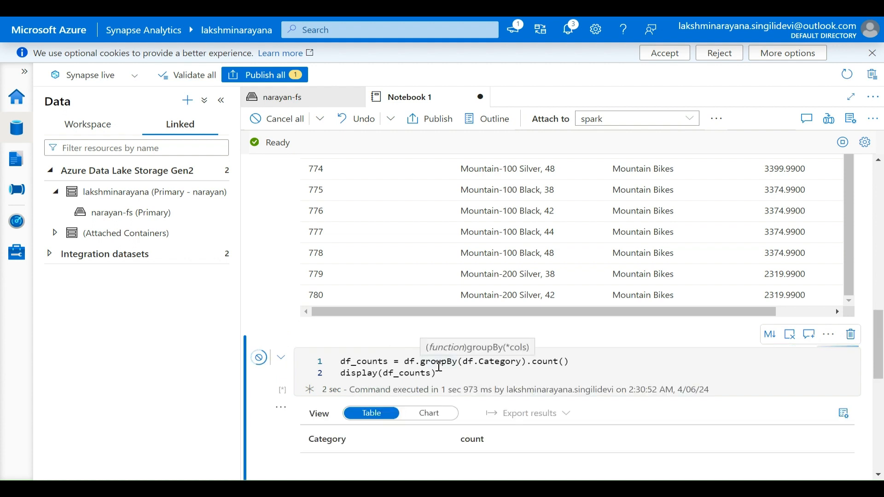
- Examine the product counts per category in the third cell's output table
scroll(518, 385, down, 2)
scroll(517, 386, down, 2)
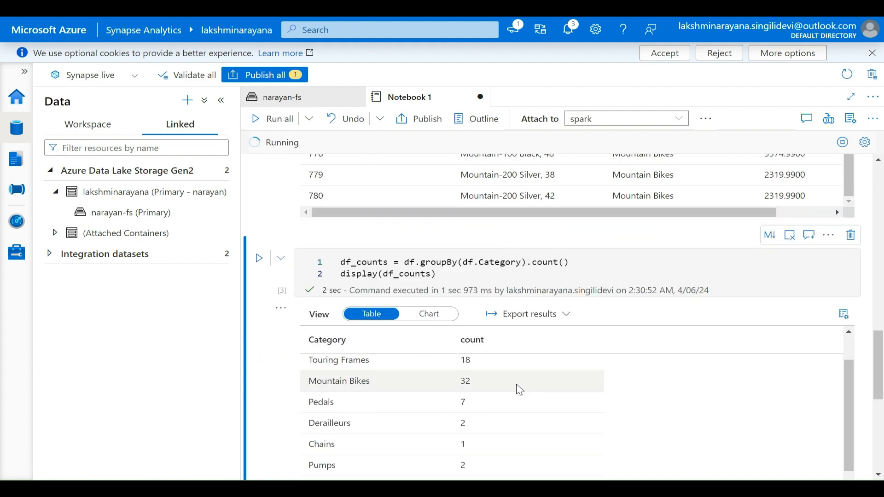
scroll(518, 387, up, 3)
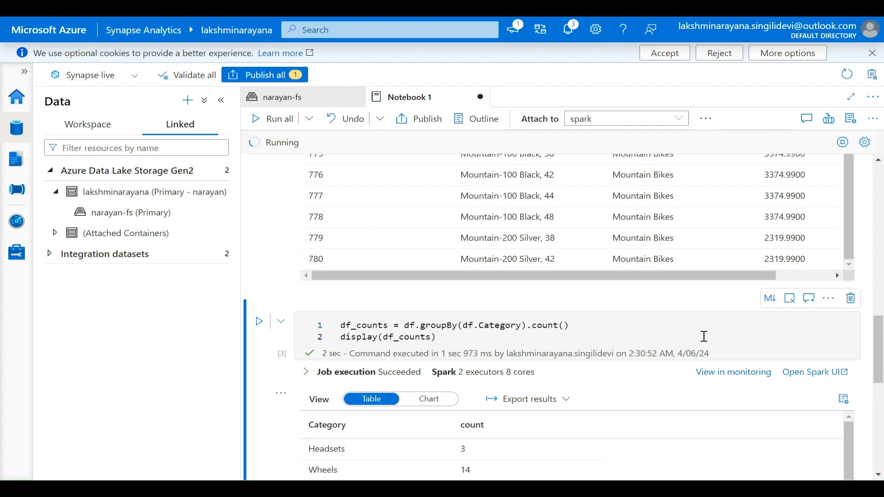
scroll(658, 325, down, 5)
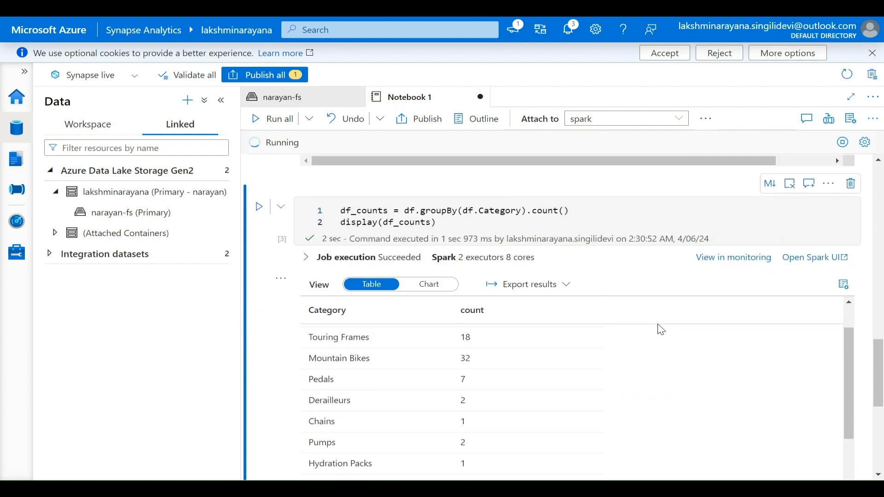
scroll(661, 330, up, 2)
scroll(643, 282, down, 4)
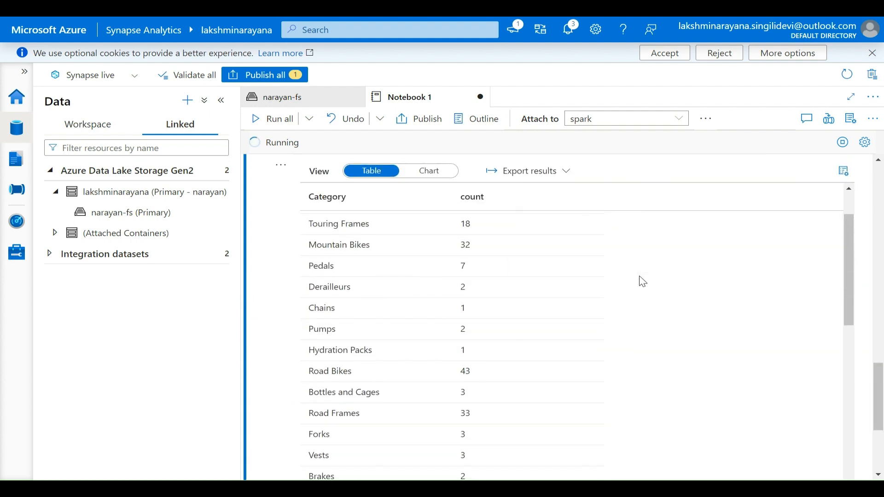
scroll(402, 281, up, 1)
scroll(396, 276, up, 1)
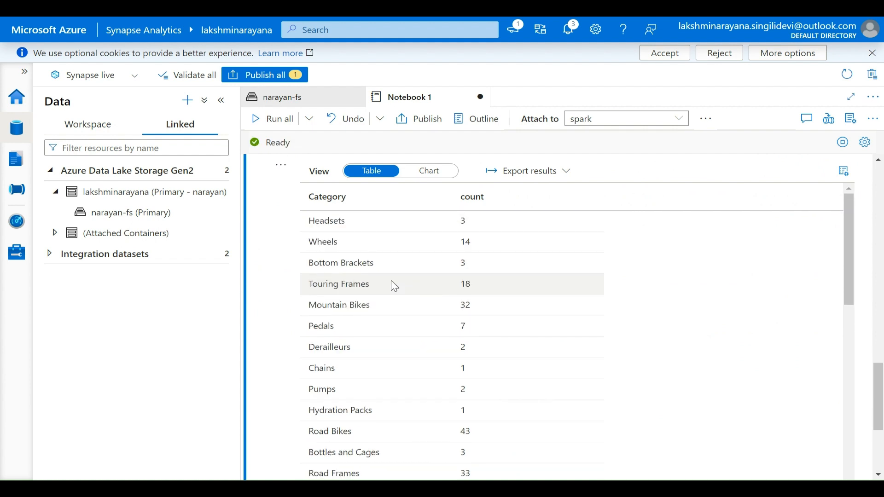
scroll(445, 313, down, 3)
scroll(445, 314, down, 5)
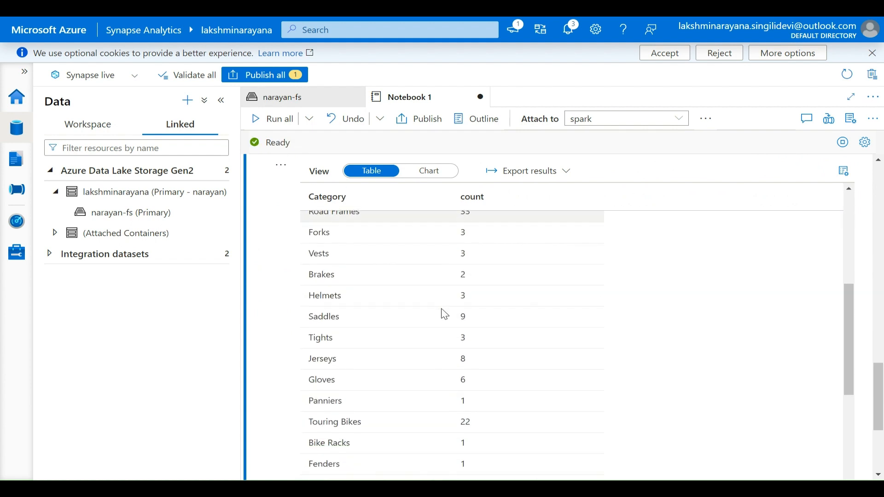
- Show the third cell's category counts as a chart and review the notebook back up to its first cell
click(429, 175)
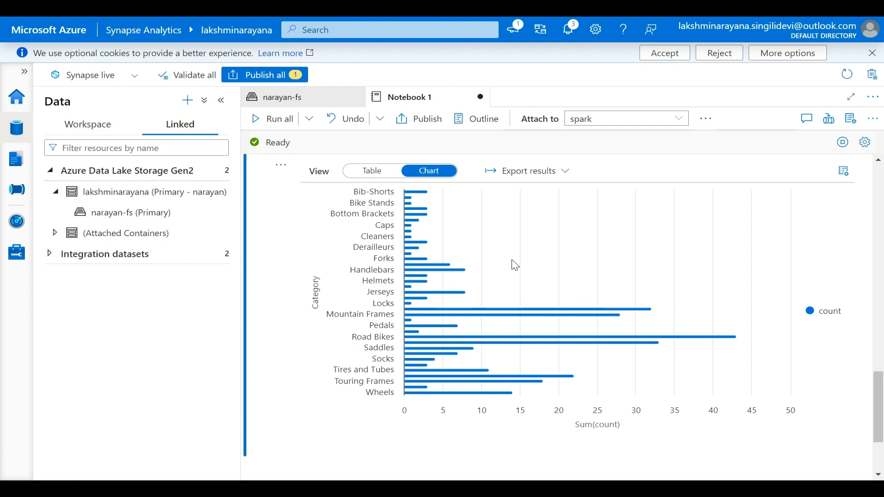
scroll(515, 265, down, 1)
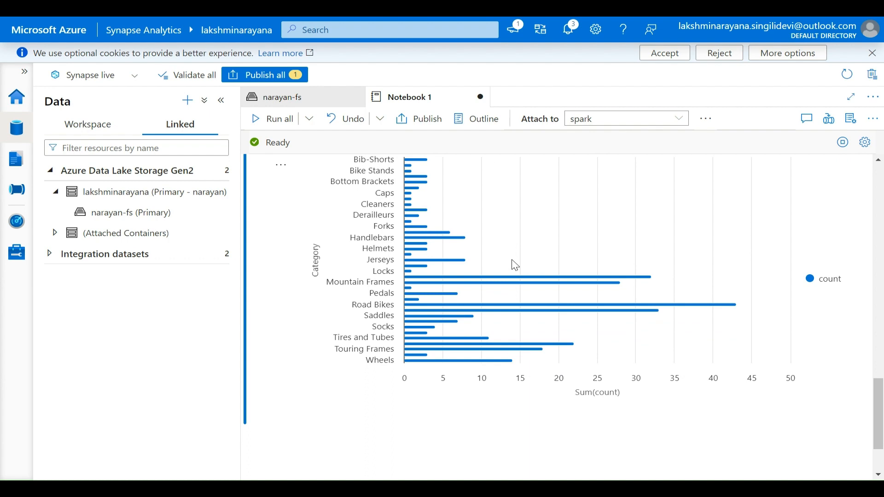
scroll(515, 265, up, 10)
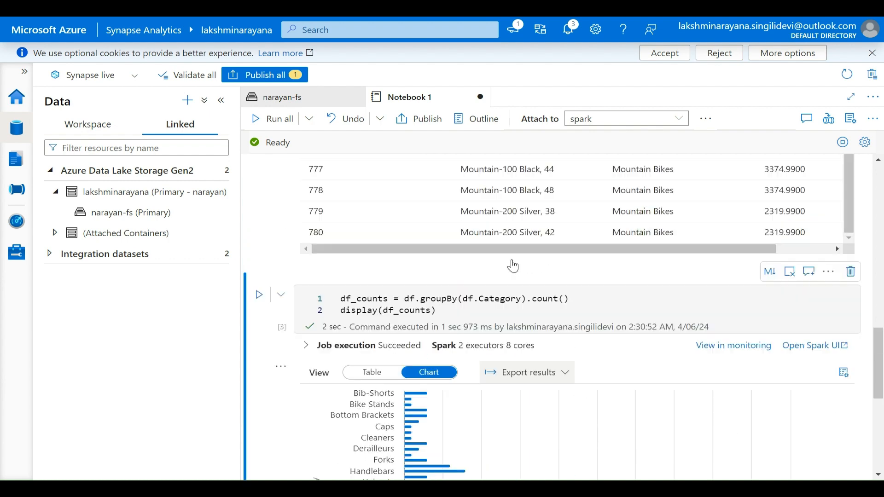
scroll(515, 266, up, 5)
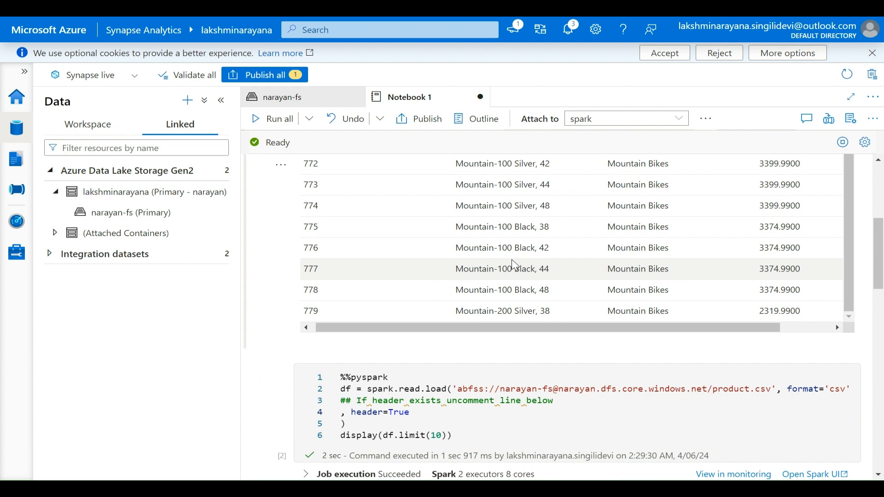
scroll(515, 265, up, 5)
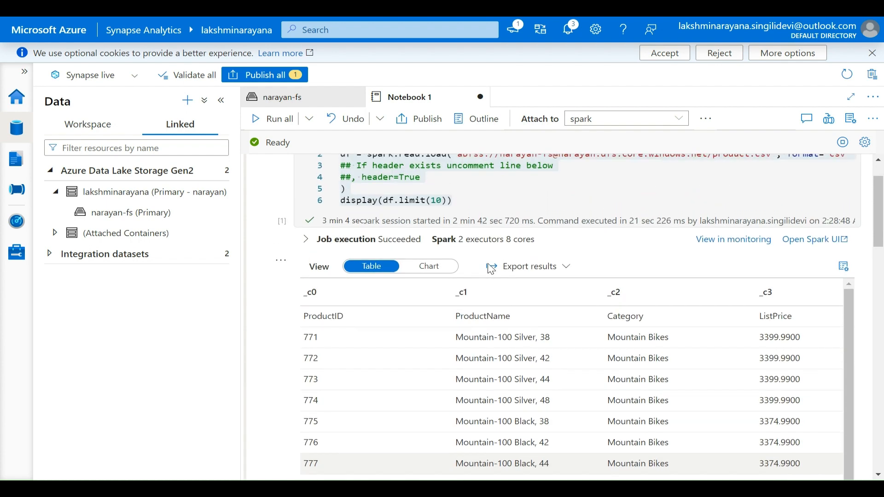
scroll(514, 263, up, 1)
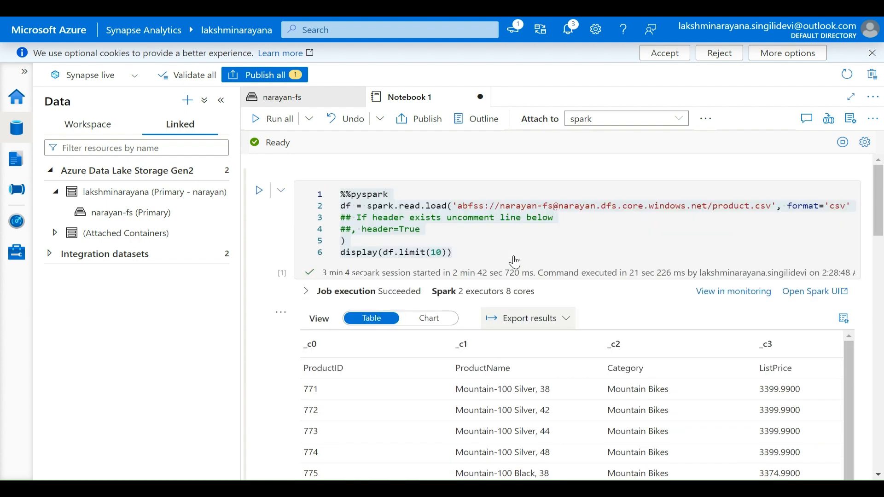
- Go to the Synapse Studio home page, then view the workspace's Data Explorer pools in the Azure portal
click(13, 104)
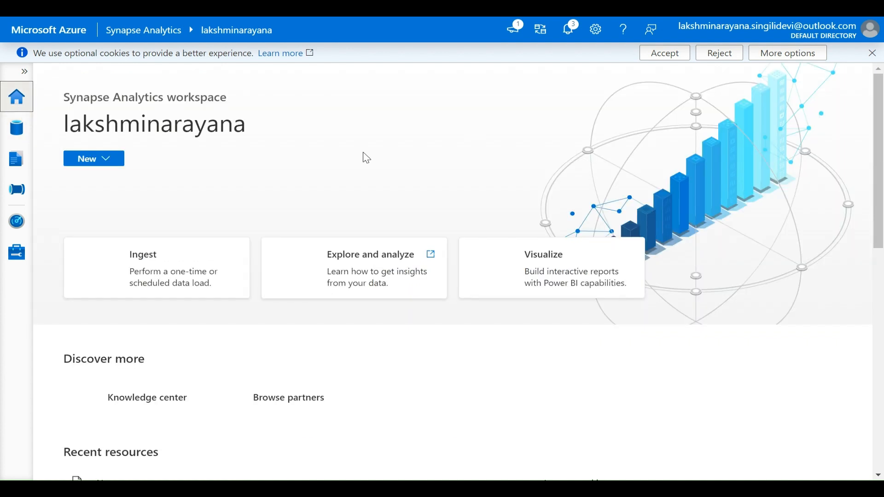
key(F11)
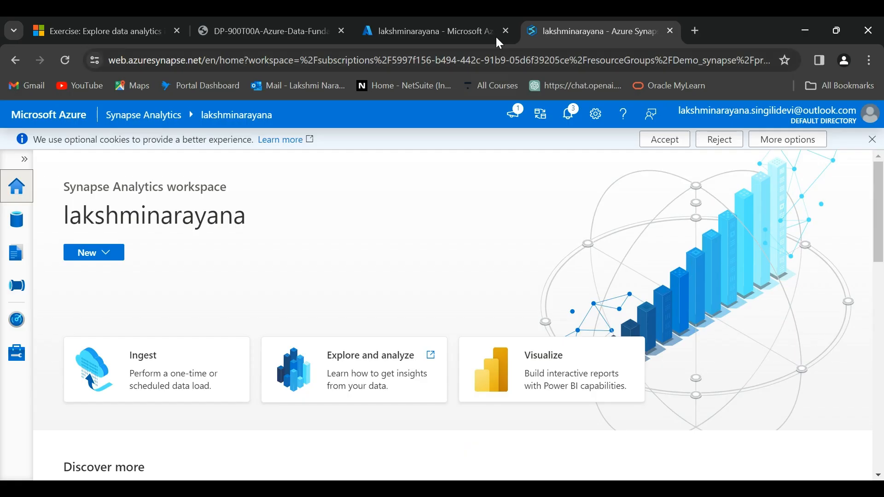
click(460, 31)
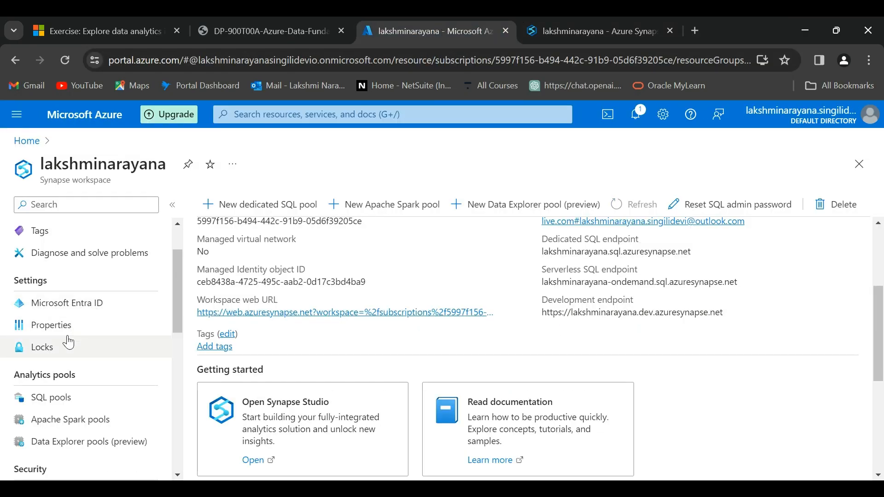
scroll(71, 341, down, 2)
click(55, 400)
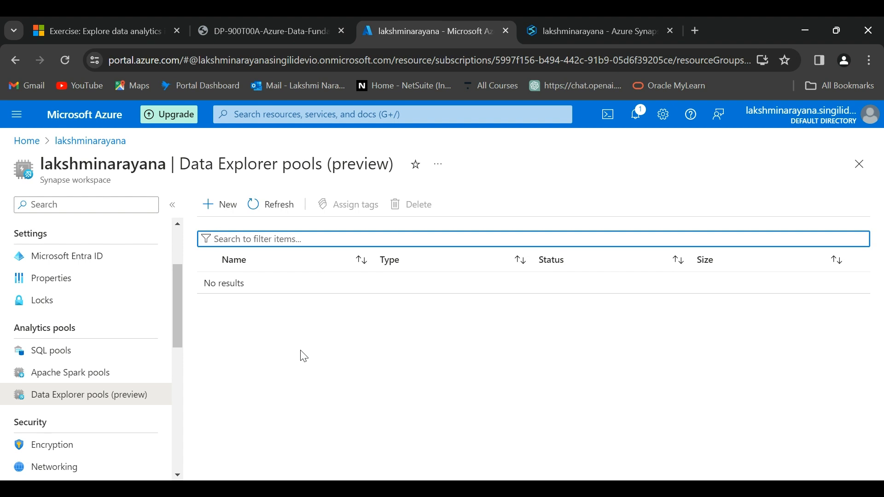
- Return to Synapse Studio, expand its navigation, and look through the Data, Develop, Integrate, Monitor and Manage hubs
click(559, 31)
scroll(306, 231, down, 1)
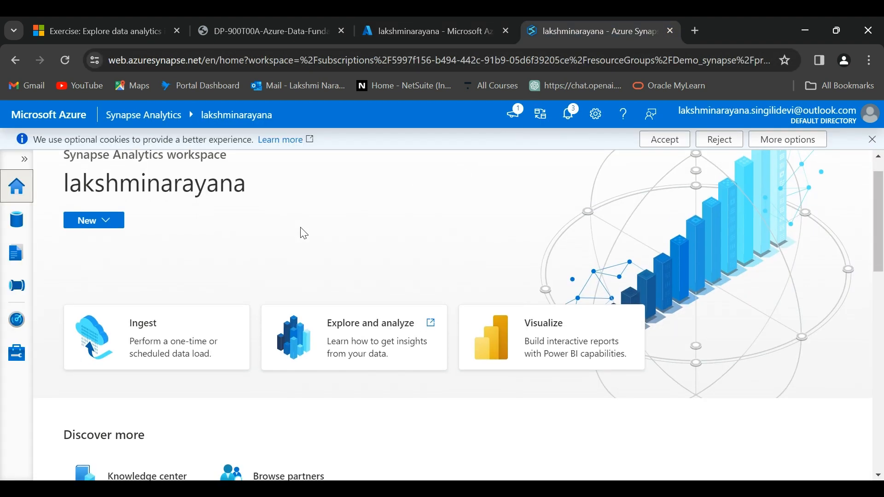
click(25, 162)
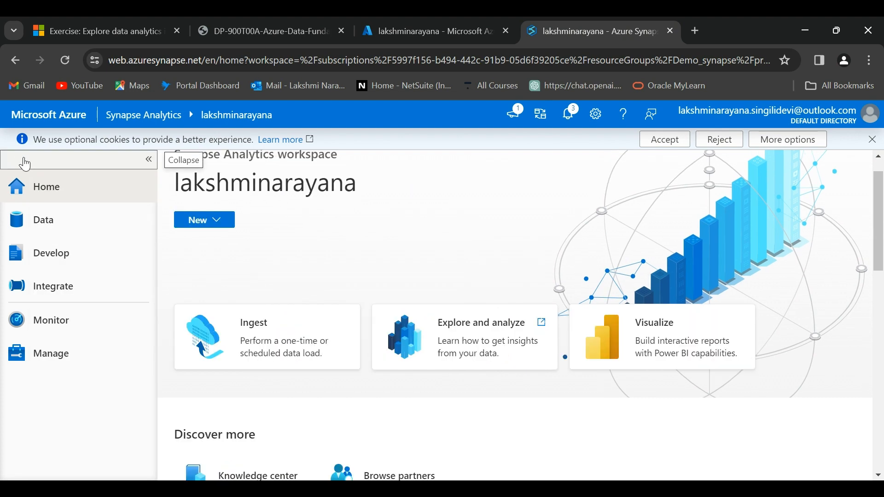
click(42, 226)
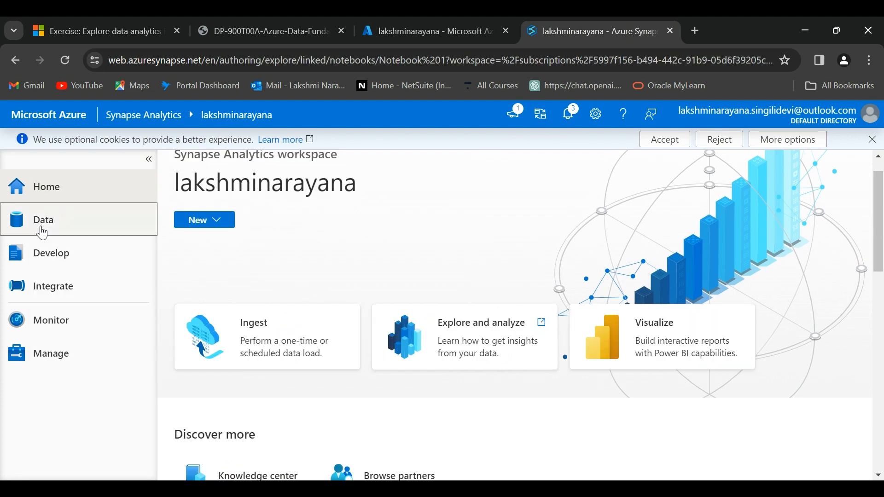
click(57, 259)
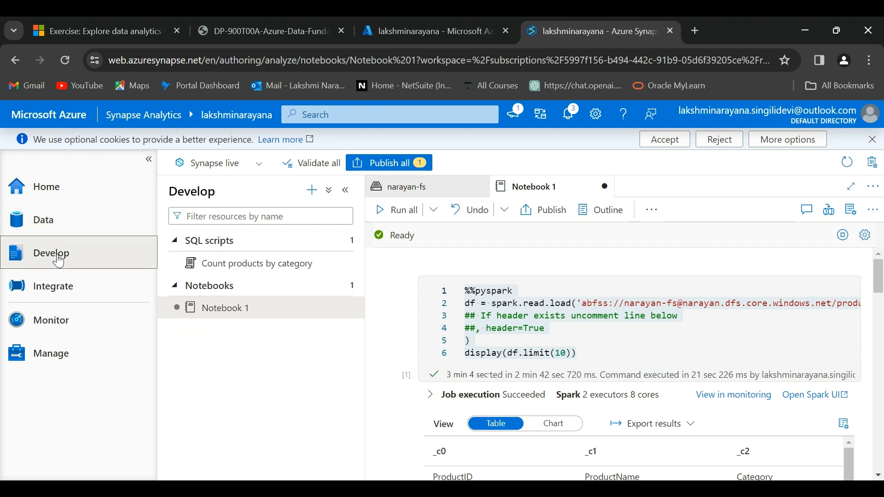
click(62, 295)
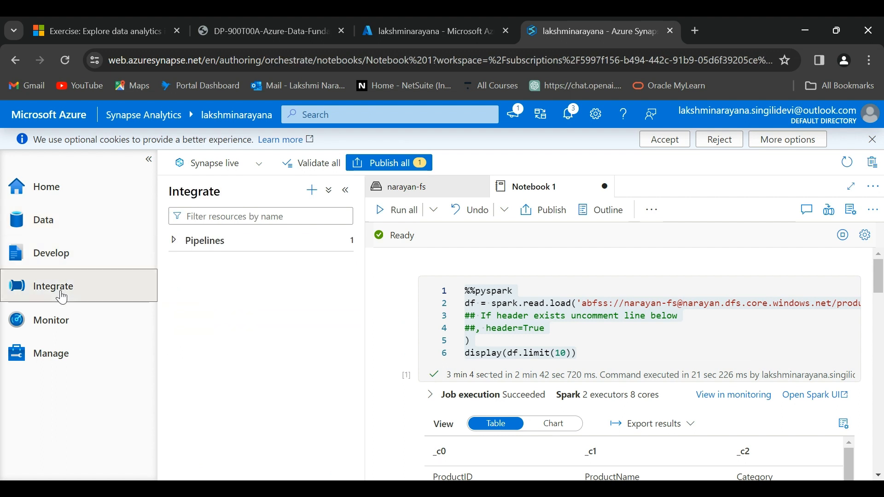
click(58, 328)
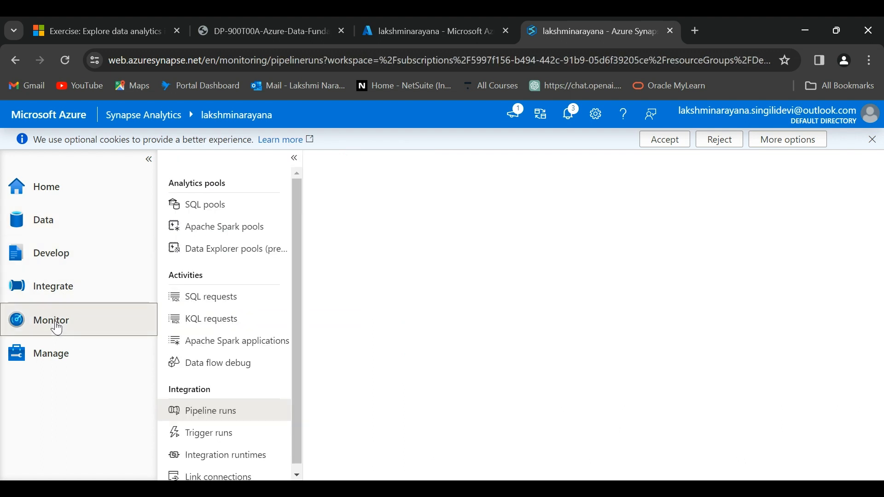
click(52, 362)
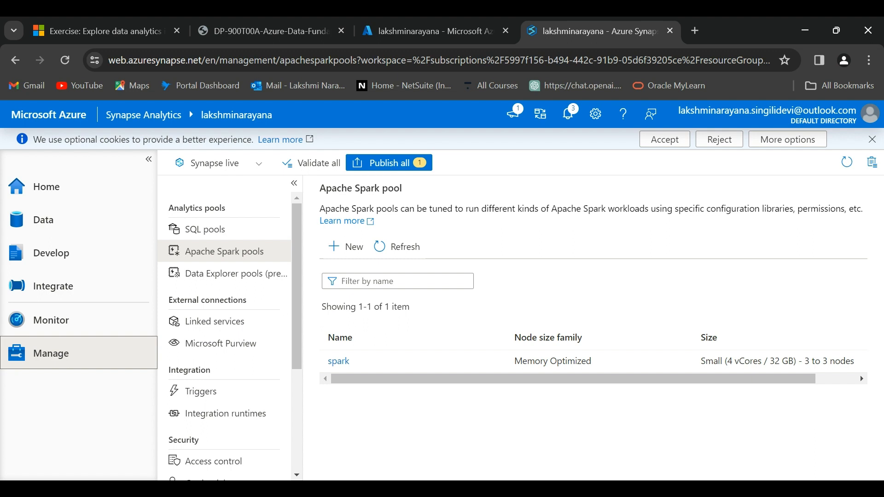
click(706, 484)
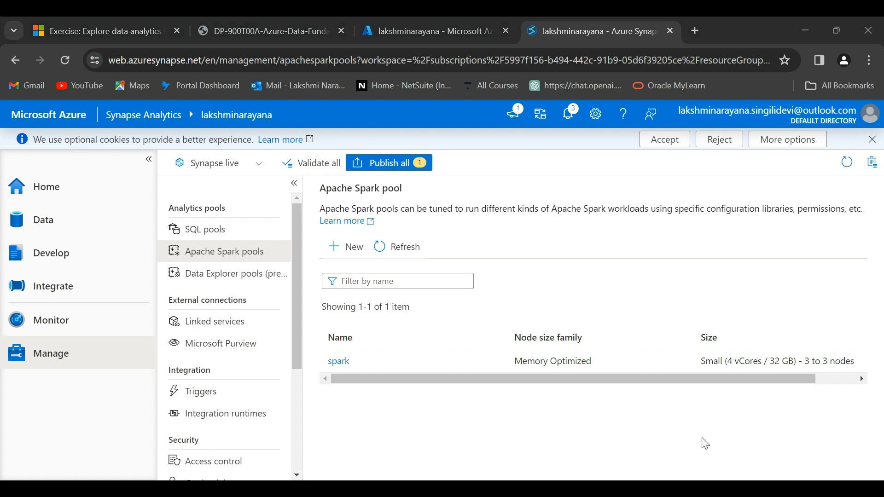